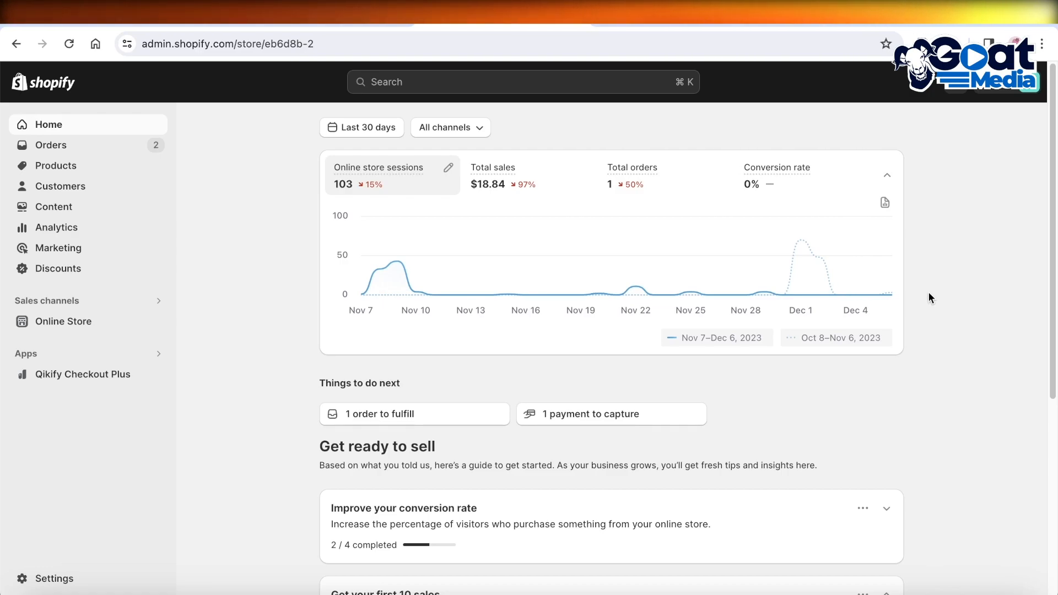
click(678, 23)
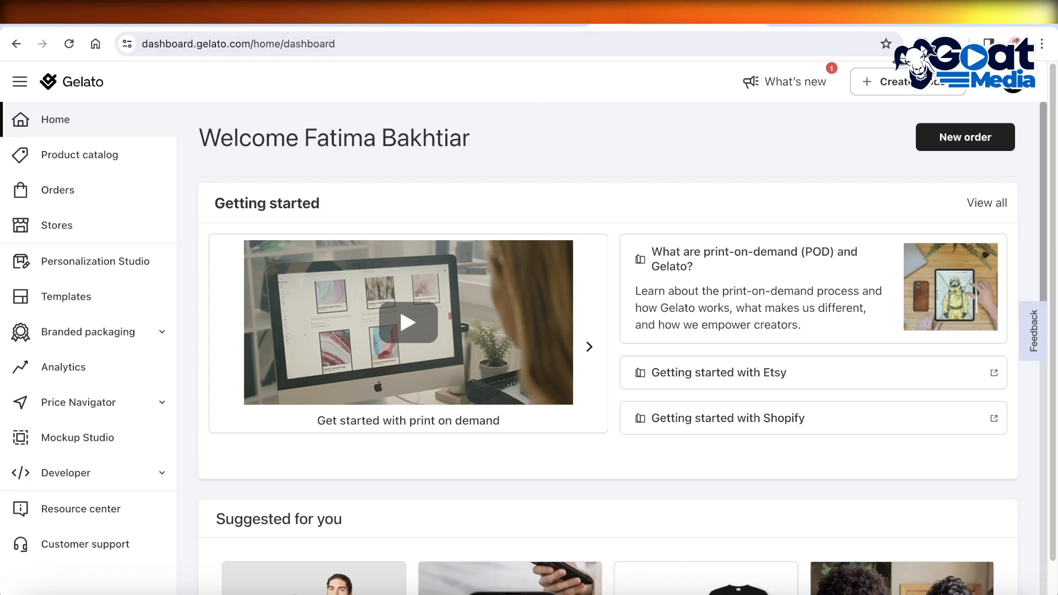
click(502, 20)
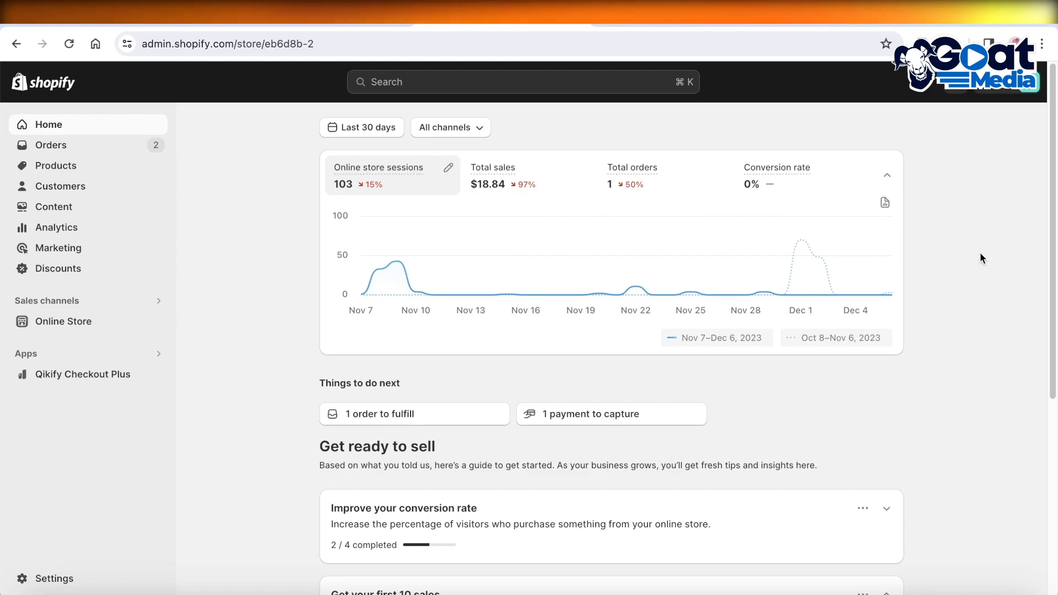
scroll(971, 242, down, 1)
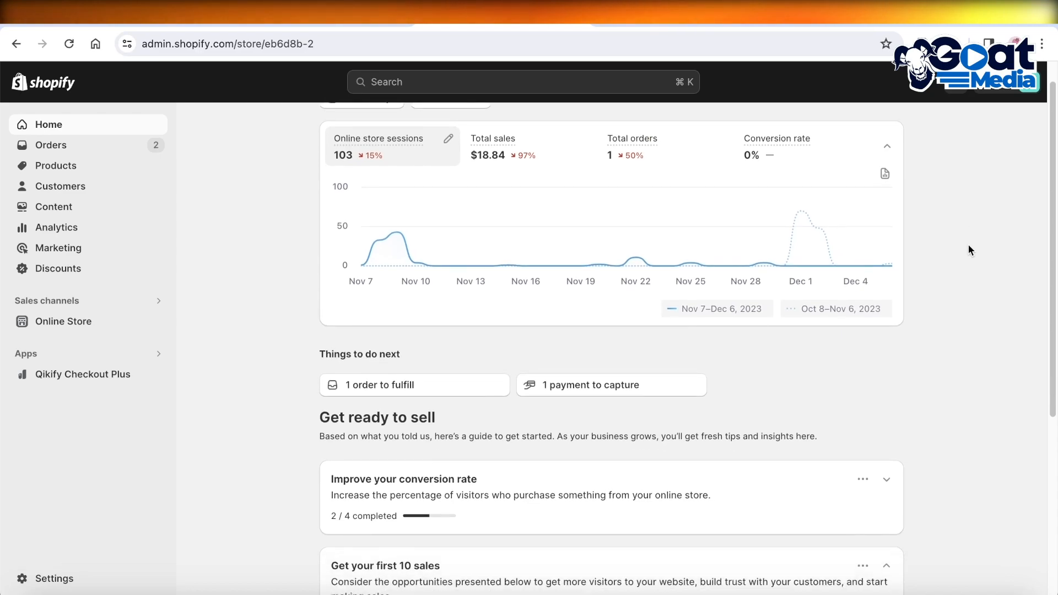
scroll(968, 248, up, 1)
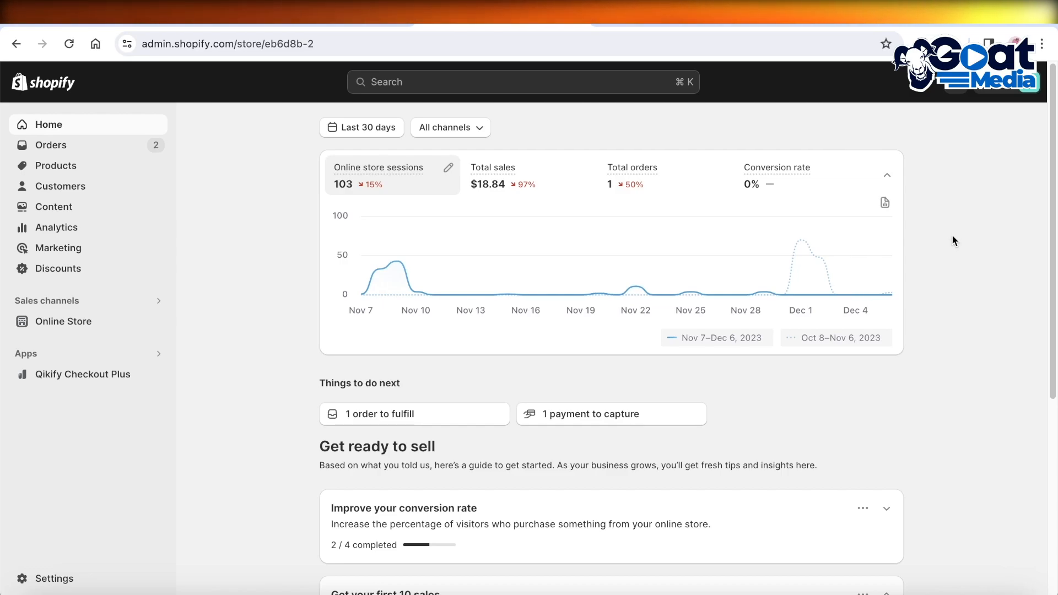
Step: Open the Shopify App Store from the store's apps and sales channels settings and search it for gelato
click(51, 582)
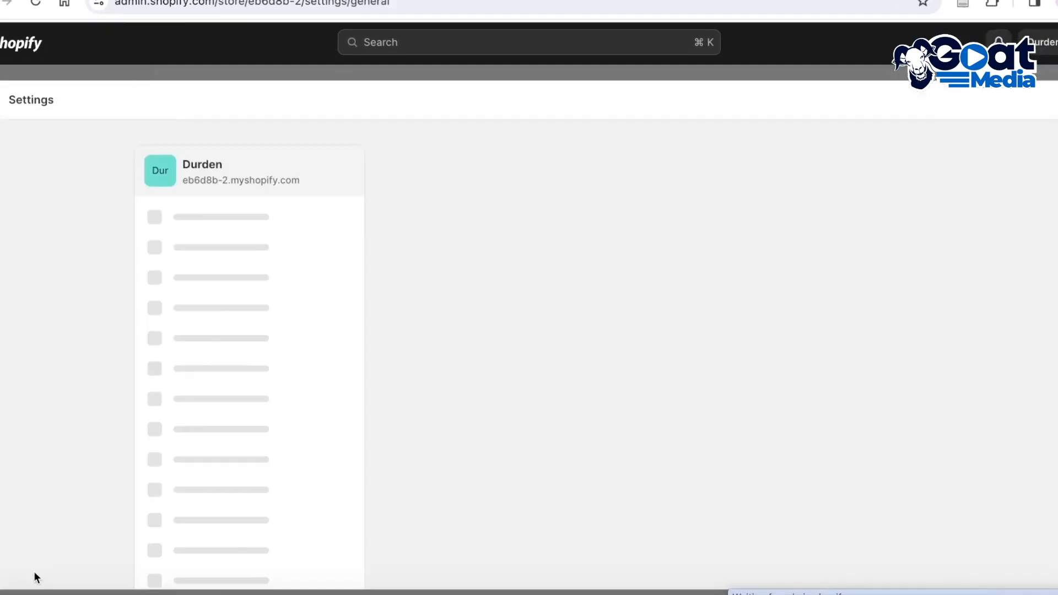
click(206, 524)
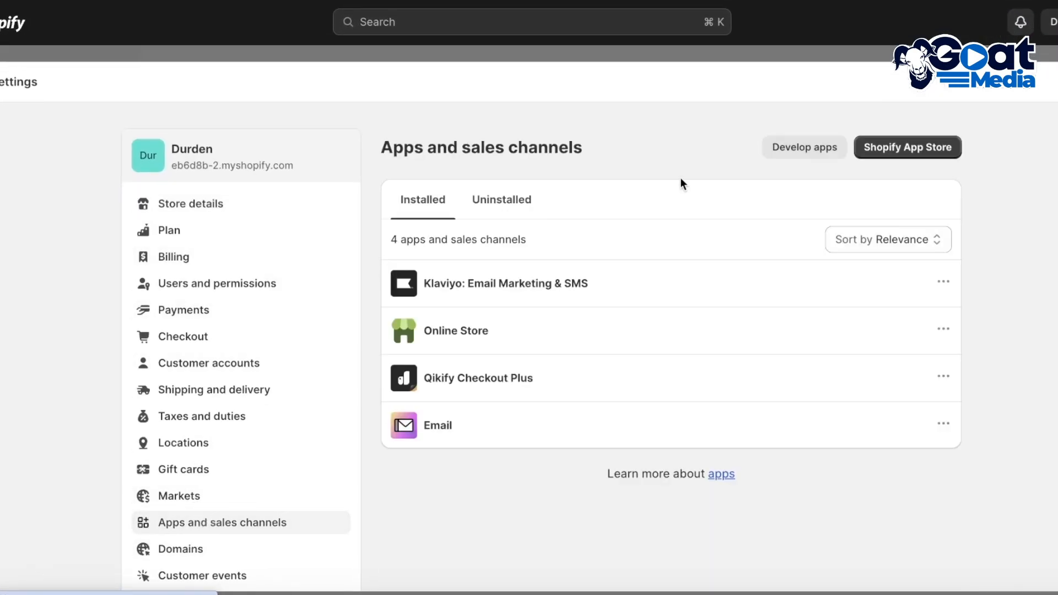
click(921, 148)
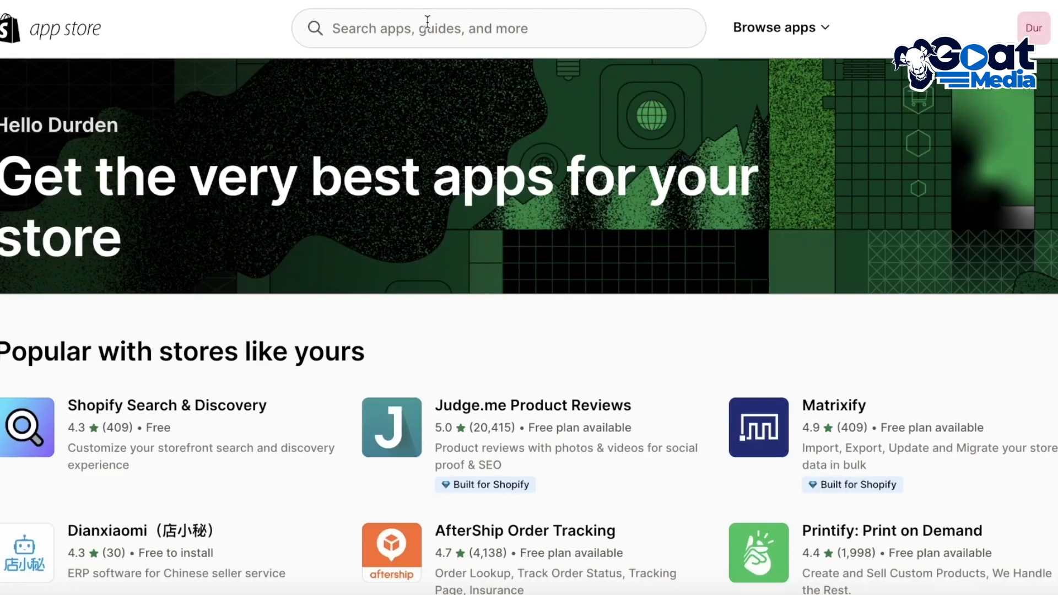
click(428, 25)
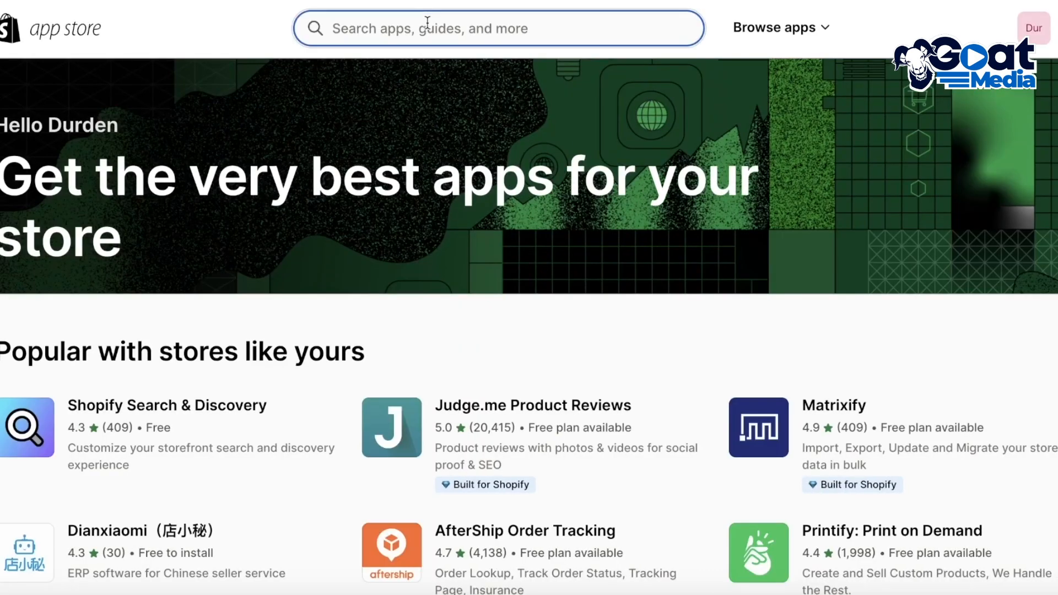
click(429, 25)
click(438, 71)
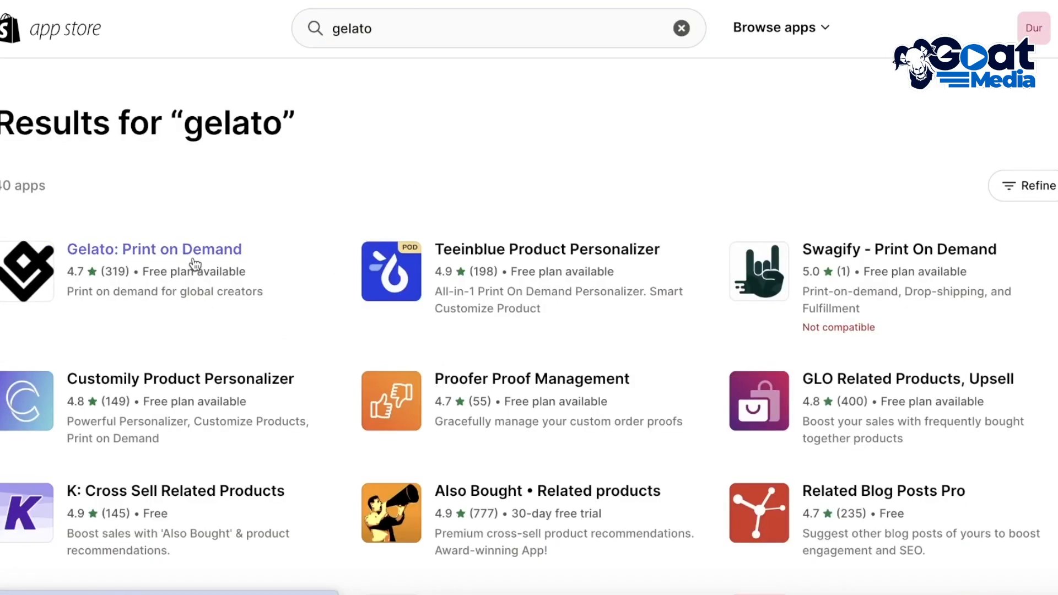
Step: Install the Gelato: Print on Demand app on the Shopify store and dismiss the store connection dialog
click(97, 251)
click(111, 339)
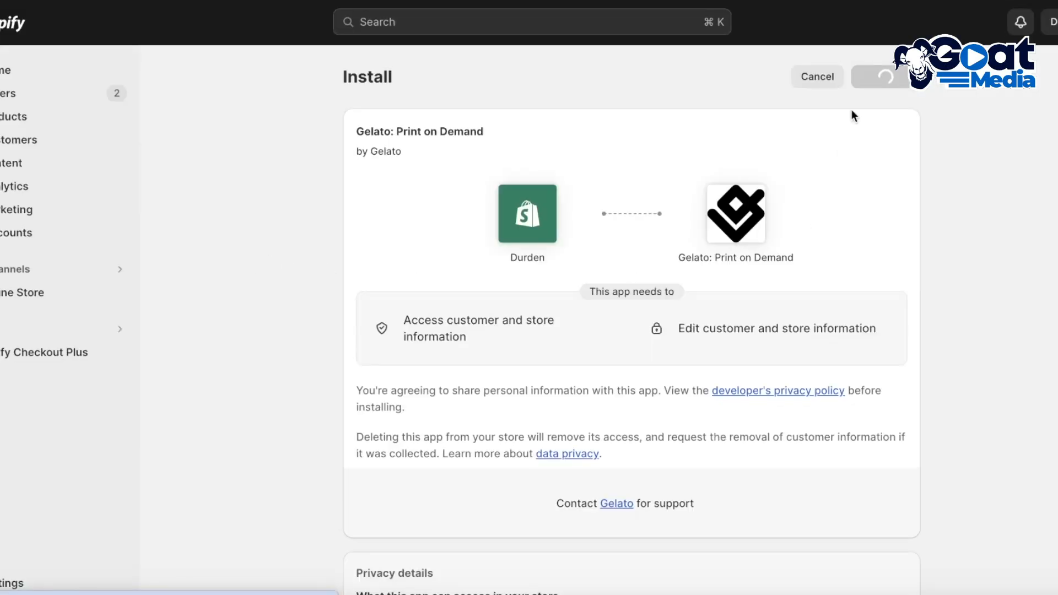
click(898, 77)
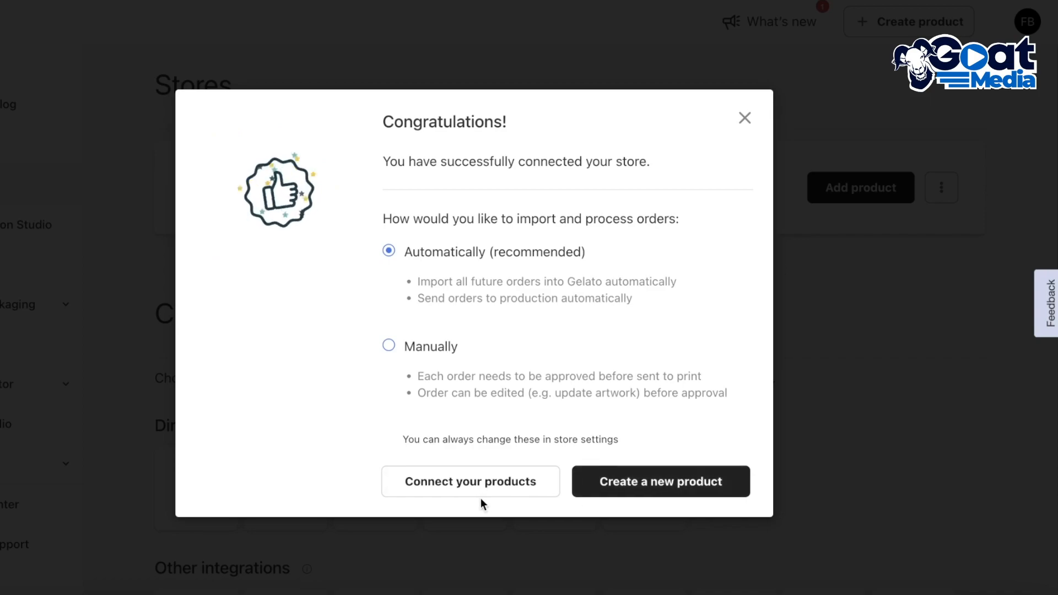
click(759, 121)
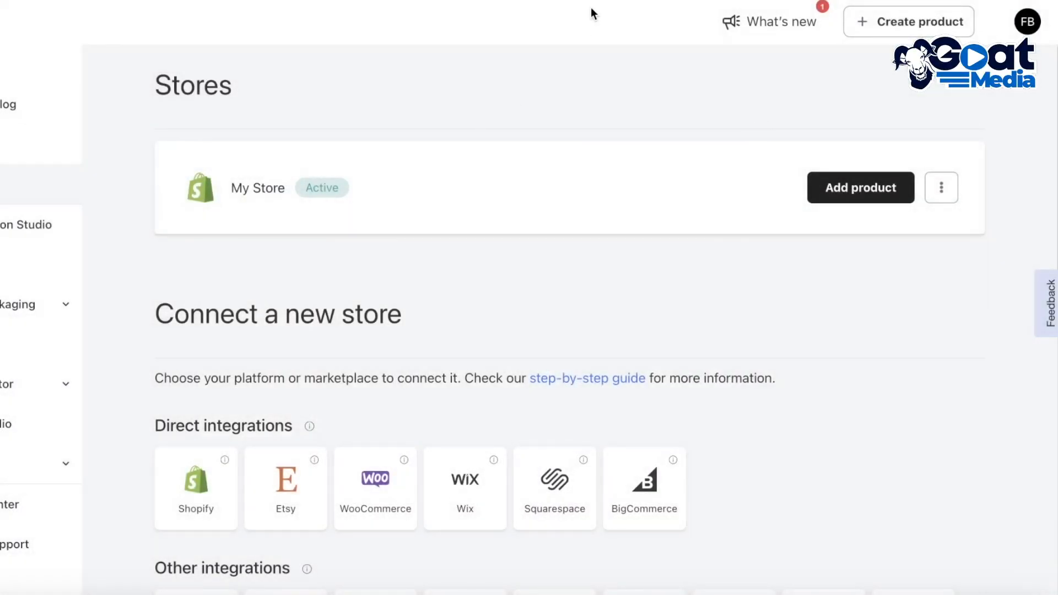
Step: Go to the Gelato dashboard home and open the product catalog
click(16, 83)
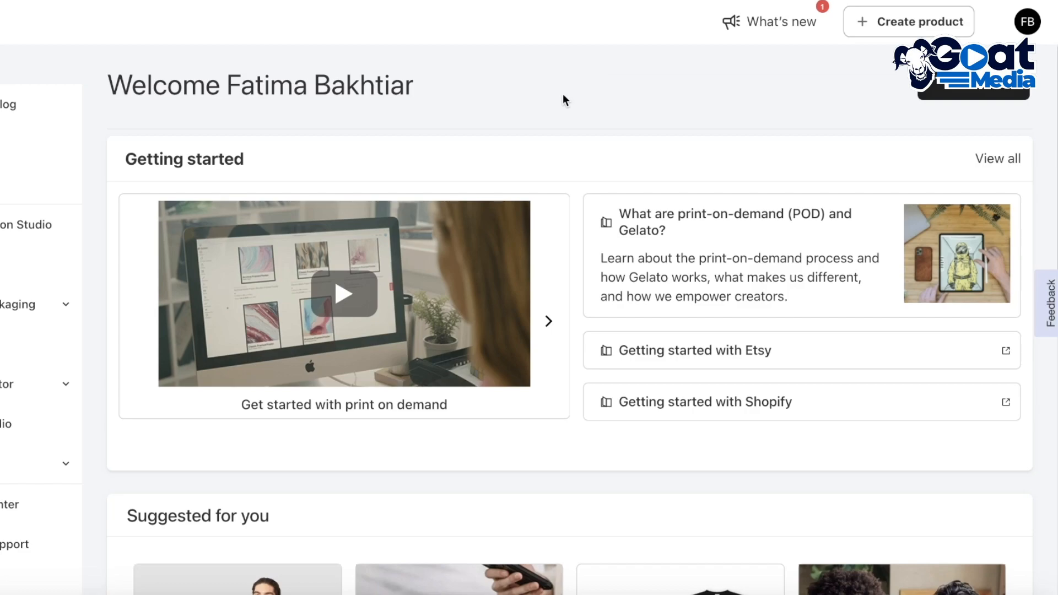
scroll(566, 97, down, 1)
click(8, 114)
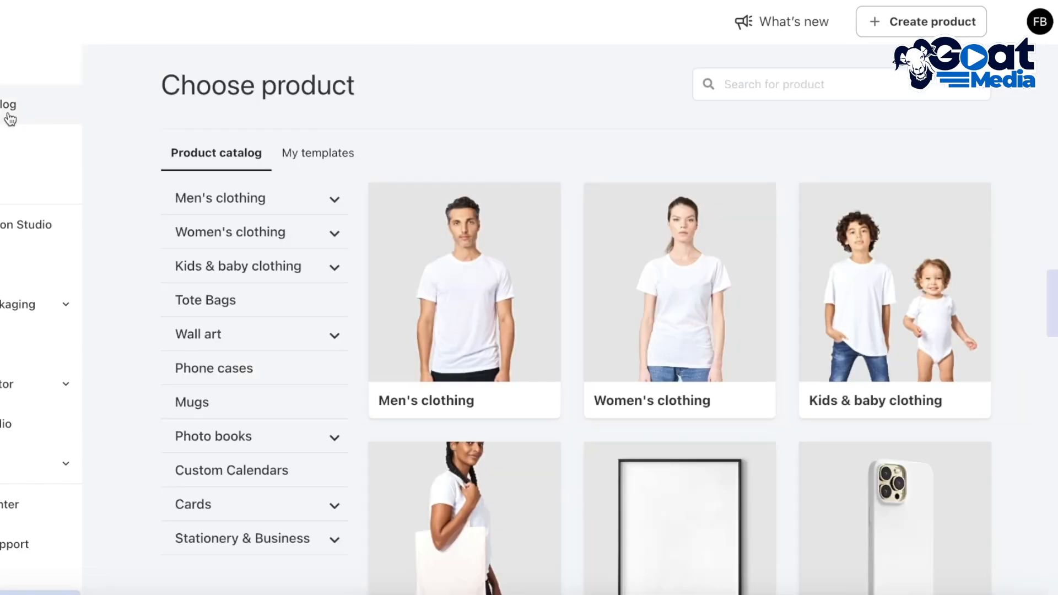
scroll(392, 227, down, 5)
scroll(341, 314, up, 5)
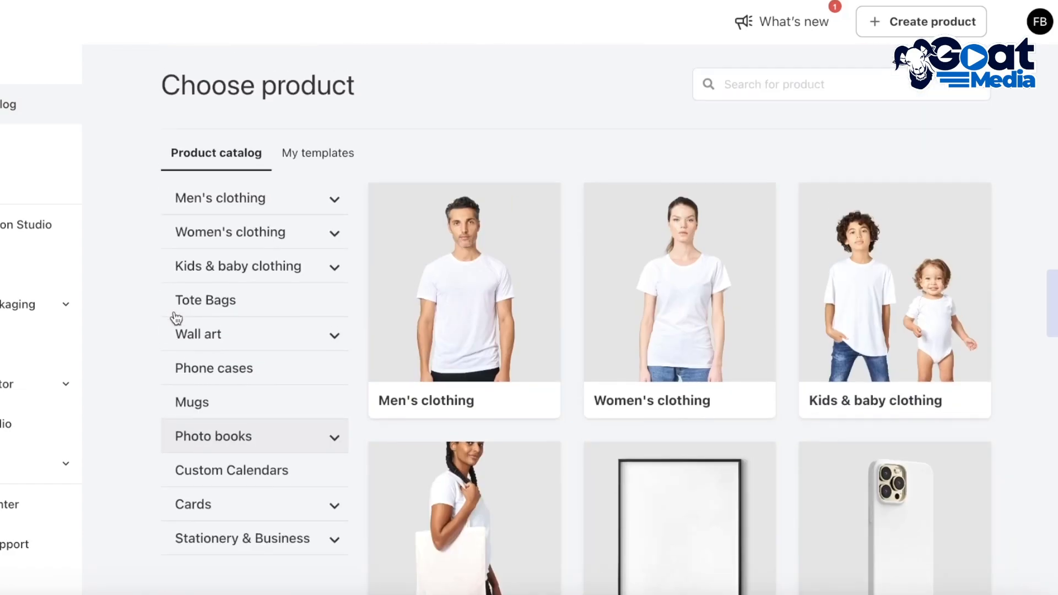
Step: Look through the men's, women's and kids & baby clothing categories in the product catalog
click(264, 214)
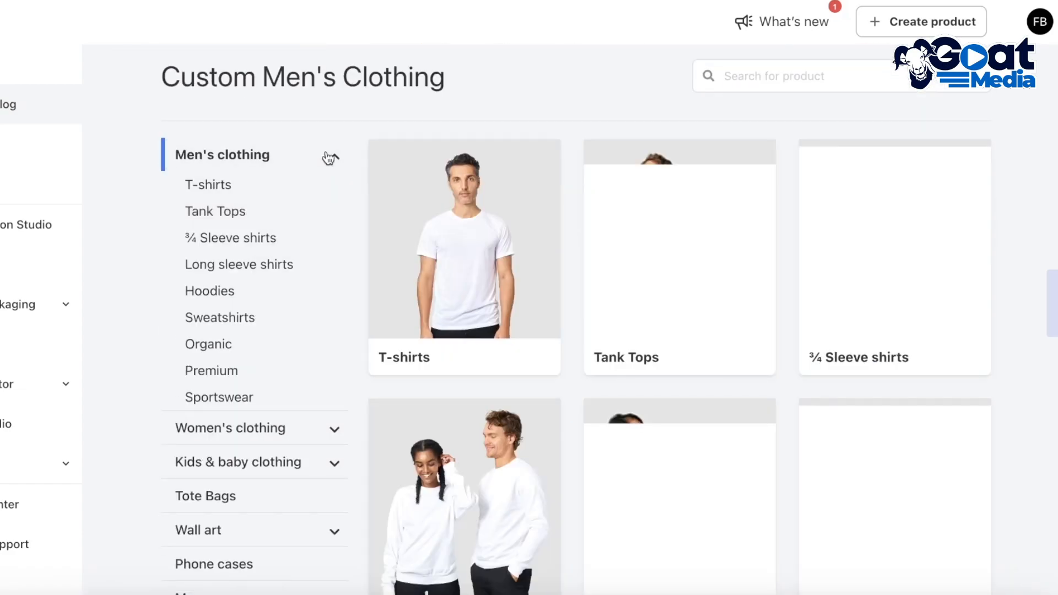
click(329, 158)
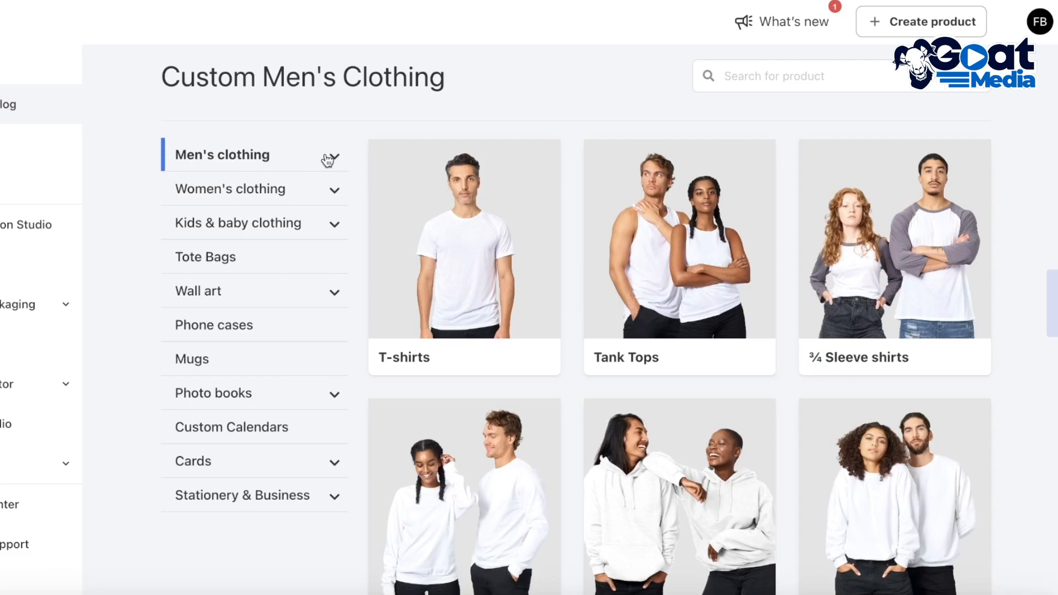
click(319, 190)
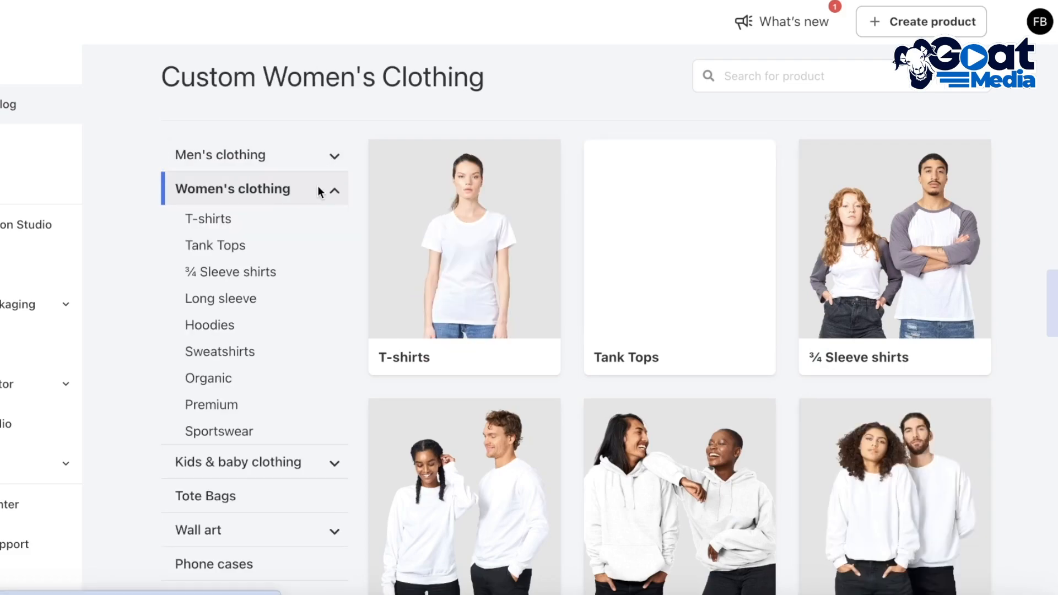
scroll(285, 296, down, 4)
click(271, 264)
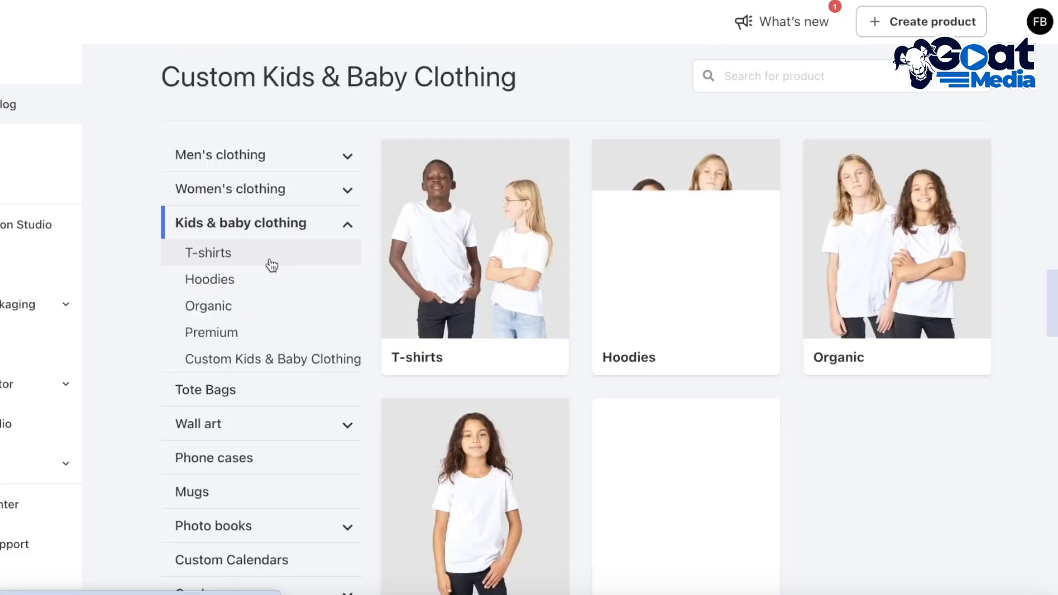
scroll(270, 272, down, 3)
Step: Examine the wall art, photo books, cards, custom calendars, stationery & business and phone cases categories, ending on women's clothing
click(256, 295)
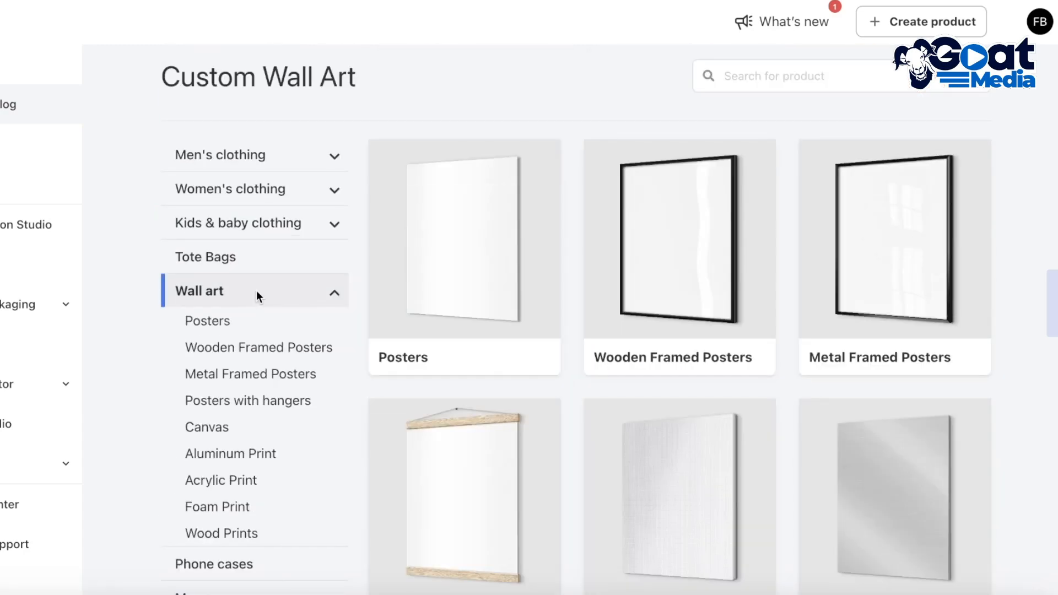
scroll(258, 297, down, 7)
click(226, 256)
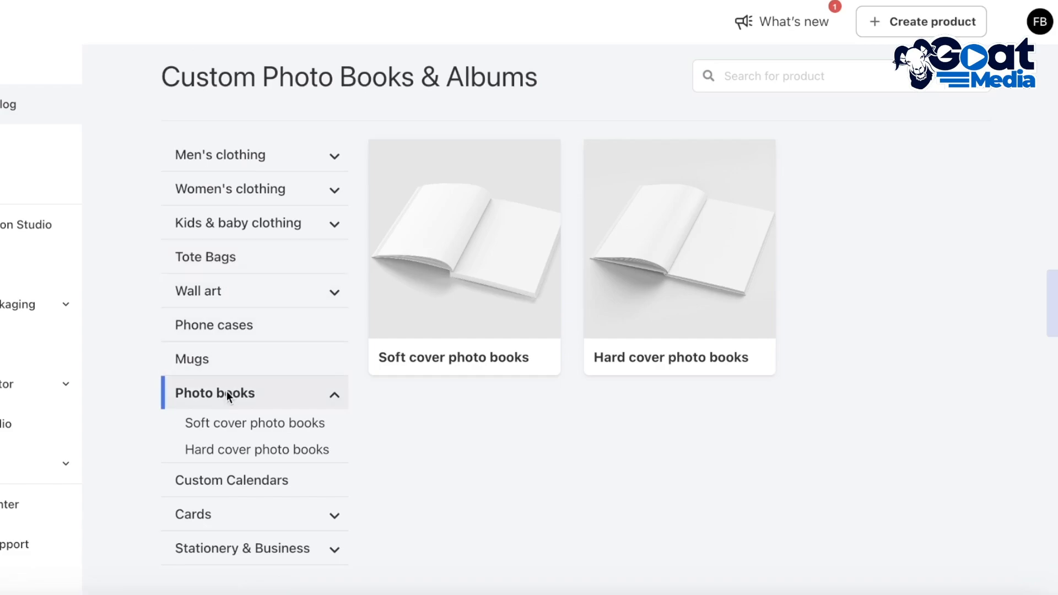
click(237, 514)
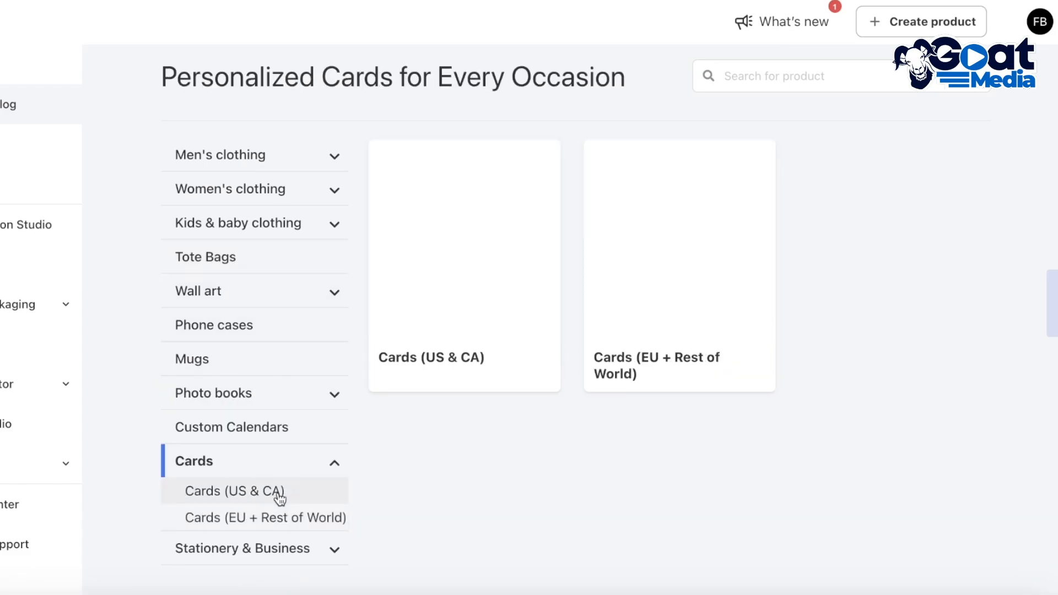
click(205, 433)
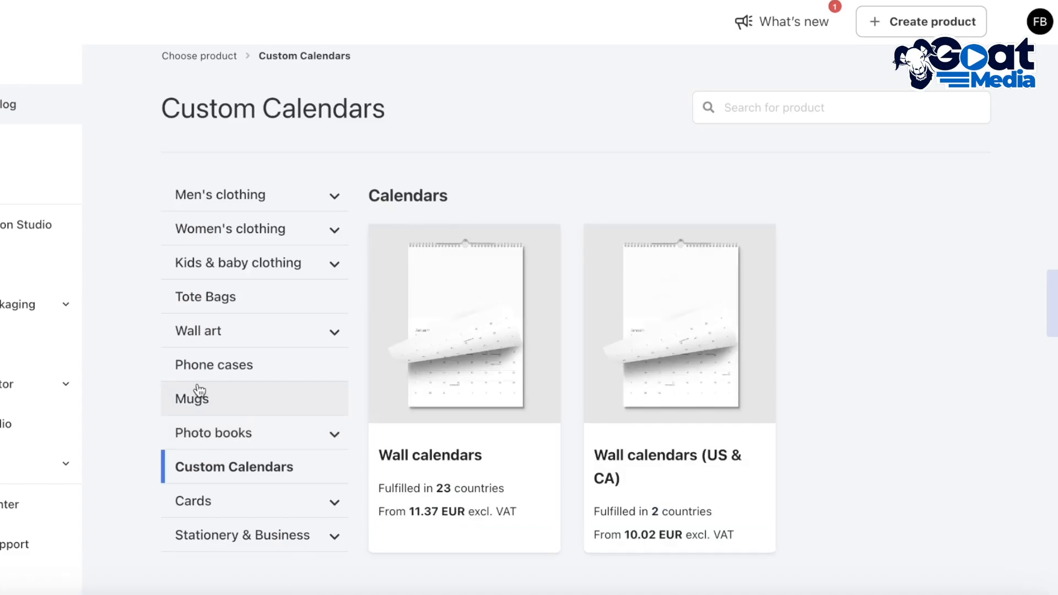
click(238, 533)
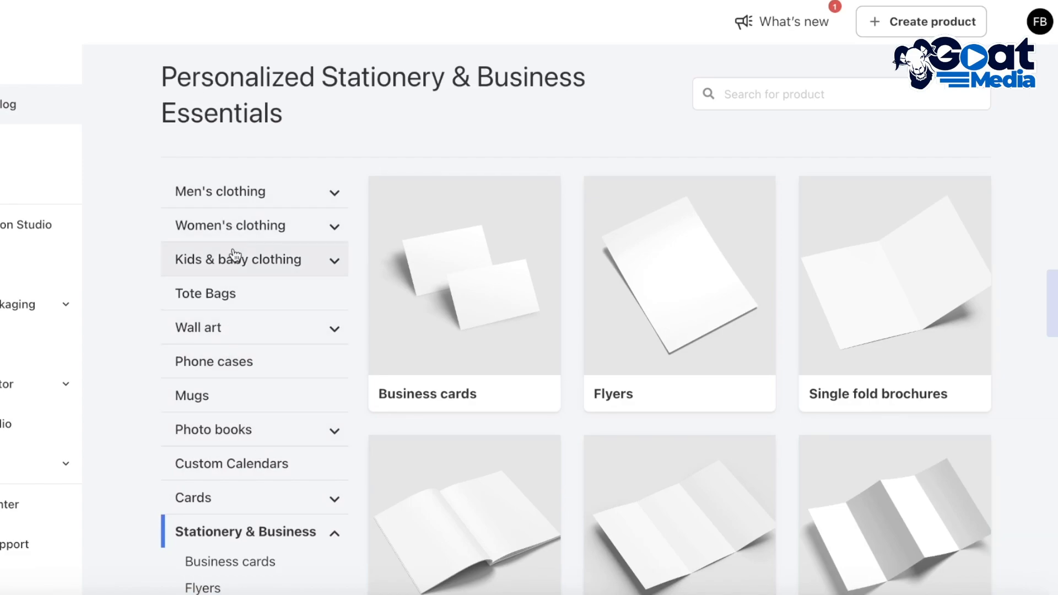
click(217, 358)
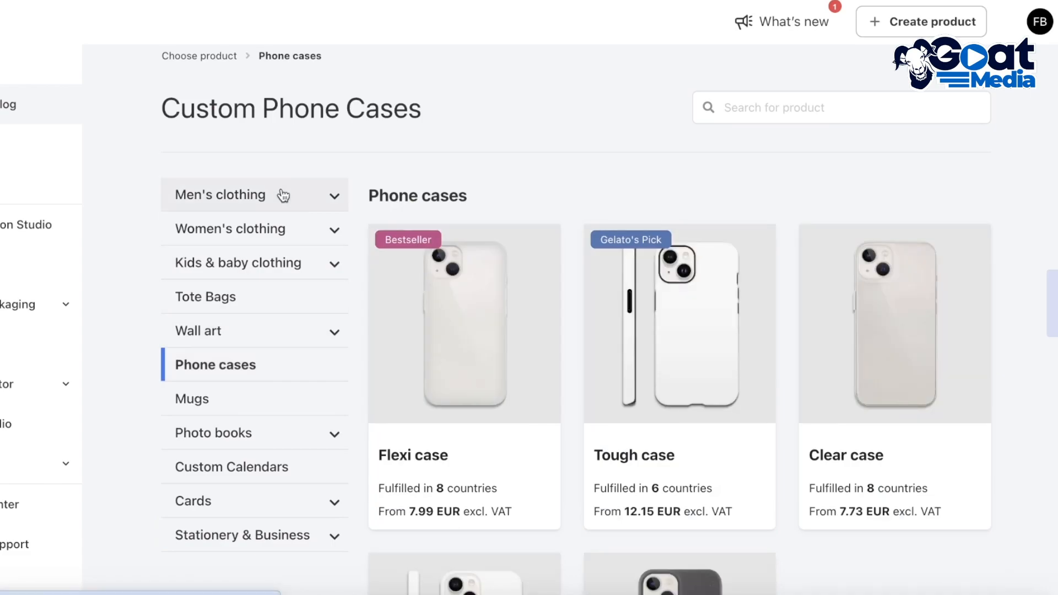
click(281, 229)
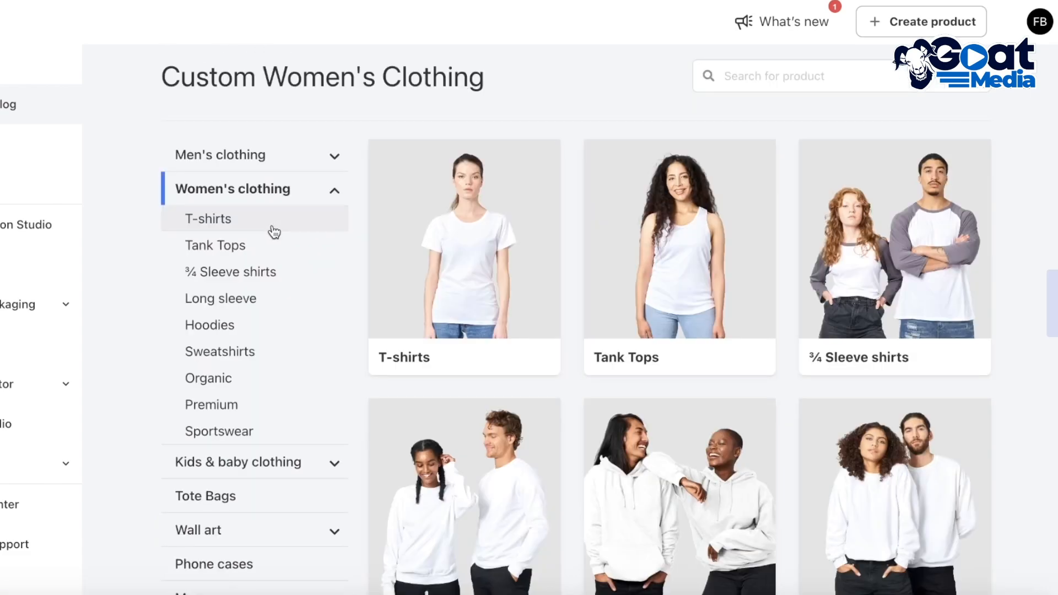
click(331, 192)
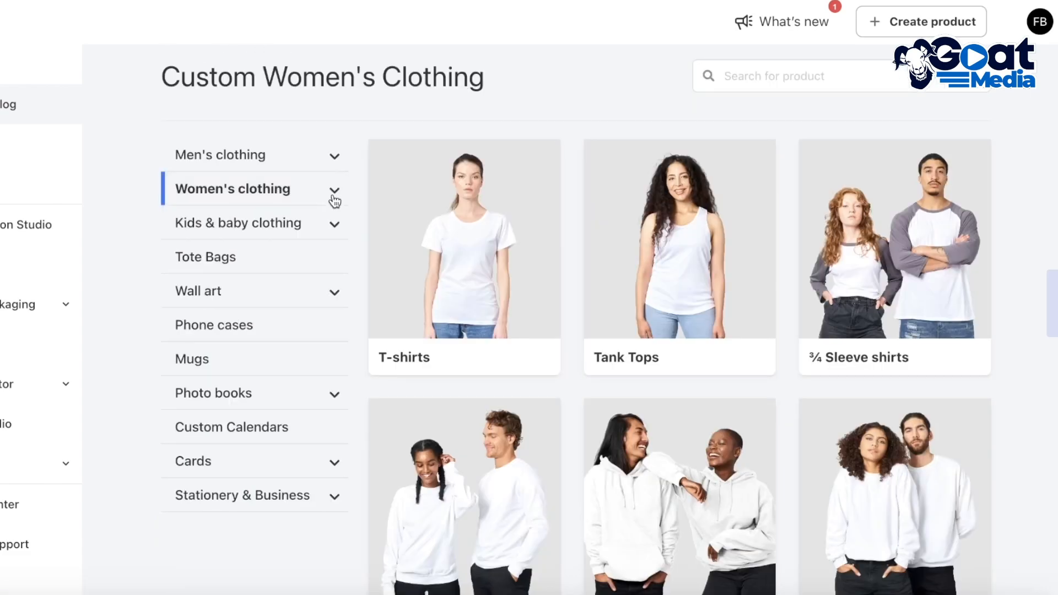
Step: Open the Flexi case from the Phone cases category, try Samsung as the brand, and choose Apple
click(233, 331)
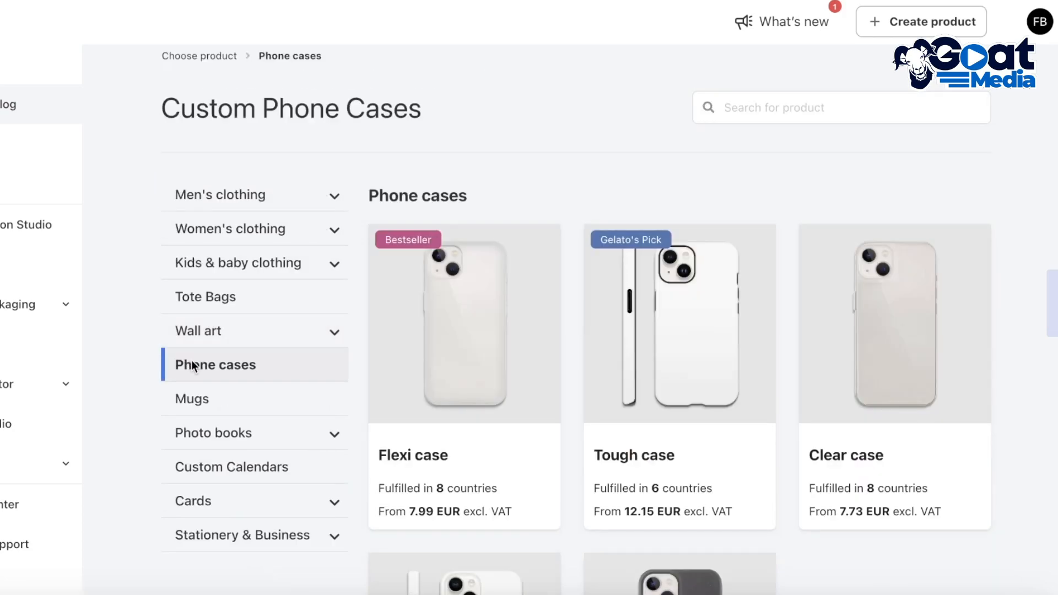
scroll(654, 182, down, 2)
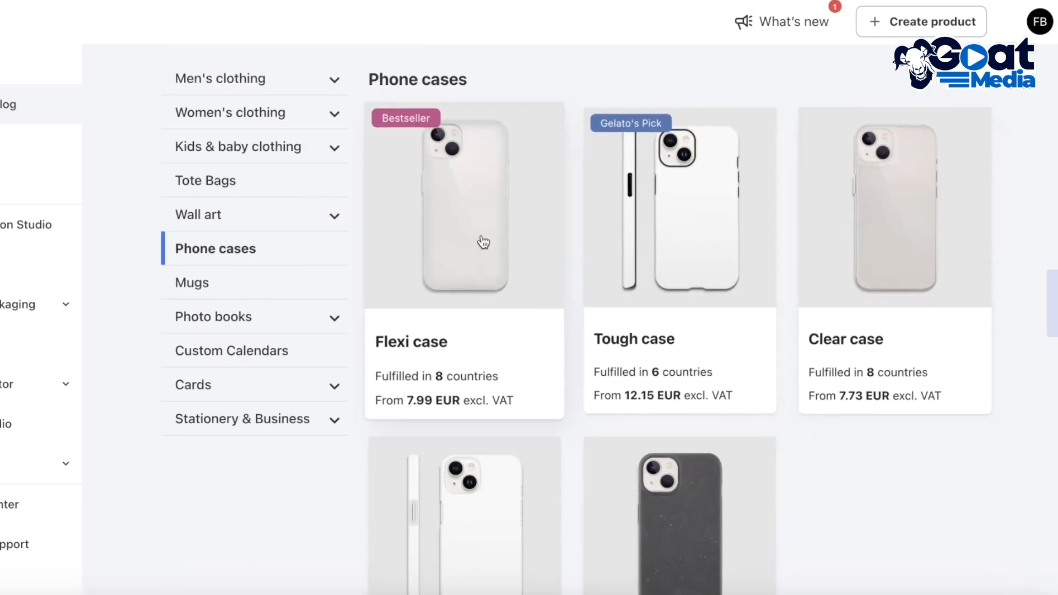
scroll(881, 299, down, 4)
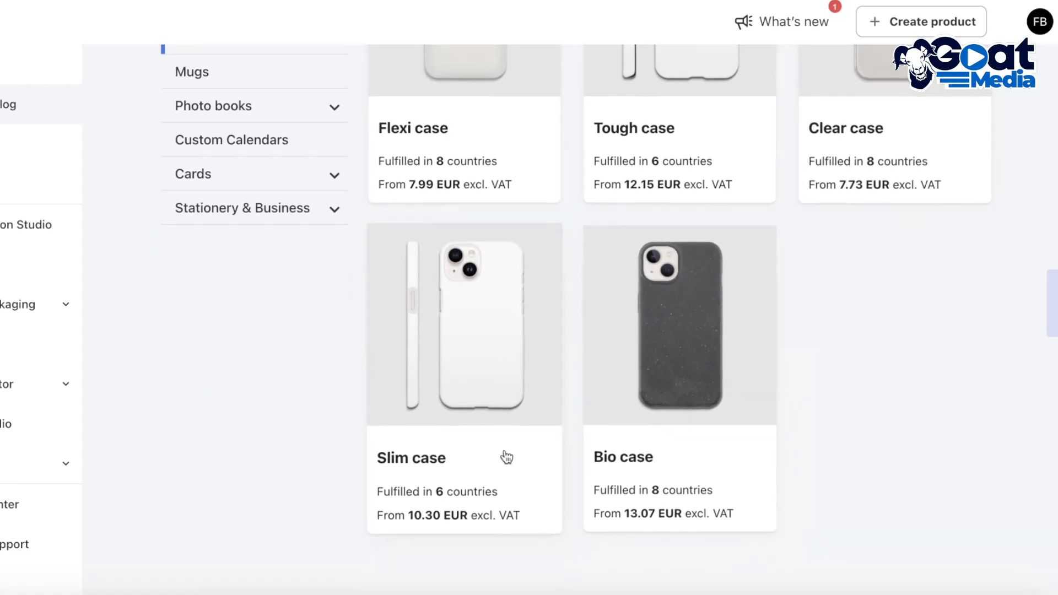
scroll(1021, 463, up, 1)
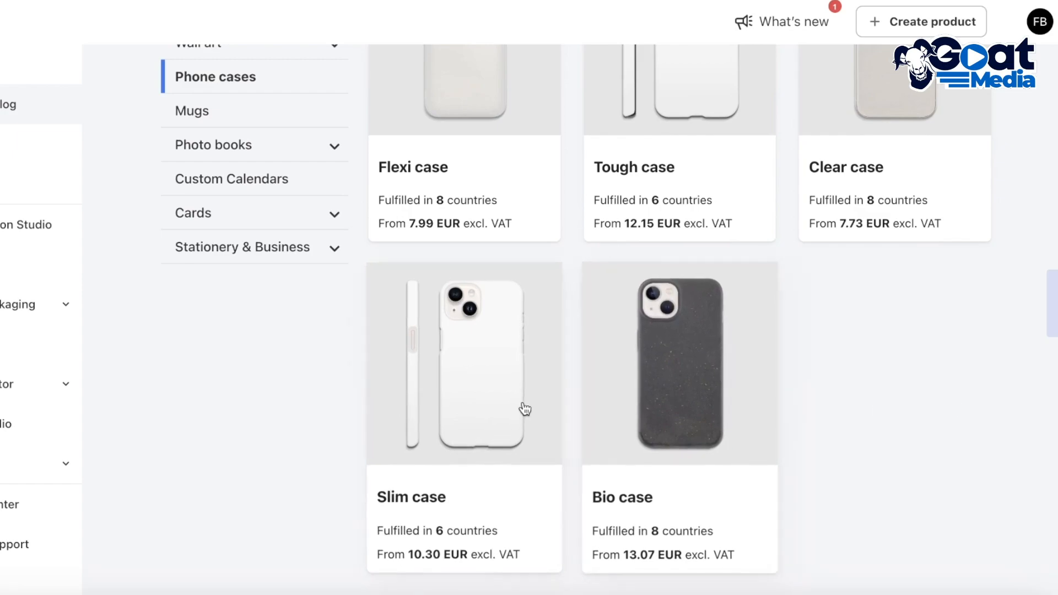
scroll(519, 331, up, 4)
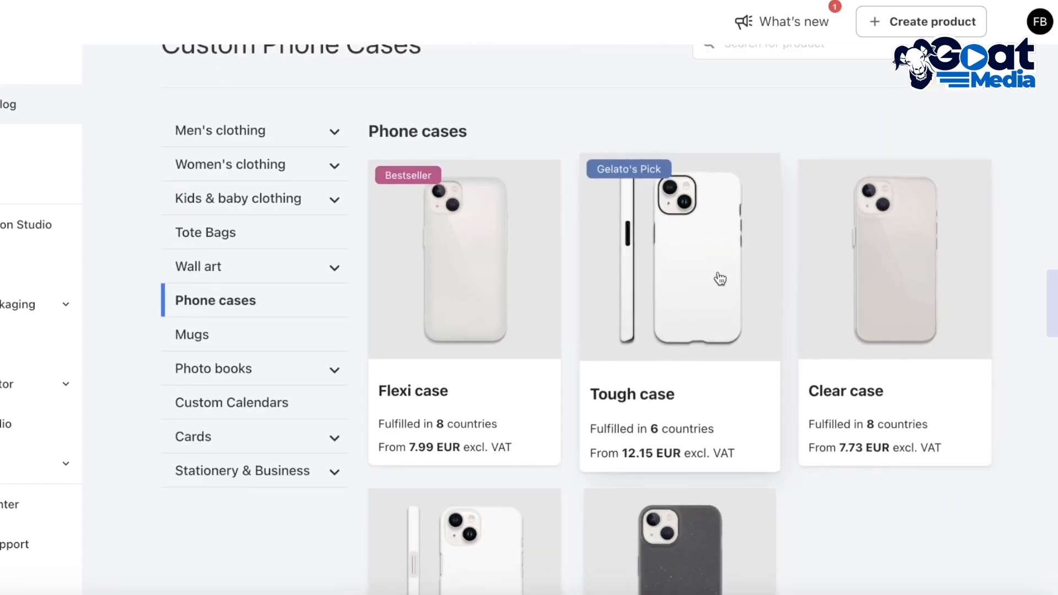
click(450, 299)
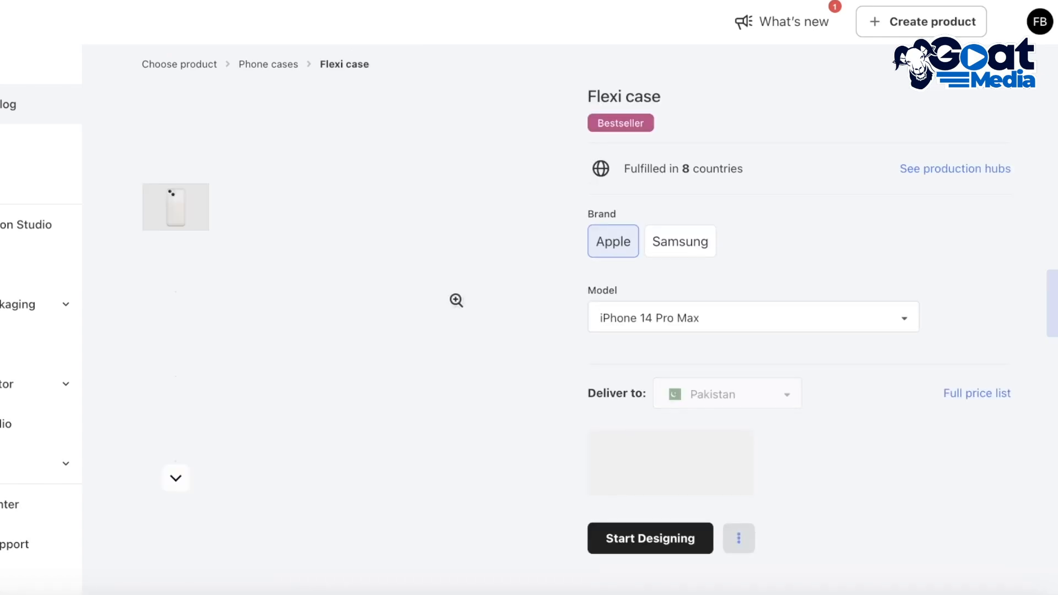
click(668, 244)
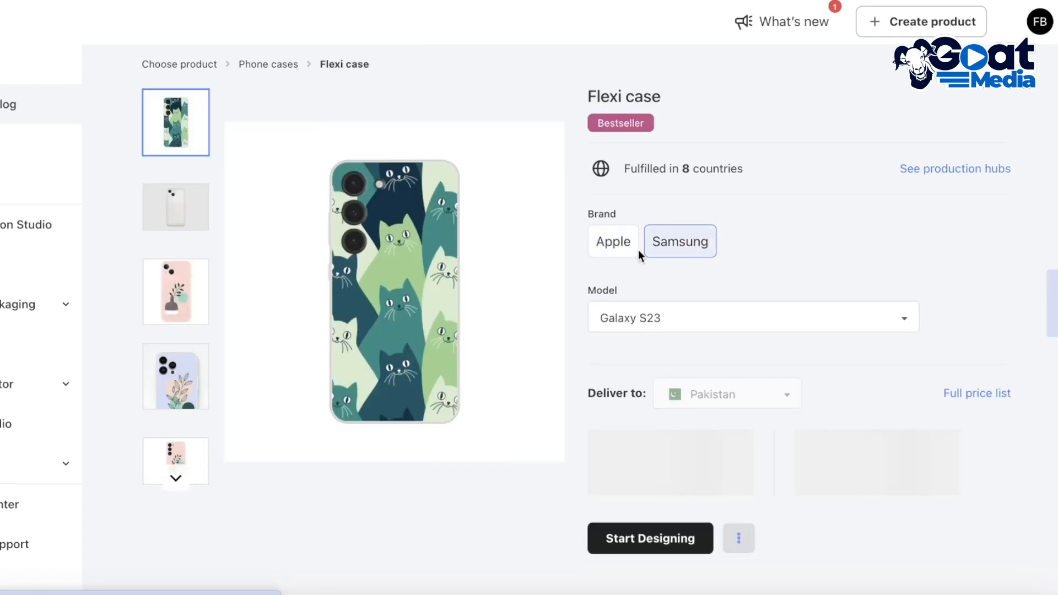
click(634, 252)
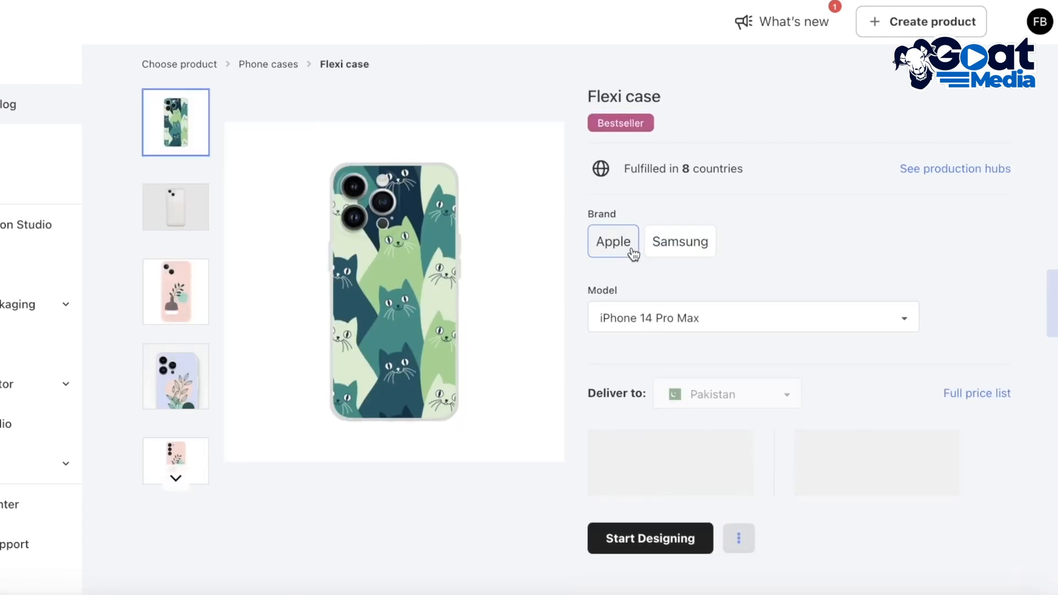
Step: Review the Flexi case's model and quantity discount tiers, try Samsung as the brand, and return to Apple
click(674, 306)
click(856, 251)
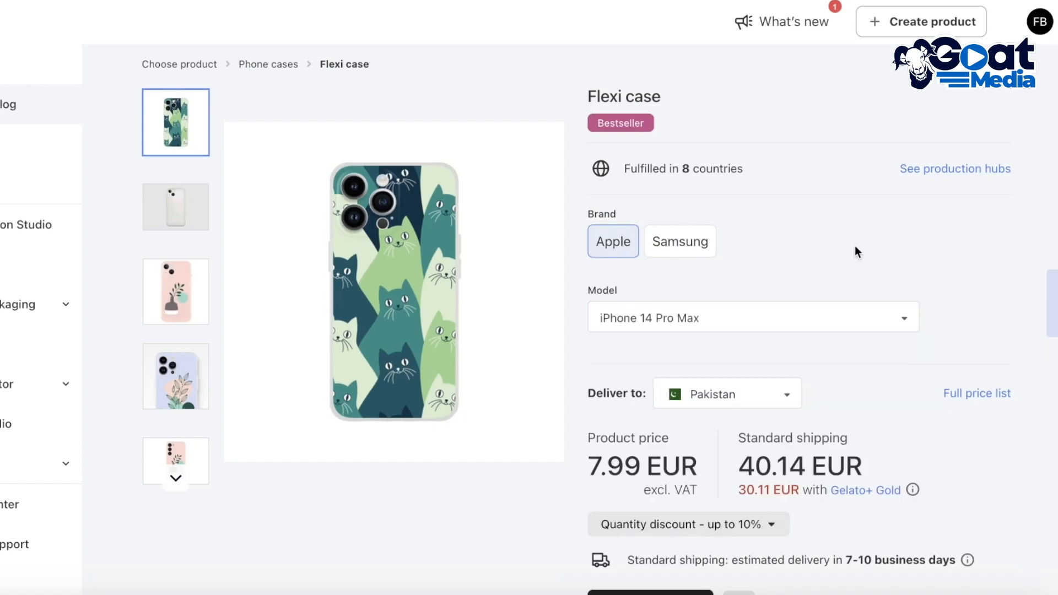
scroll(848, 262, down, 1)
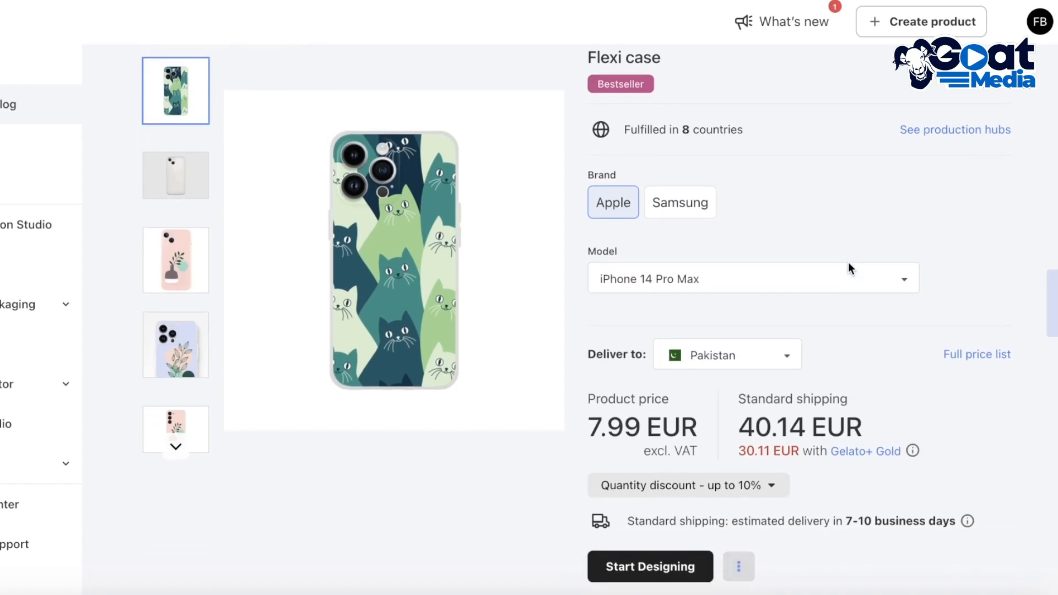
click(764, 486)
scroll(763, 486, down, 1)
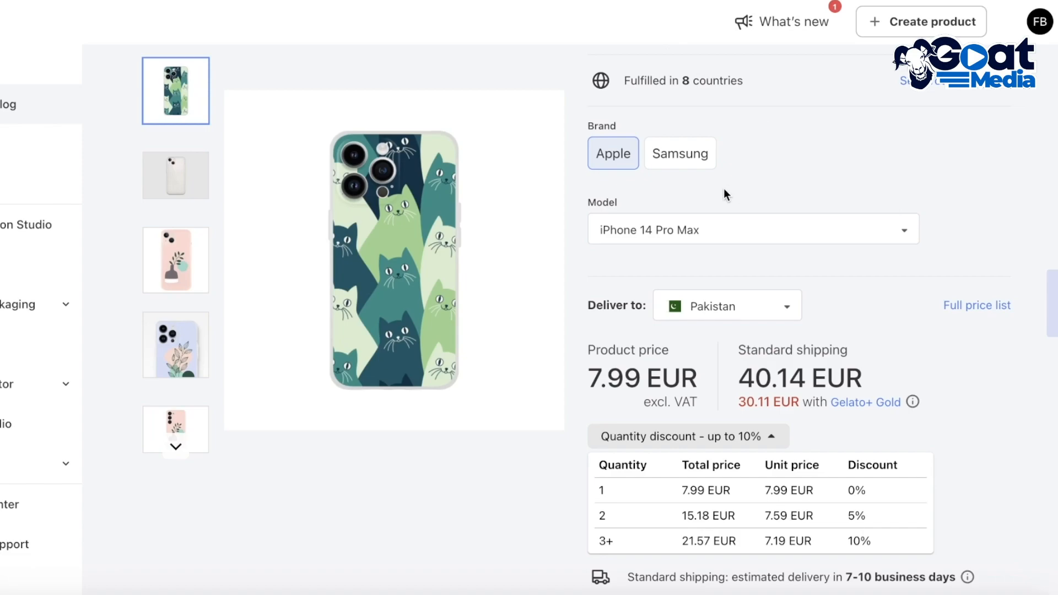
scroll(723, 187, down, 2)
scroll(729, 193, up, 4)
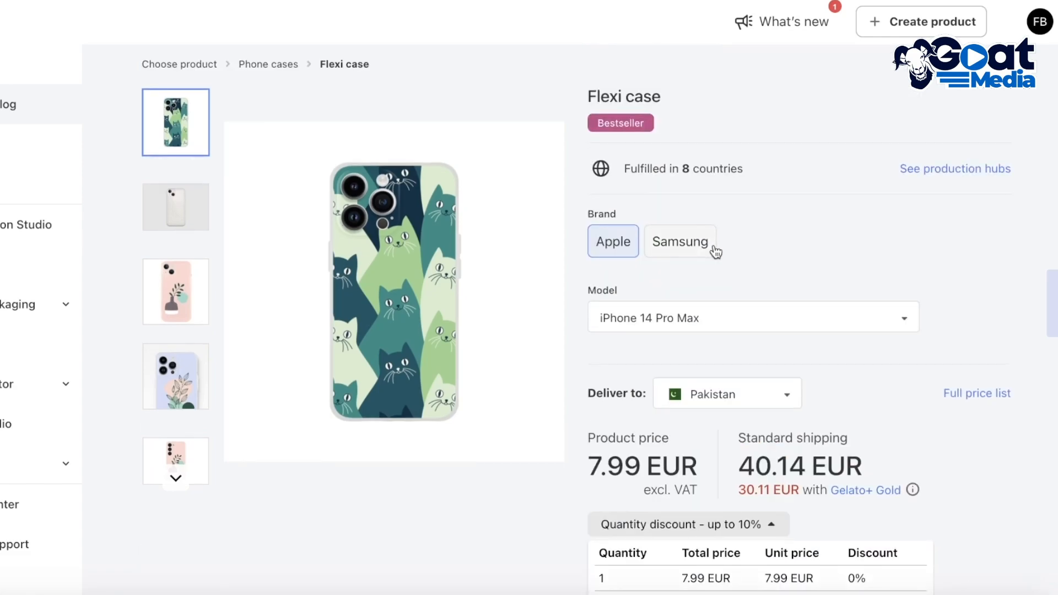
click(677, 246)
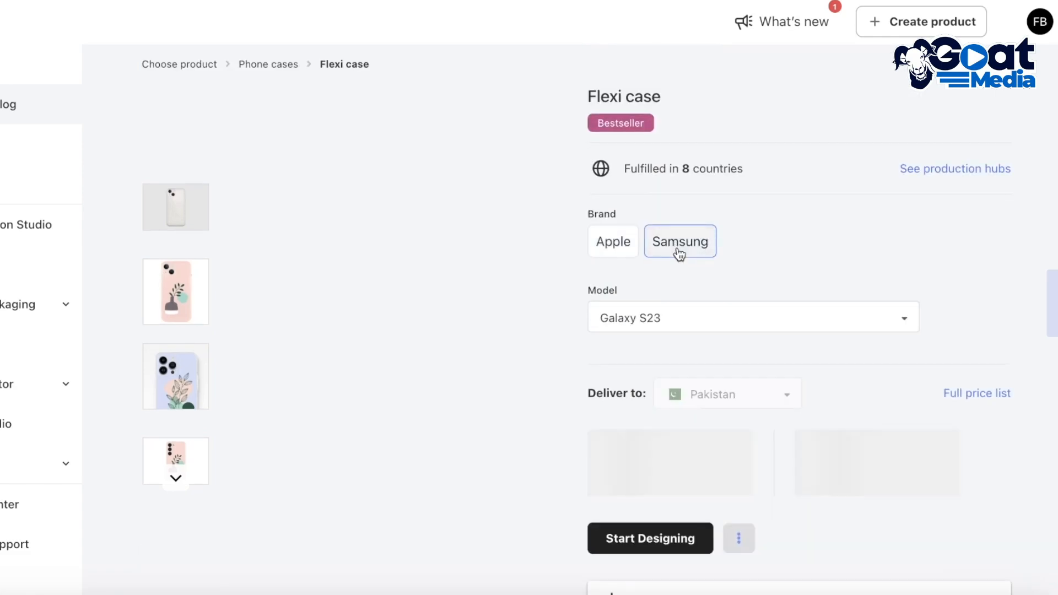
click(631, 246)
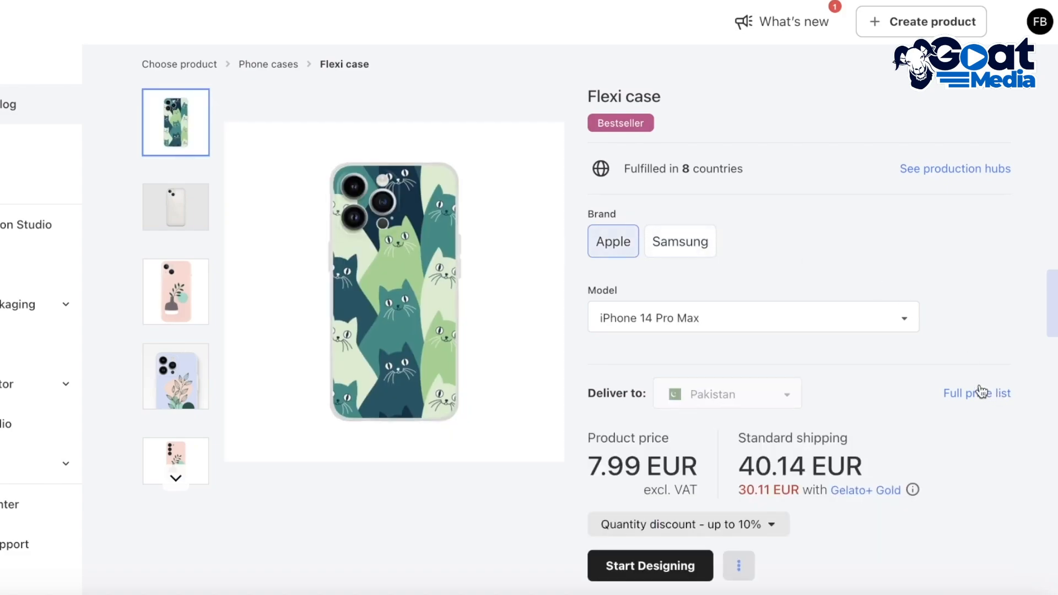
Step: Open the Flexi case's full price list and set the delivery country to United States
click(951, 394)
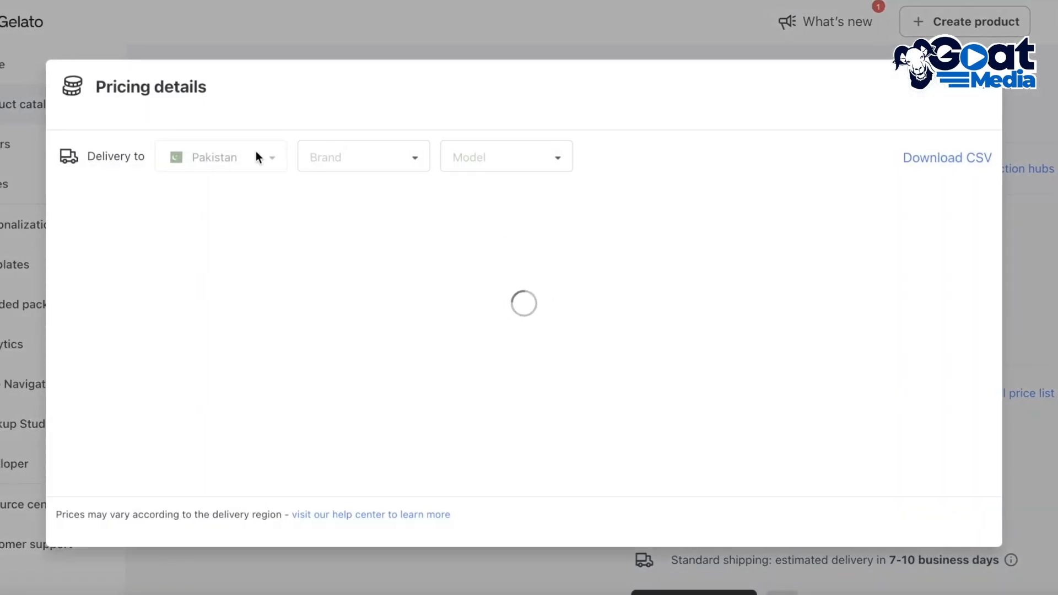
click(243, 154)
click(239, 248)
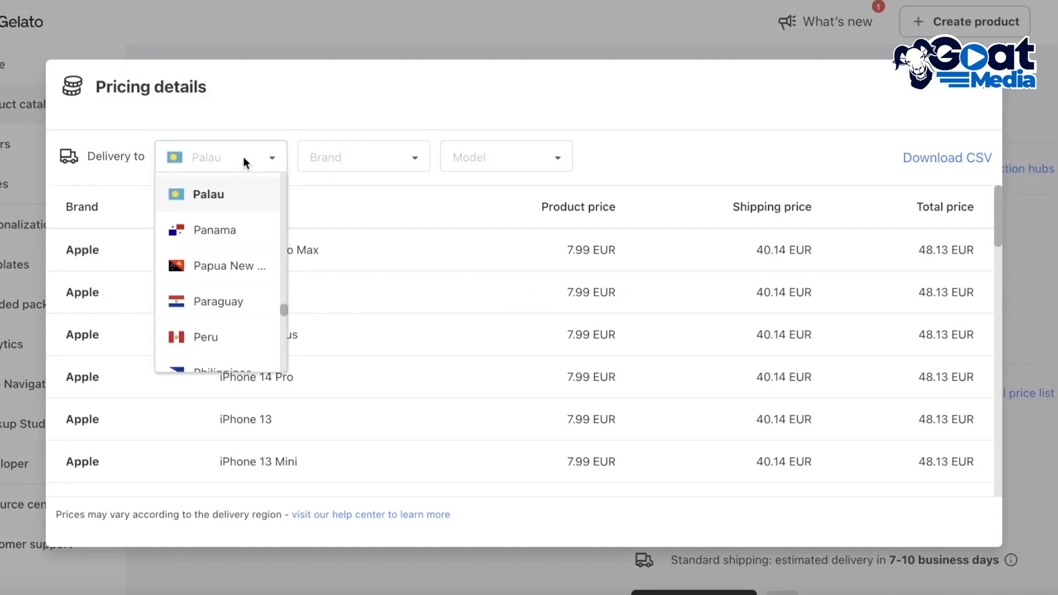
scroll(248, 220, down, 5)
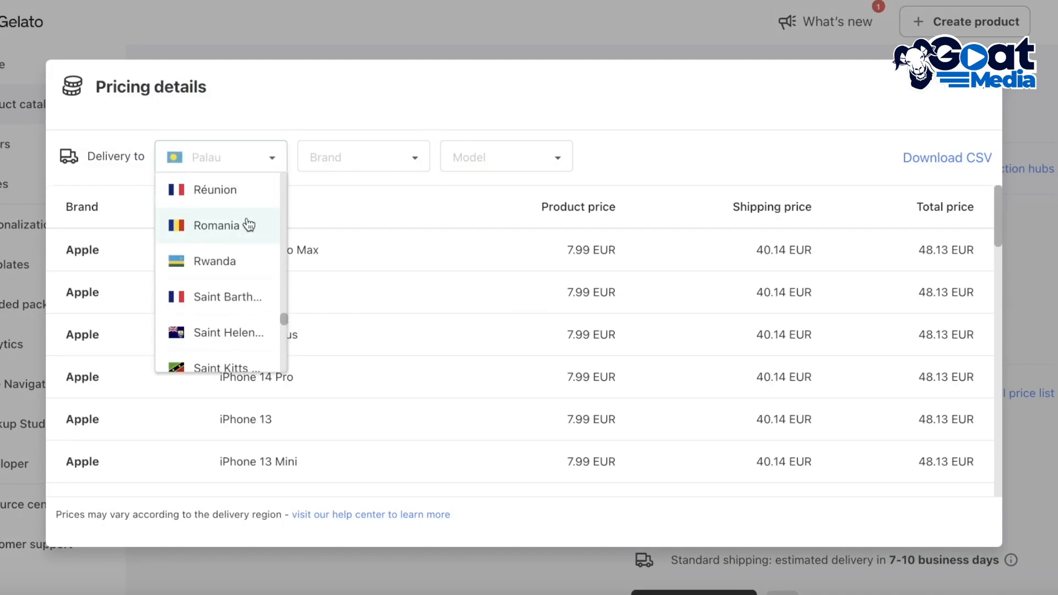
text(u)
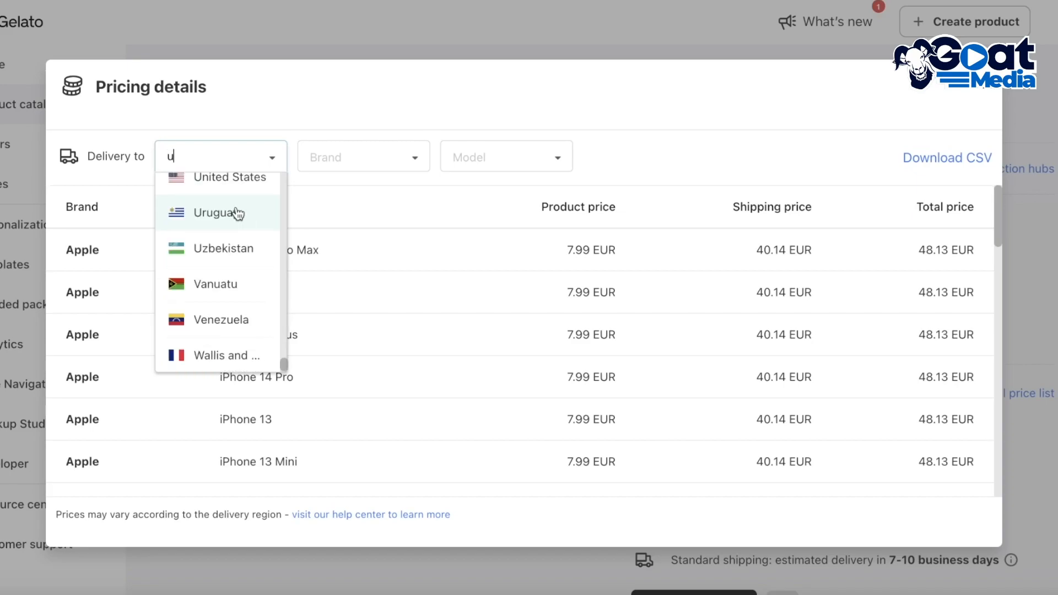
click(230, 178)
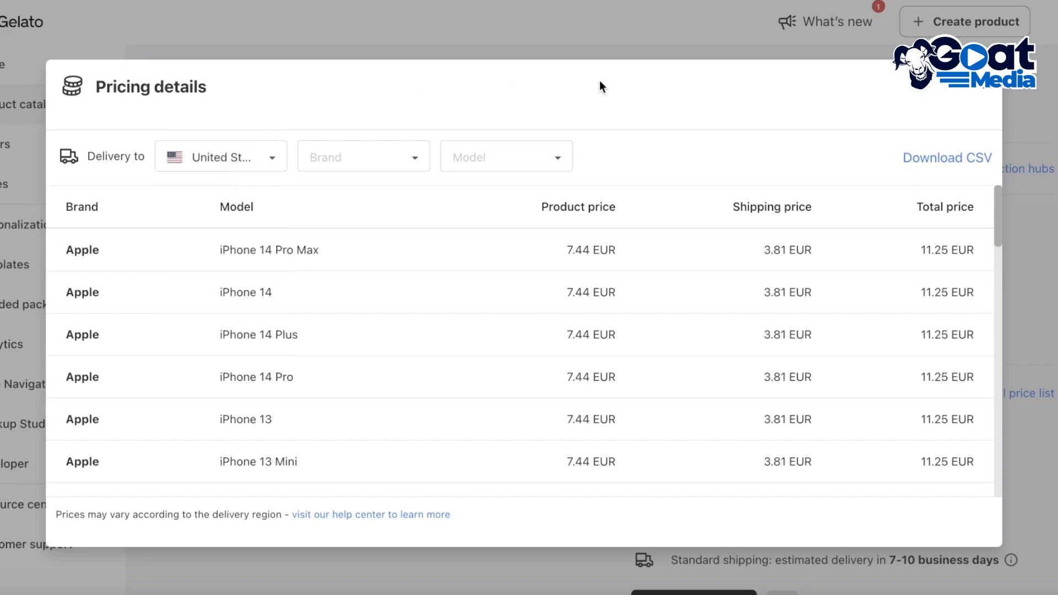
Step: Filter the price list to the Apple brand and the iPhone 14 Pro Max model, and close it after reading
click(357, 157)
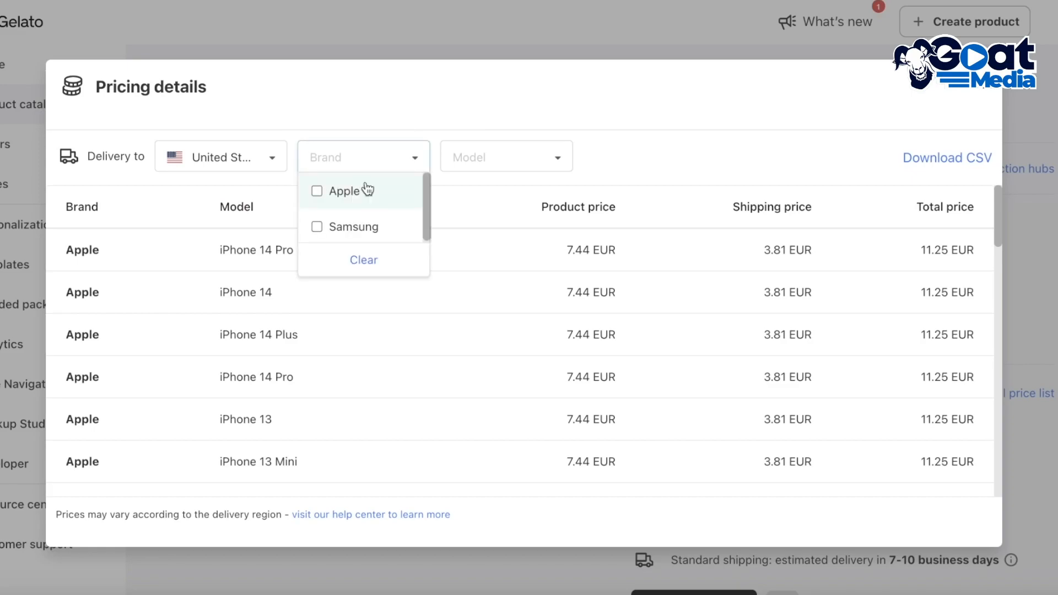
click(342, 189)
click(494, 159)
click(498, 196)
click(573, 191)
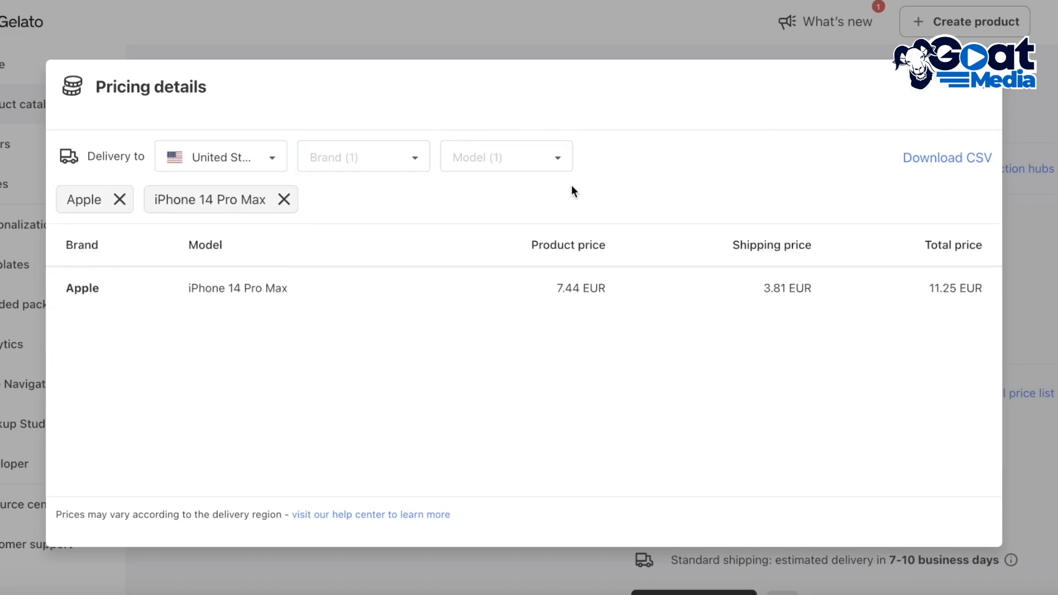
click(975, 98)
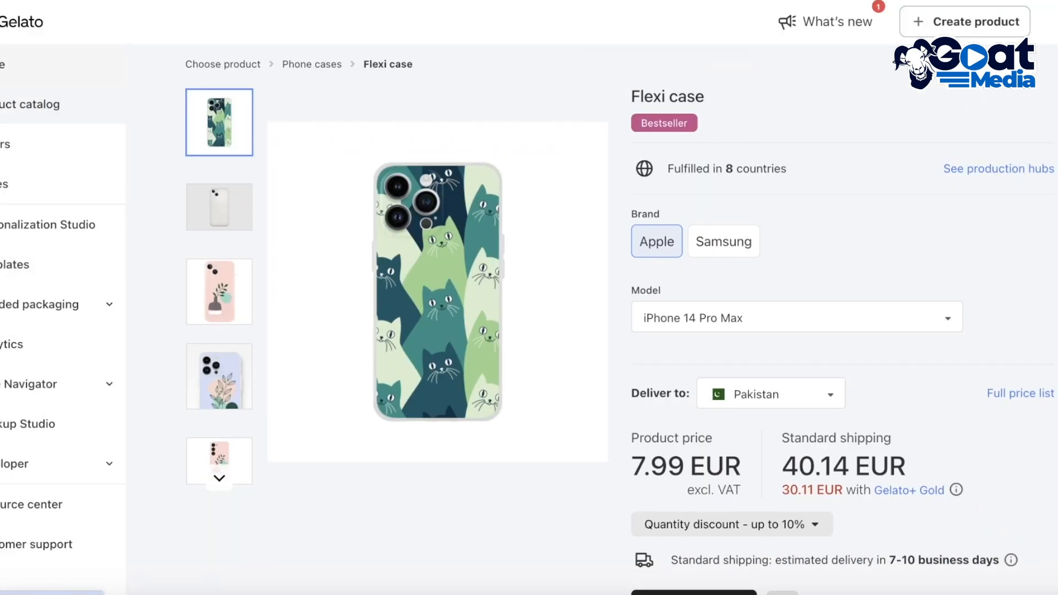
Step: Set the Flexi case's delivery country to Canada and check its product price and standard shipping cost
click(772, 394)
scroll(772, 331, down, 5)
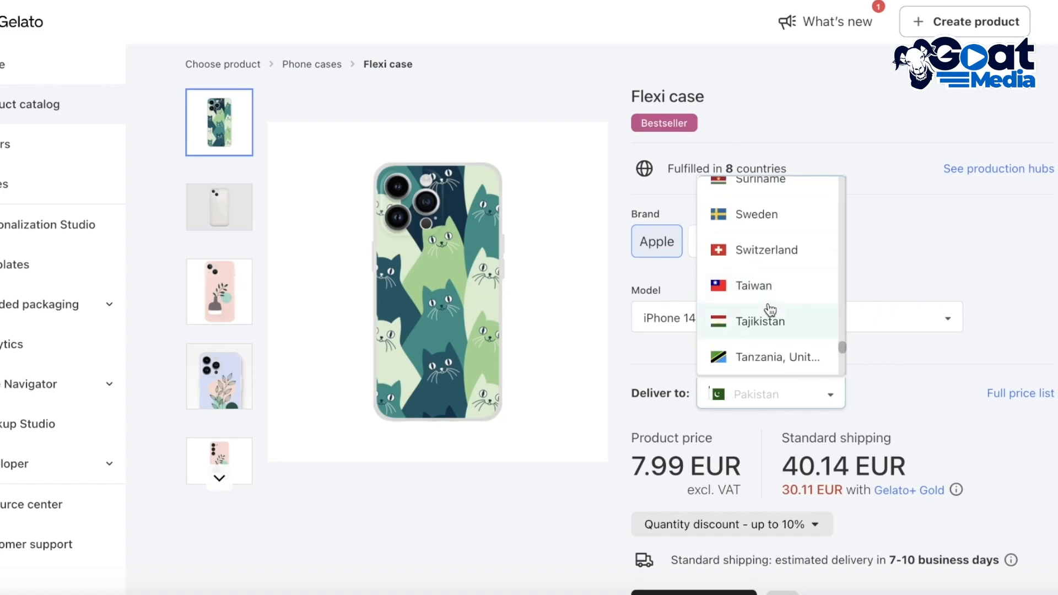
scroll(783, 331, down, 10)
scroll(772, 292, up, 1)
scroll(777, 297, down, 1)
text(ca)
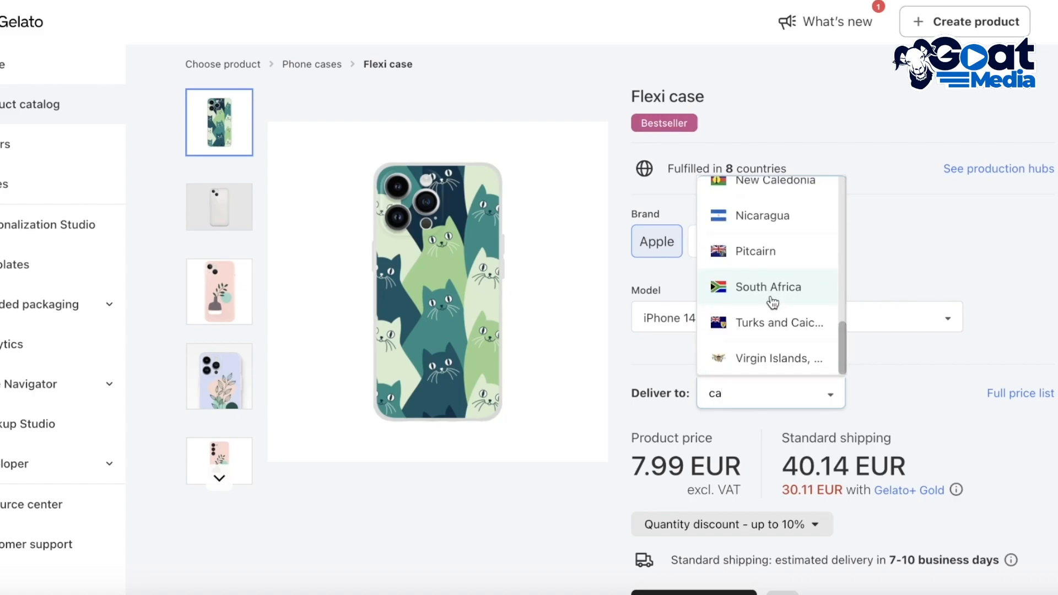
text(nad)
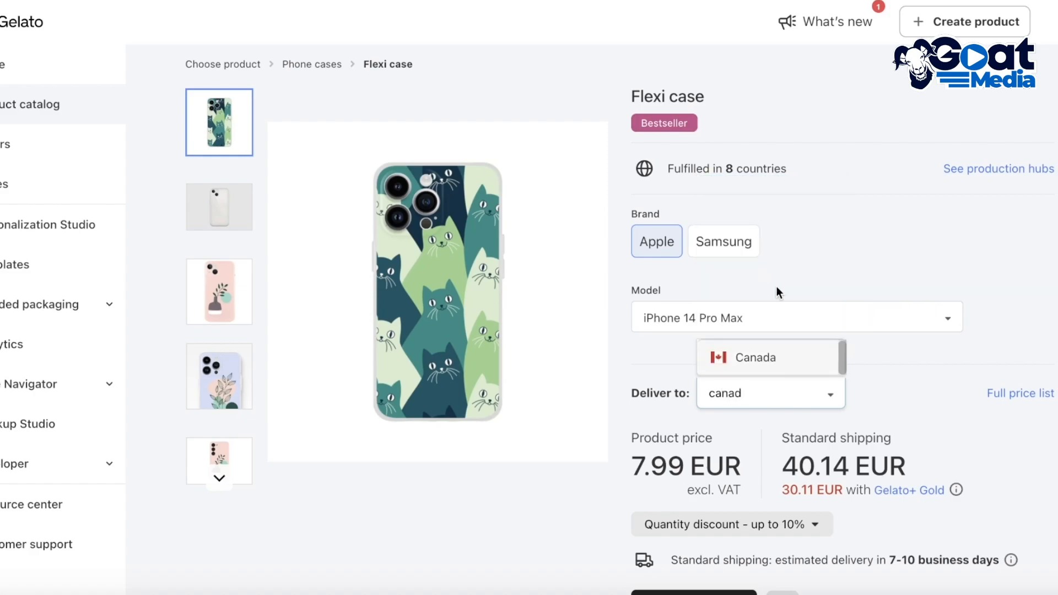
click(735, 367)
scroll(661, 420, down, 1)
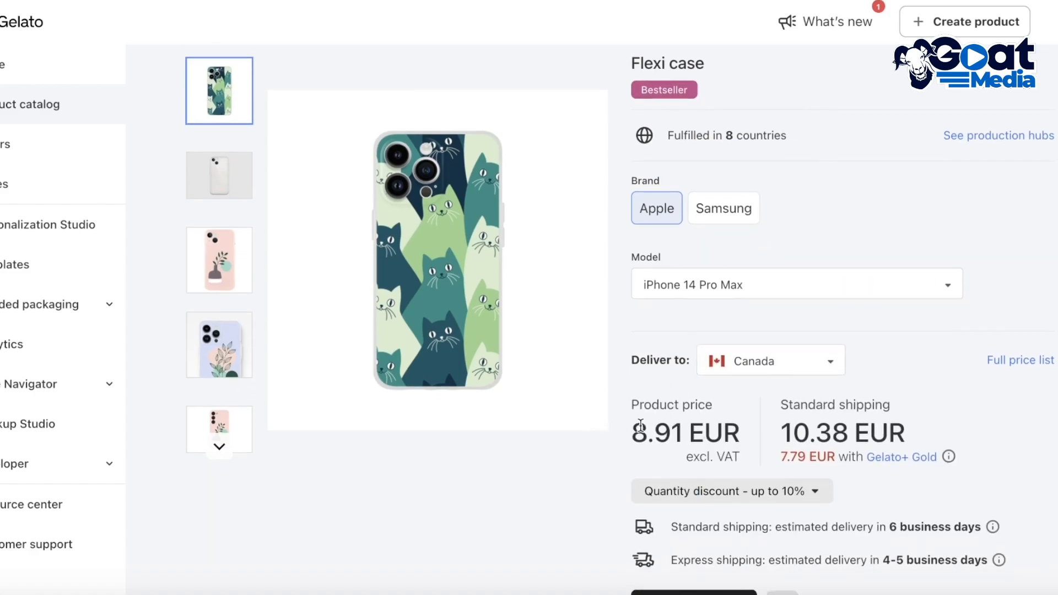
drag(627, 433, 903, 418)
click(904, 418)
Step: Go to the Stores page, start adding multiple products to My Store, and look over the design upload page
click(13, 65)
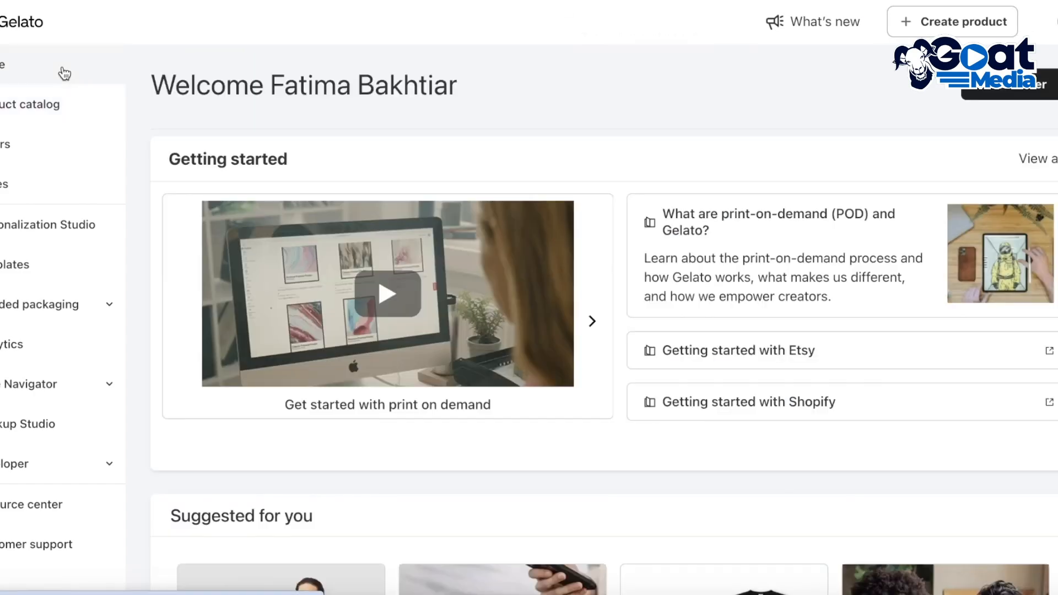
click(22, 184)
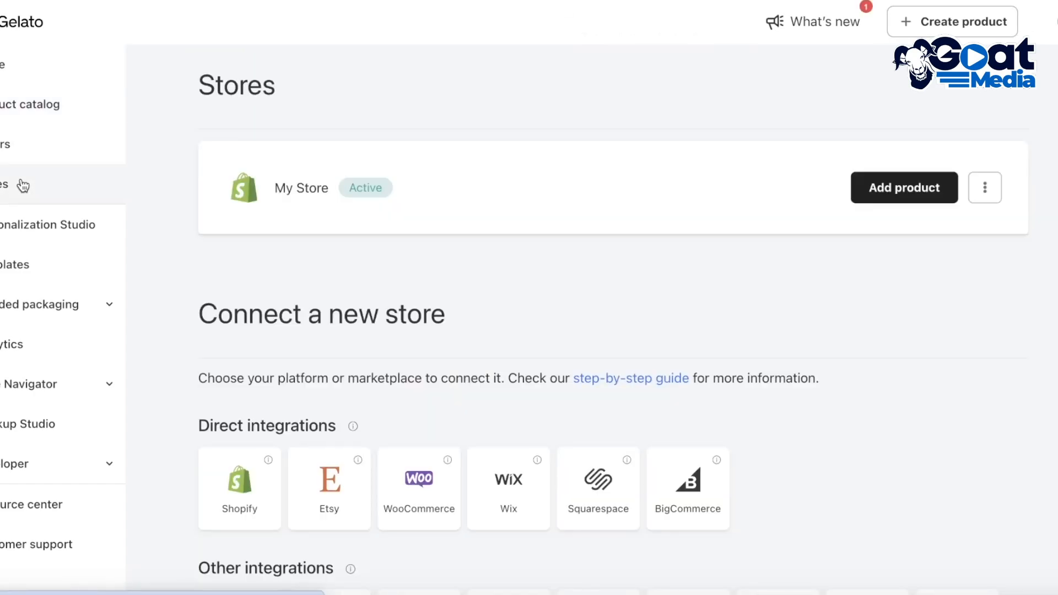
click(855, 204)
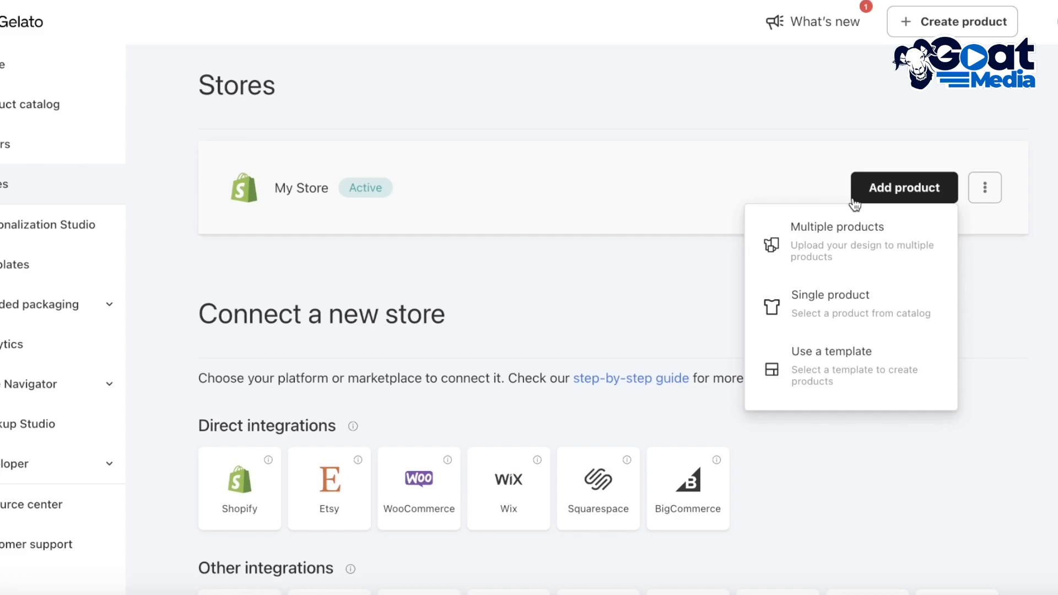
click(839, 250)
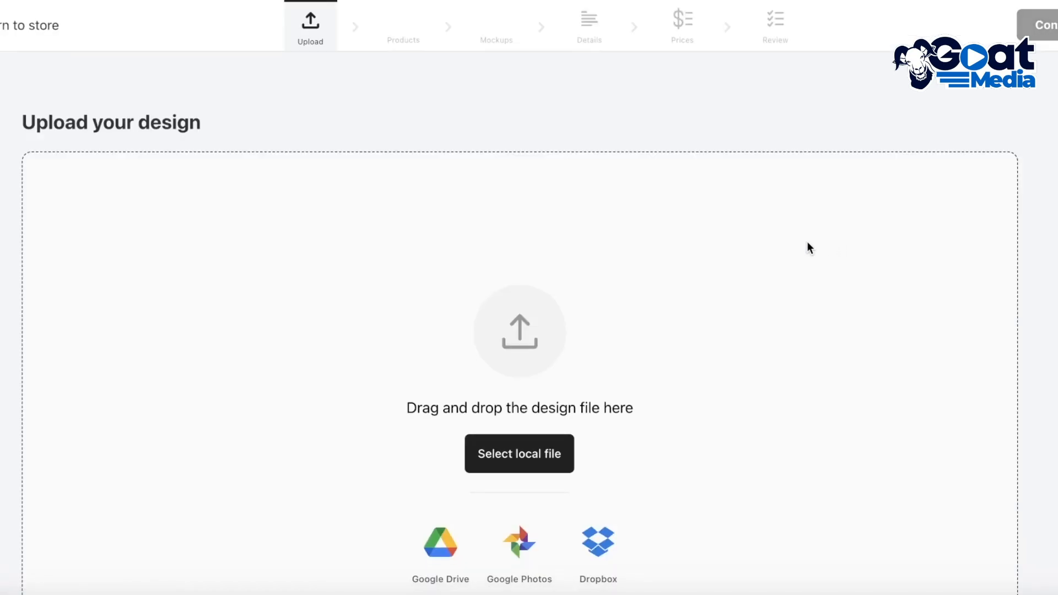
scroll(804, 242, down, 3)
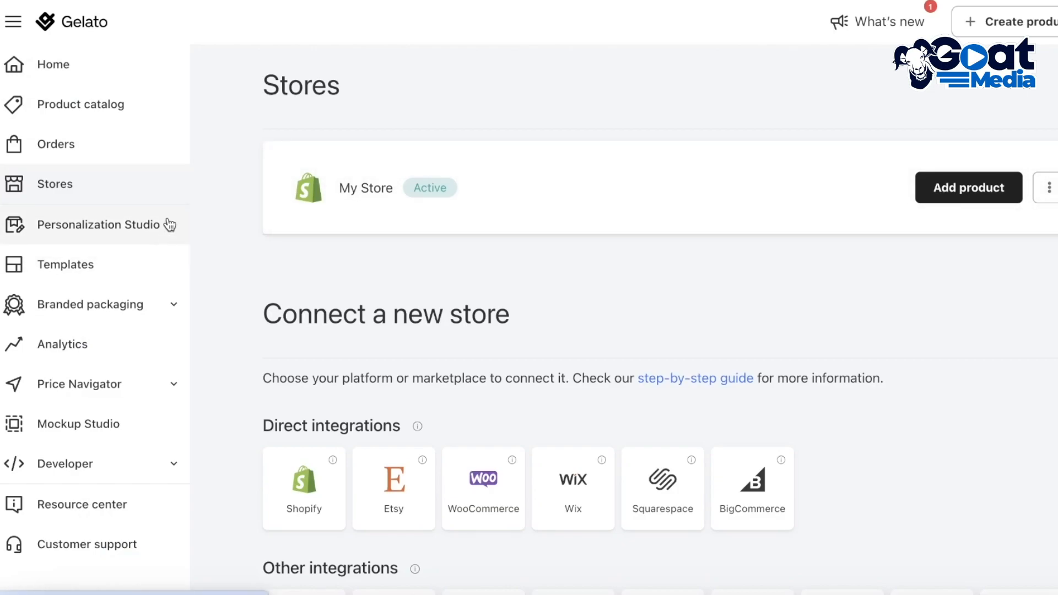
Step: Open Personalization Studio and try it with My Store as the store for the design
click(169, 223)
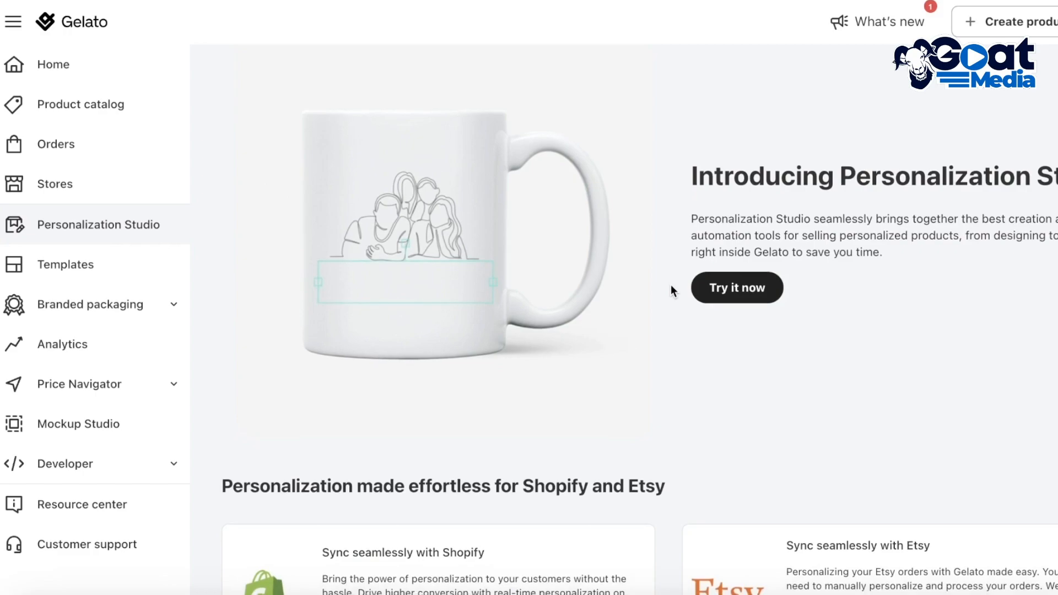
scroll(673, 284, down, 3)
click(736, 135)
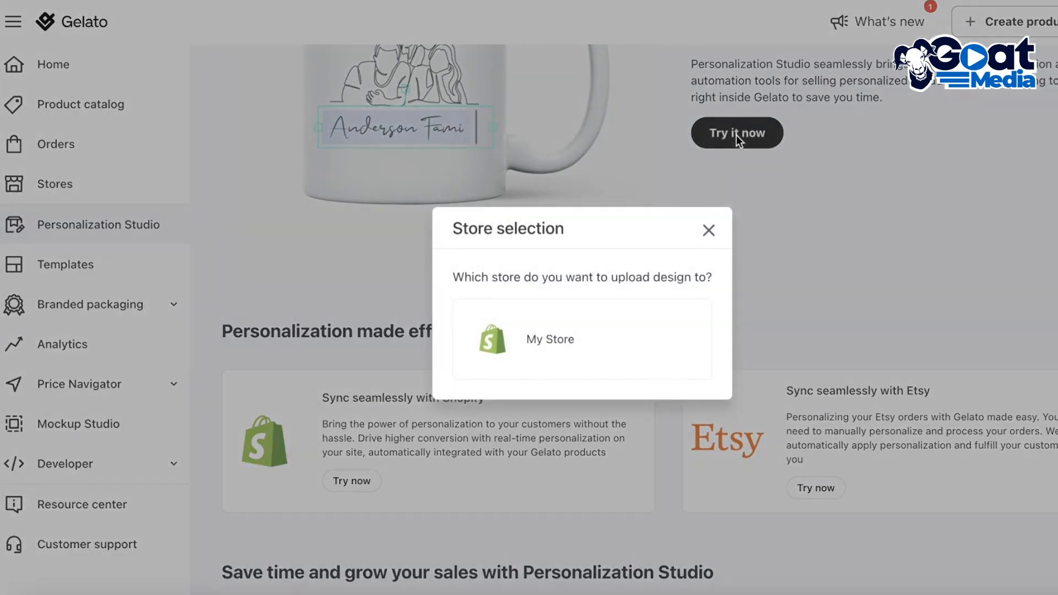
click(641, 309)
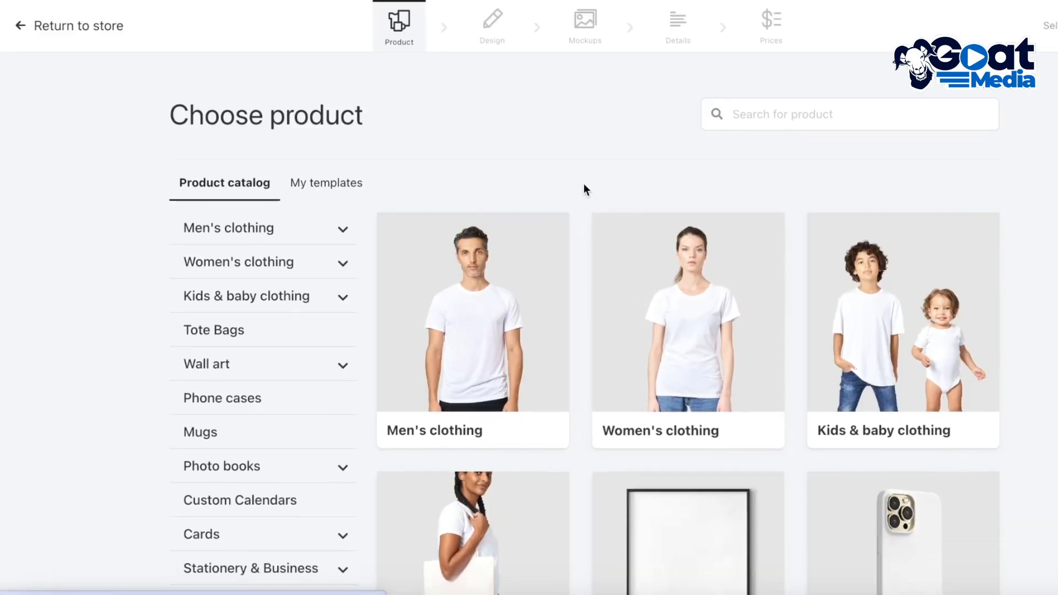
Step: Choose the Premium Womens Crewneck T-shirt from the premium women's clothing and open it for designing
scroll(582, 178, down, 4)
scroll(597, 206, up, 4)
click(633, 283)
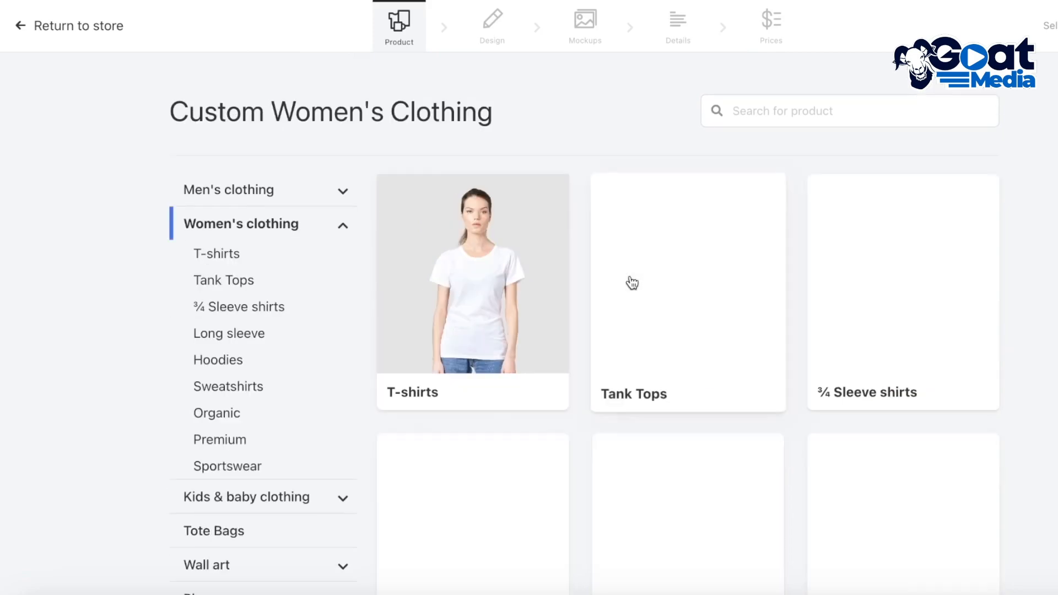
scroll(633, 283, down, 5)
click(747, 357)
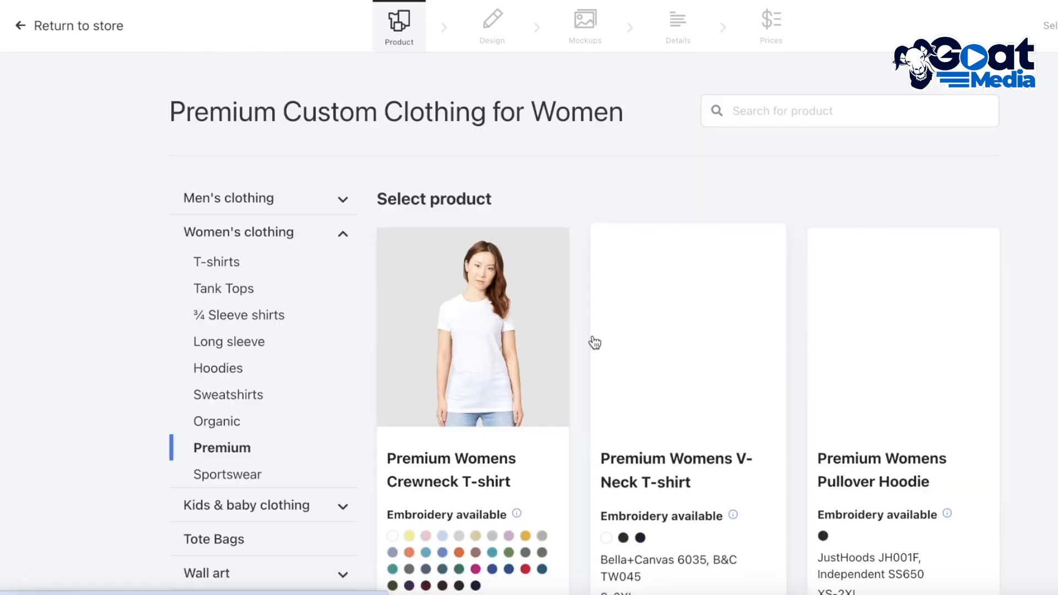
click(498, 304)
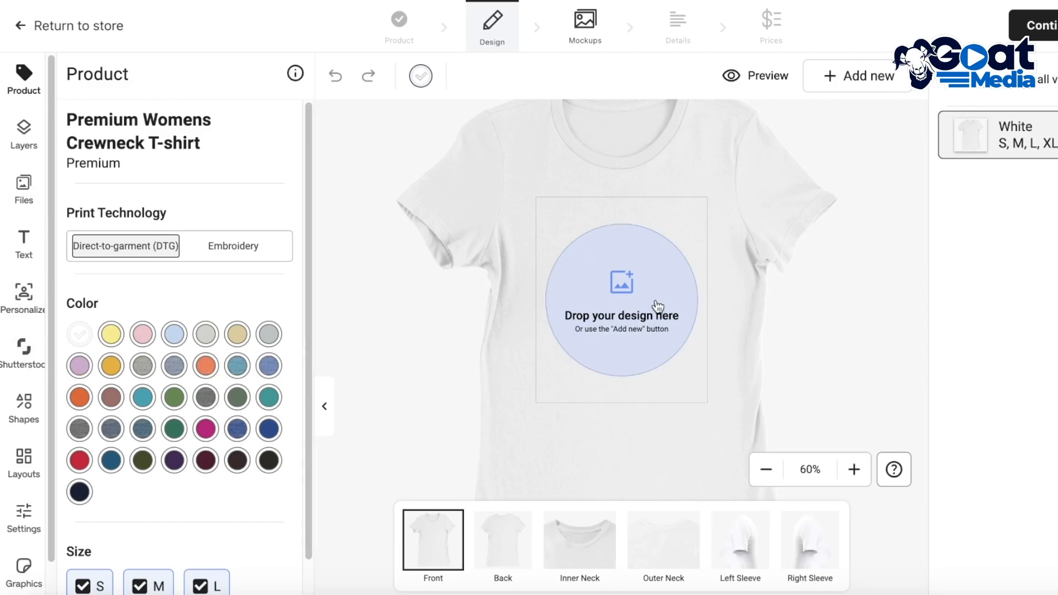
Step: Leave the T-shirt design for the My Store product list, and look at the dashboard home and product catalog
click(13, 29)
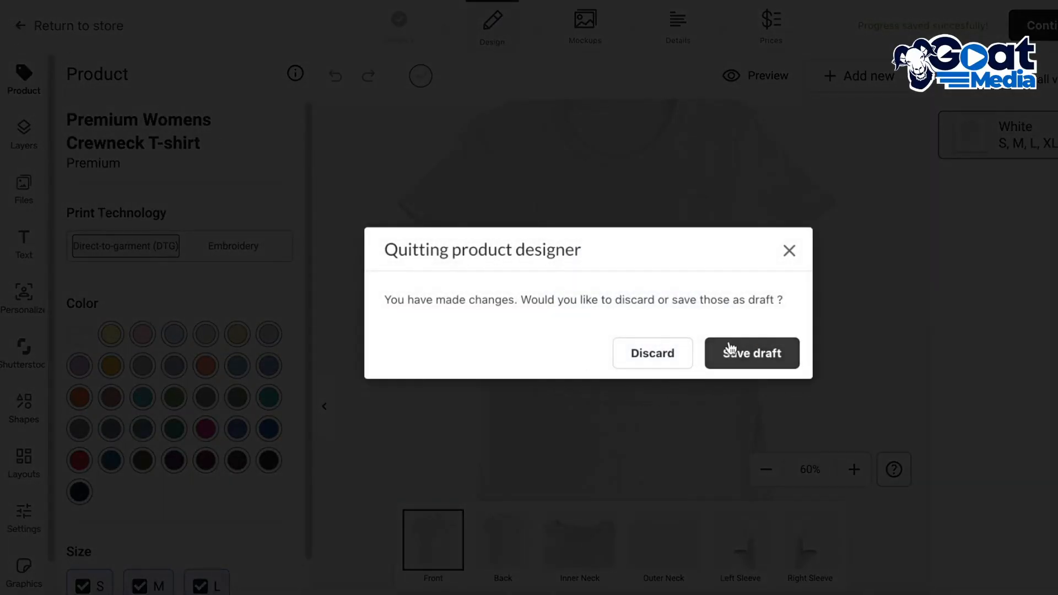
click(666, 352)
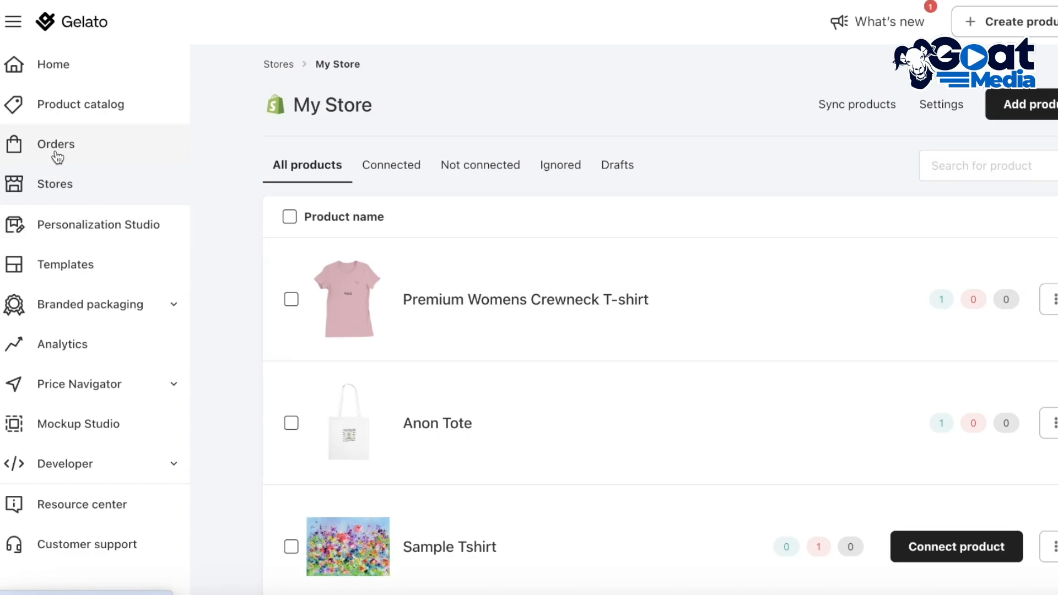
click(88, 72)
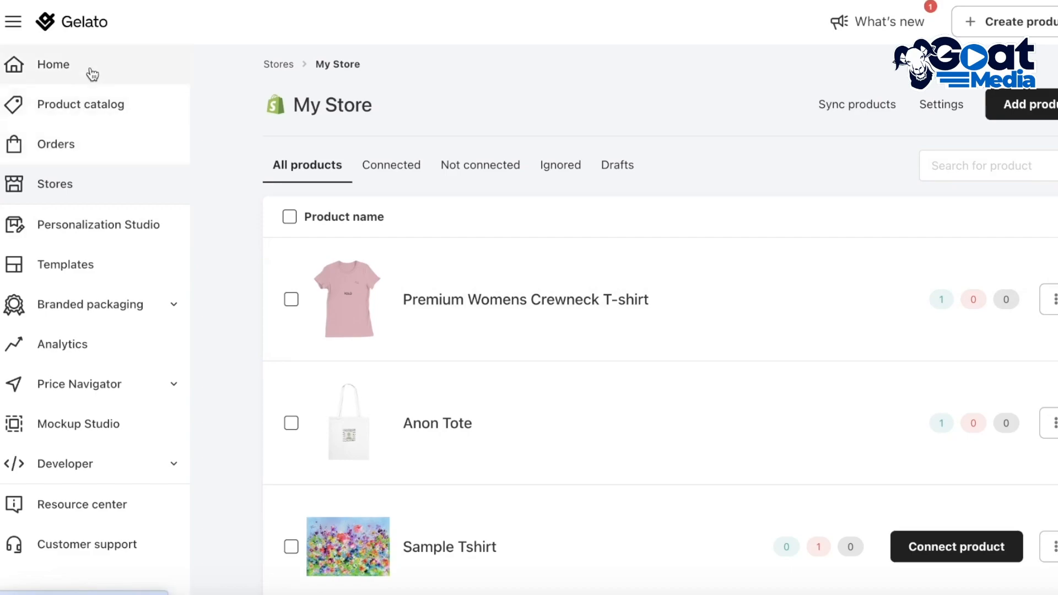
click(111, 104)
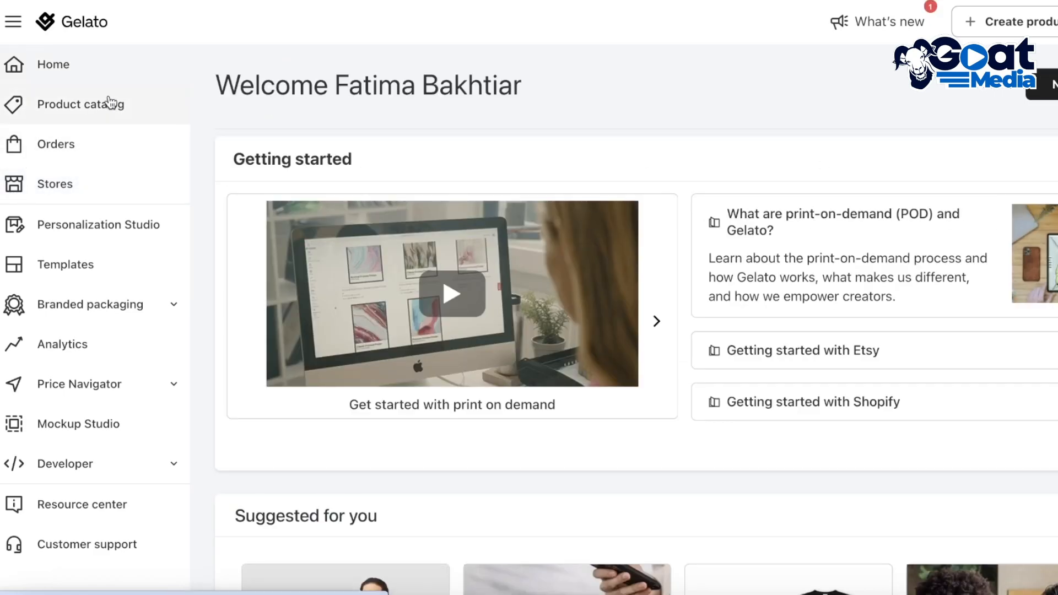
click(74, 64)
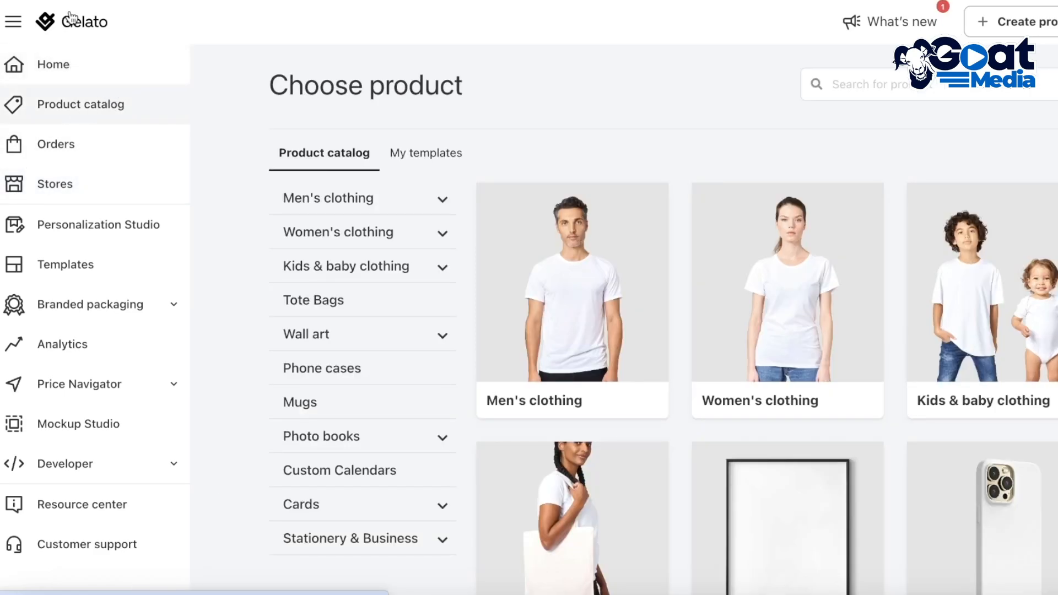
Step: From the Stores page, start adding a single product from the catalog to My Store
click(91, 177)
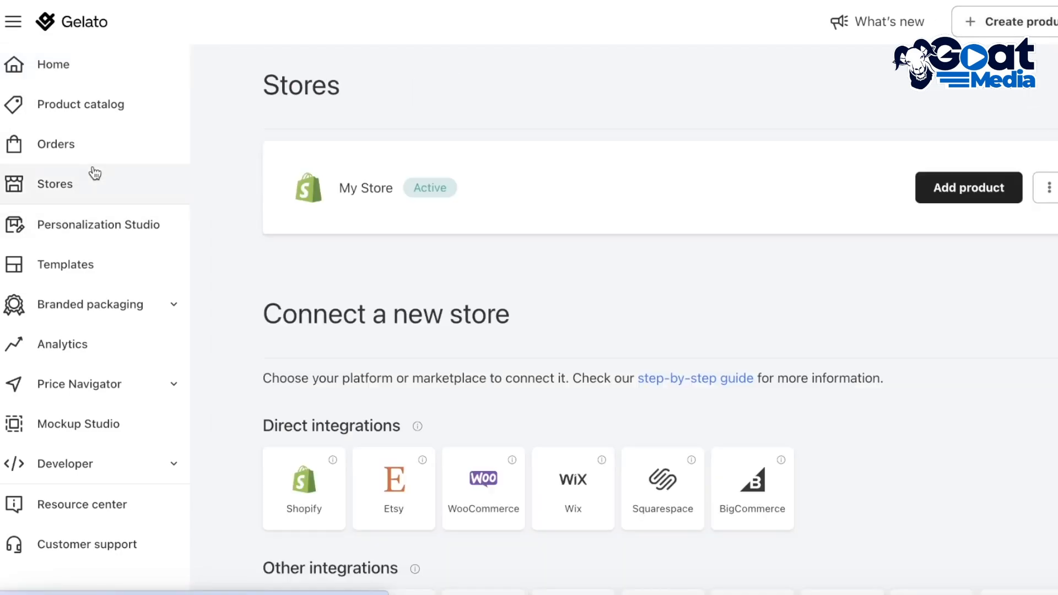
click(954, 198)
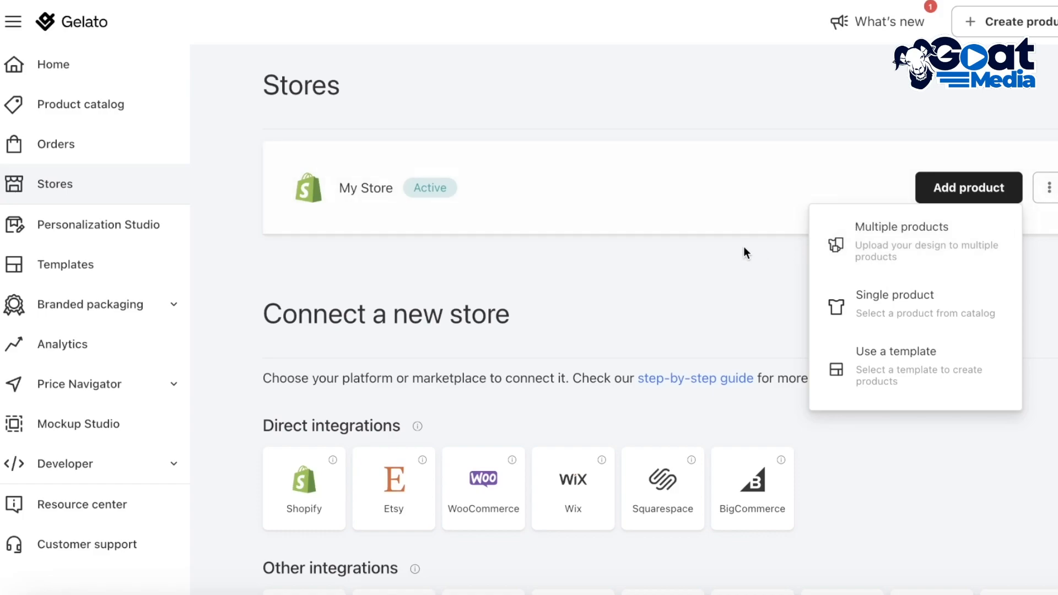
click(924, 298)
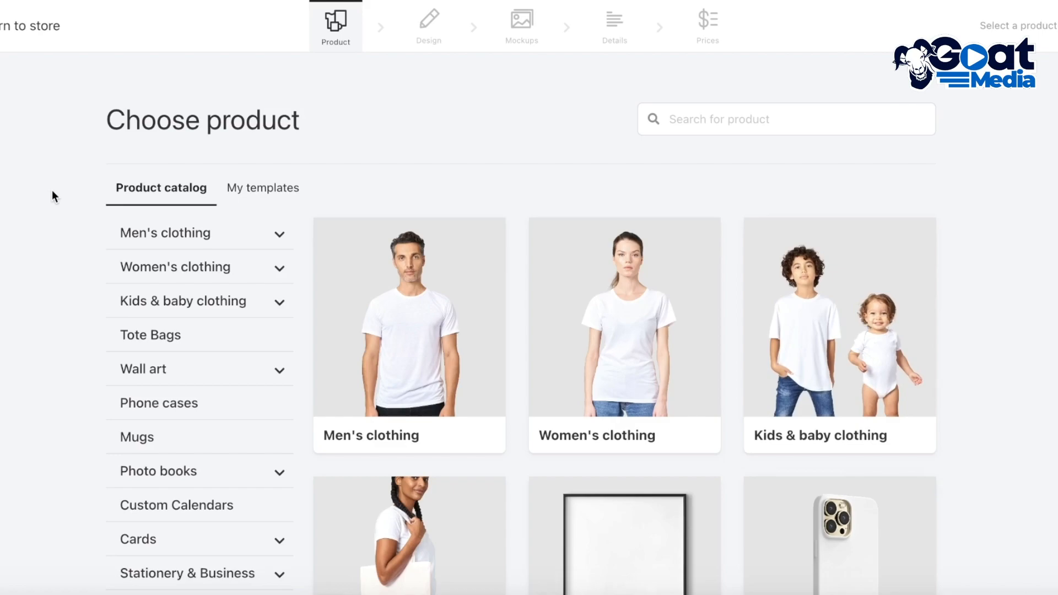
Step: Look through the product catalog, including the women's clothing and tote bag categories
scroll(50, 207, down, 3)
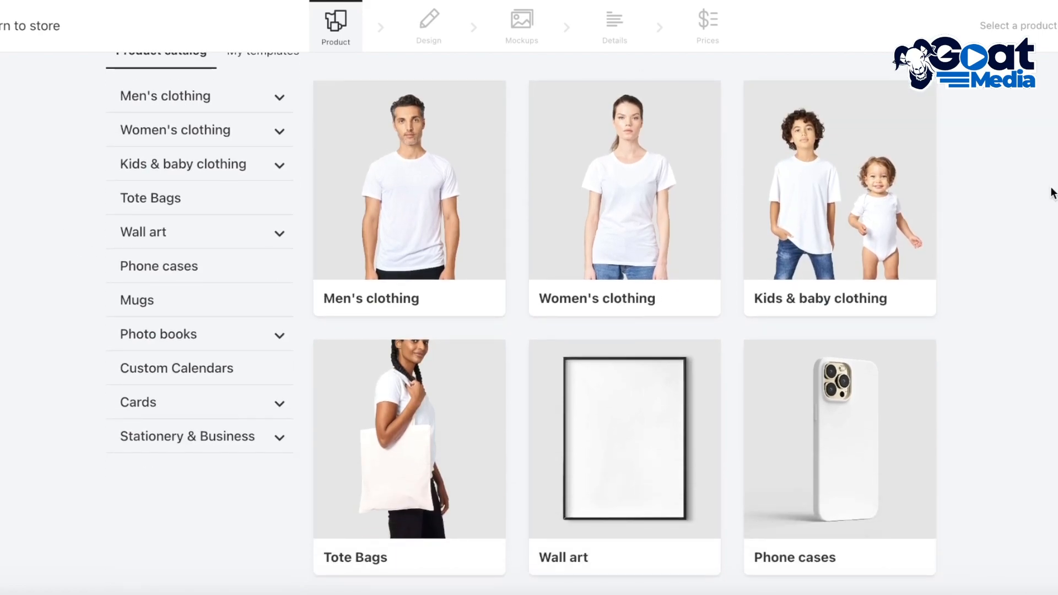
scroll(995, 199, down, 10)
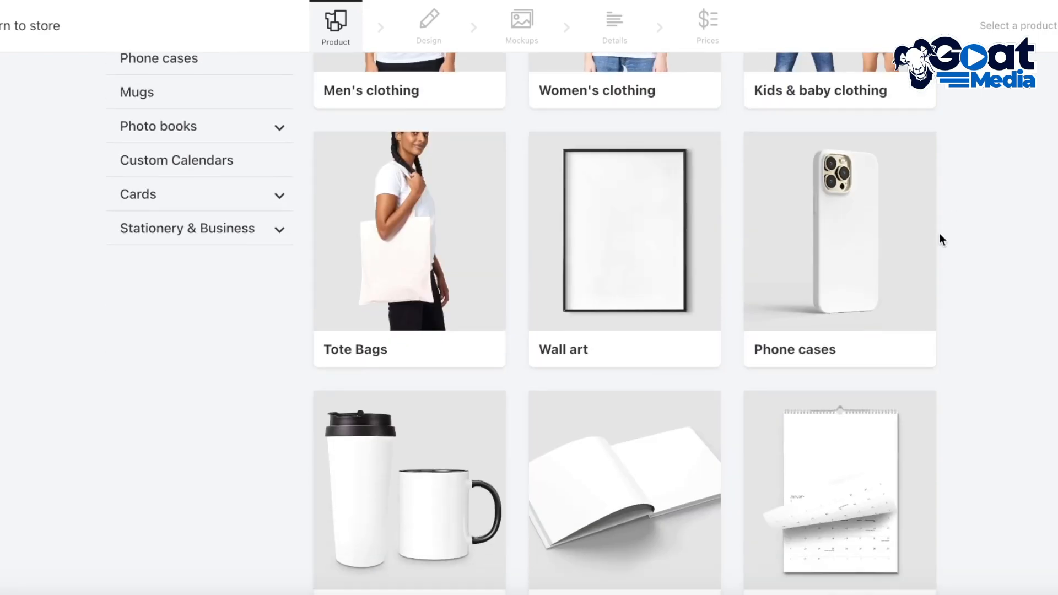
scroll(924, 298, up, 12)
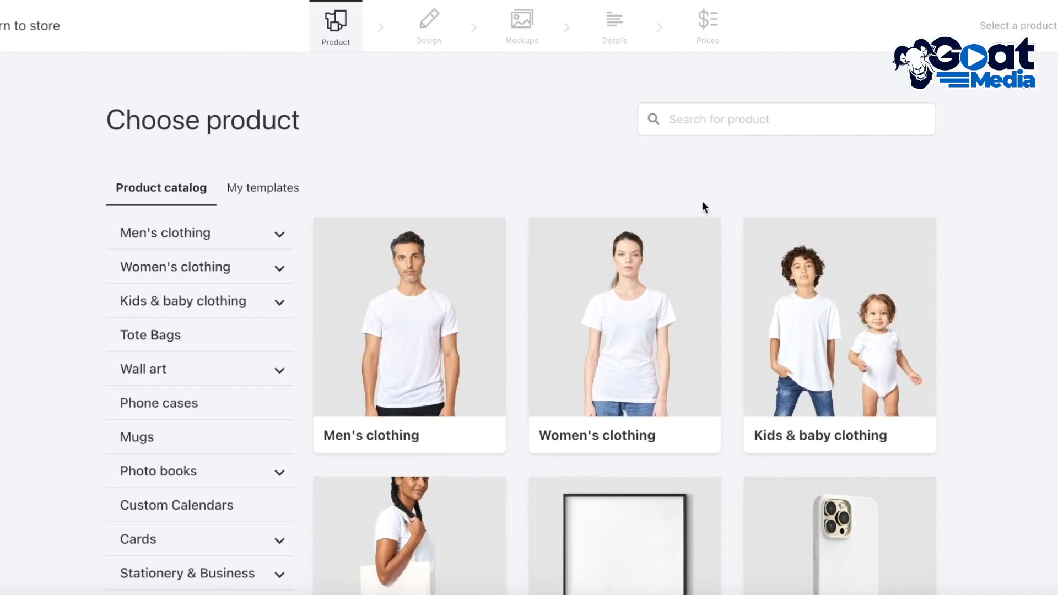
scroll(700, 209, down, 1)
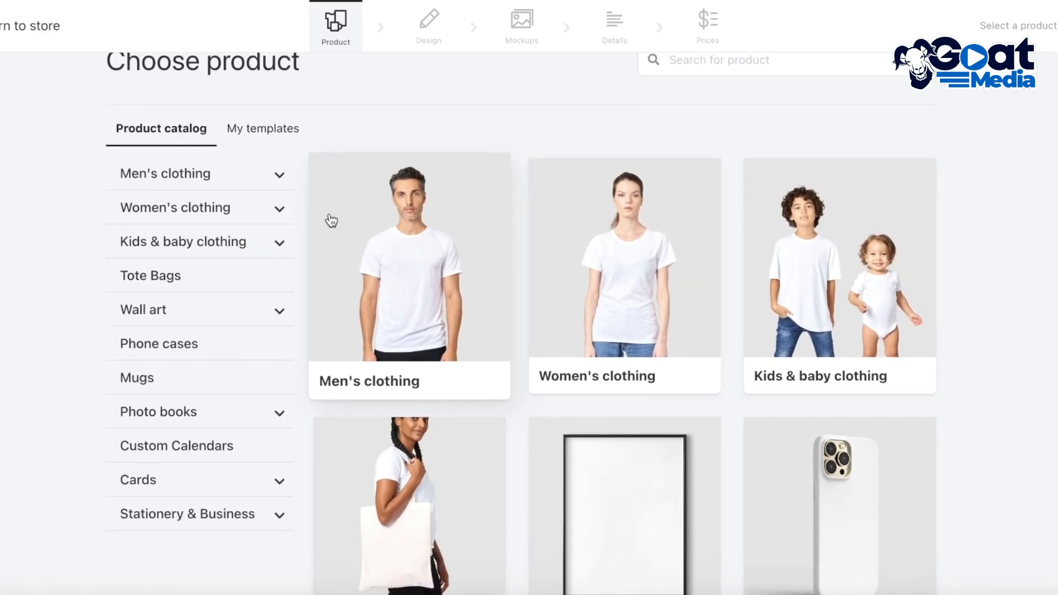
click(160, 208)
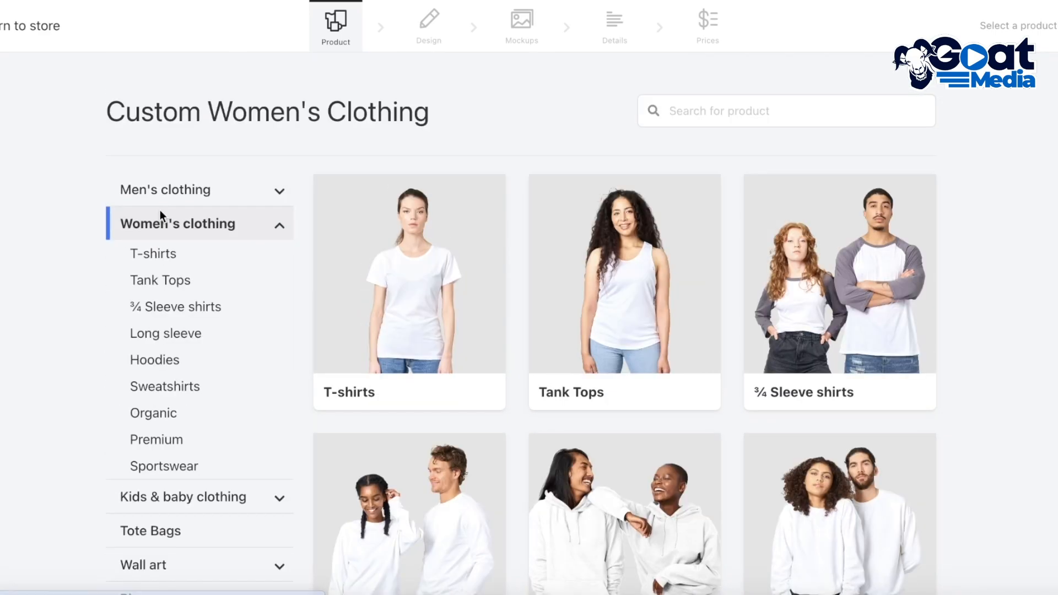
scroll(193, 419, down, 1)
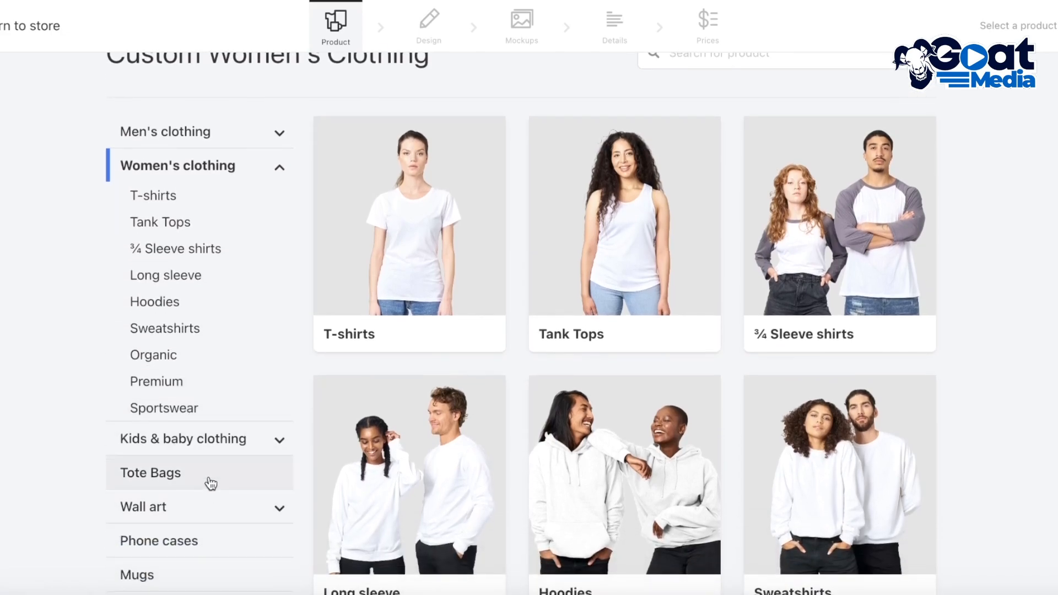
click(208, 482)
scroll(204, 478, down, 1)
scroll(199, 474, down, 1)
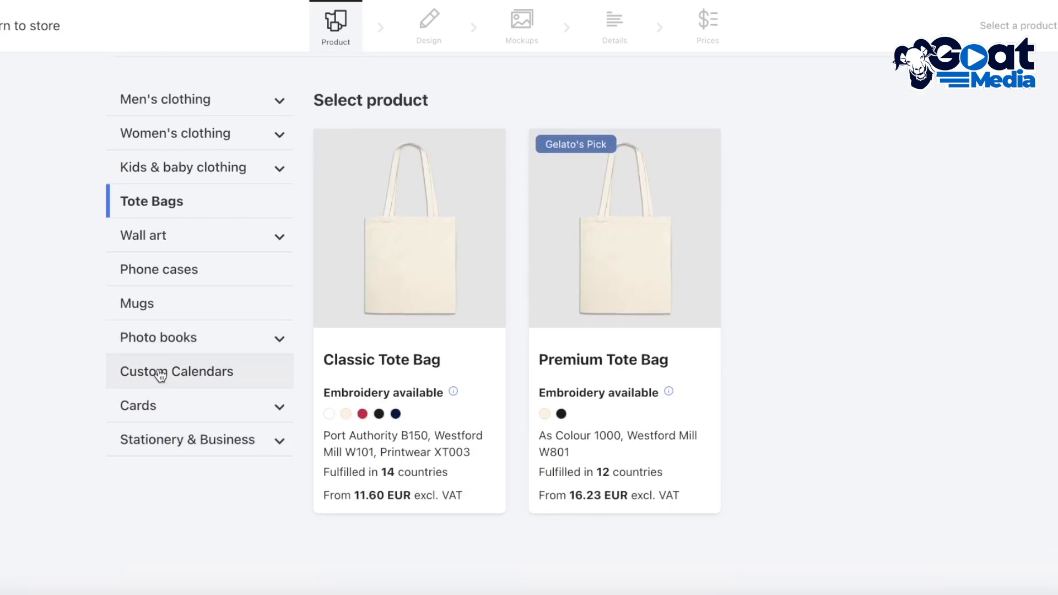
Step: Check the mugs, and choose the Flexi case from the phone cases for designing
click(159, 339)
click(155, 389)
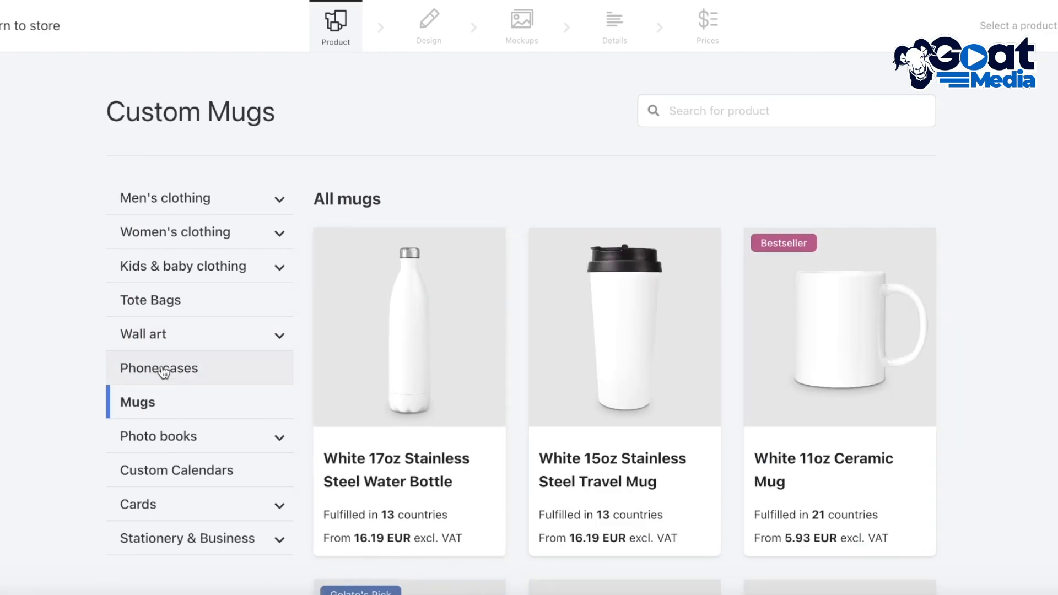
click(165, 375)
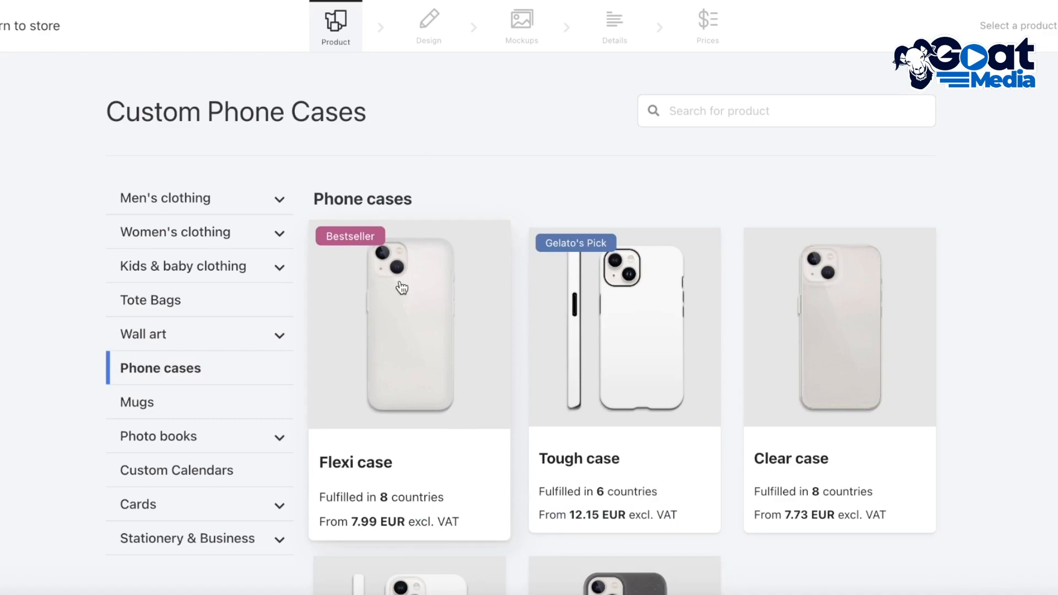
click(405, 286)
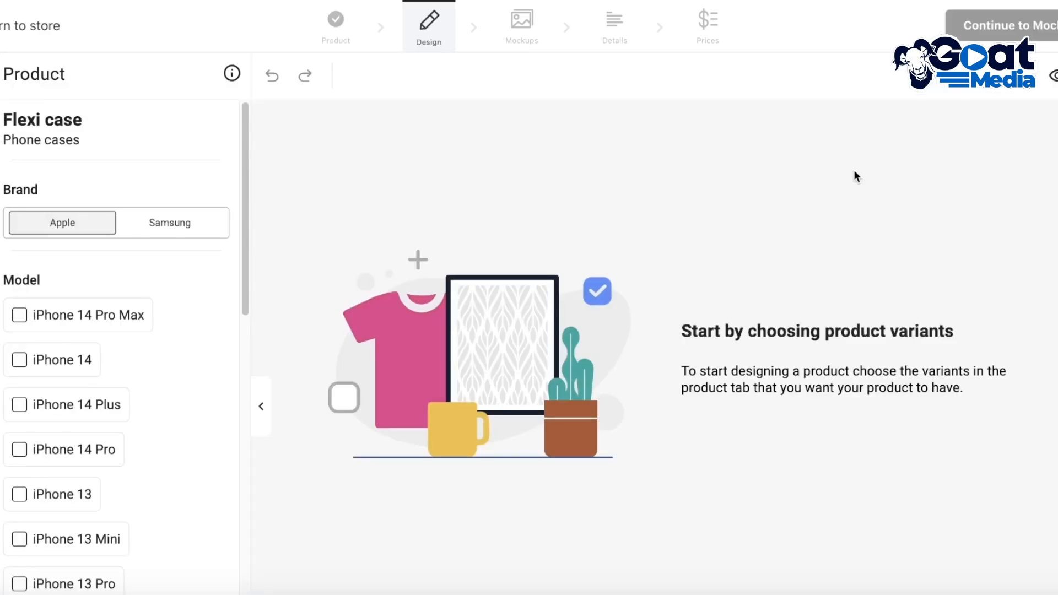
Step: Select the iPhone 14 and 13 models, including every Plus, Pro, Pro Max and Mini version offered, plus iPhone 12 and 12 Mini
click(16, 317)
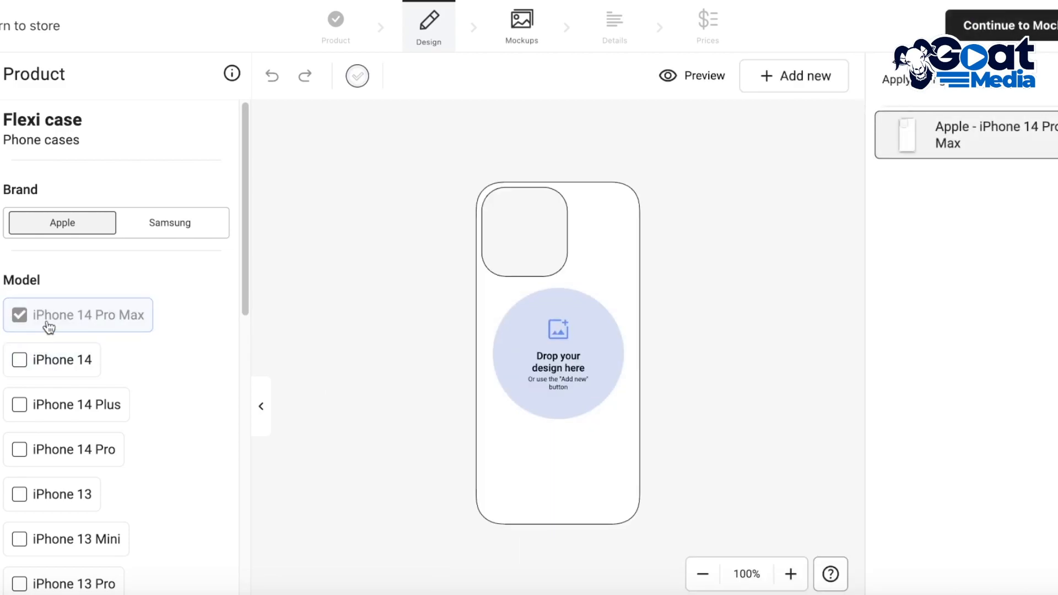
click(52, 364)
click(61, 413)
click(72, 456)
click(71, 491)
click(73, 537)
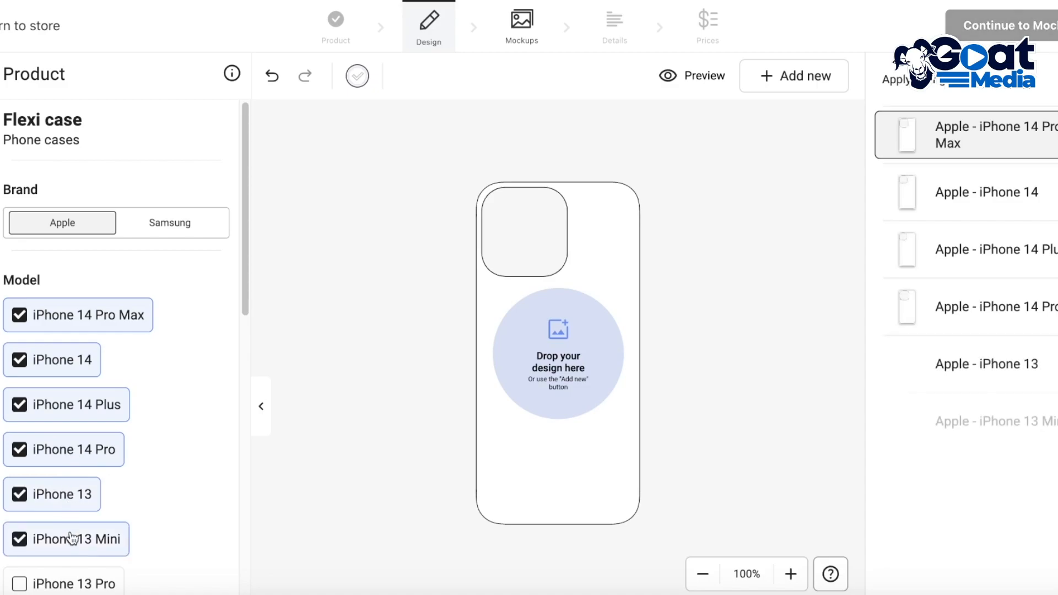
scroll(74, 527, down, 3)
click(71, 418)
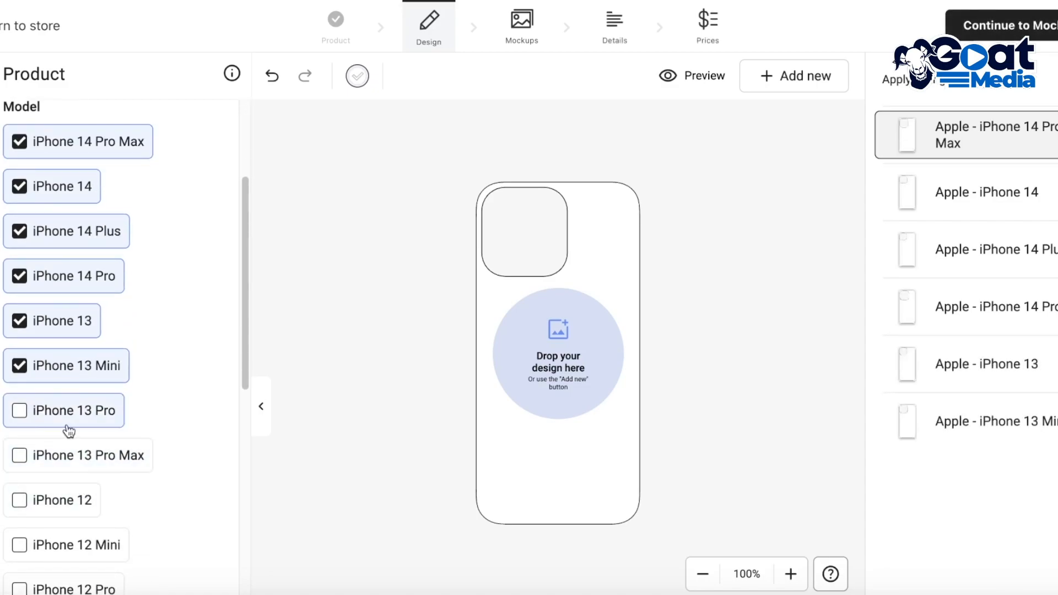
click(66, 458)
click(33, 501)
click(61, 544)
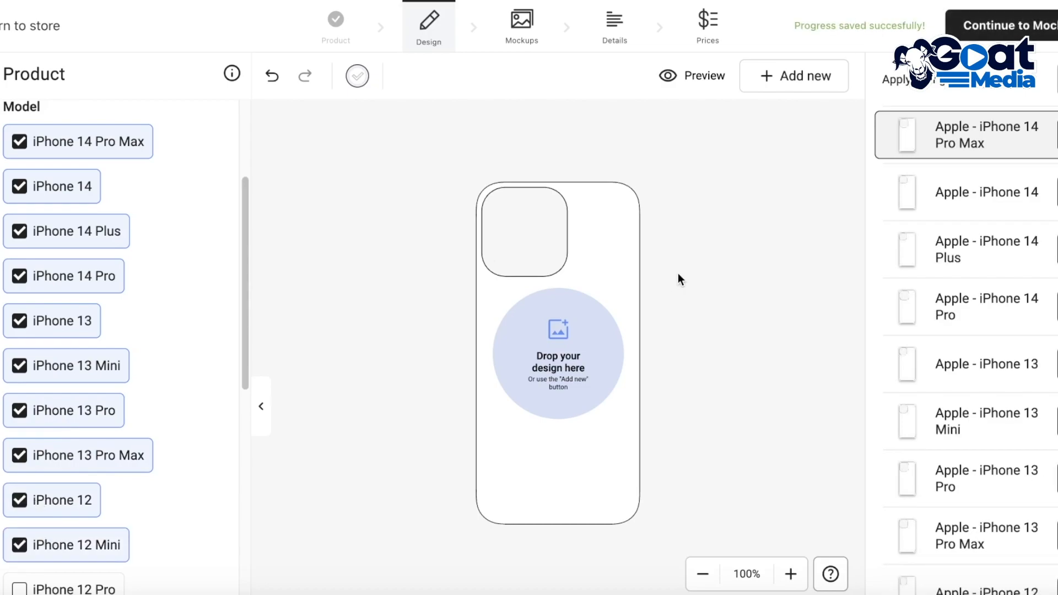
Step: Add the iPhone 12 Pro, 12 Pro Max, 11, 11 Pro and 11 Pro Max models as case variants
scroll(28, 432, down, 3)
click(69, 389)
click(75, 435)
click(61, 478)
click(64, 518)
click(60, 570)
scroll(56, 577, down, 5)
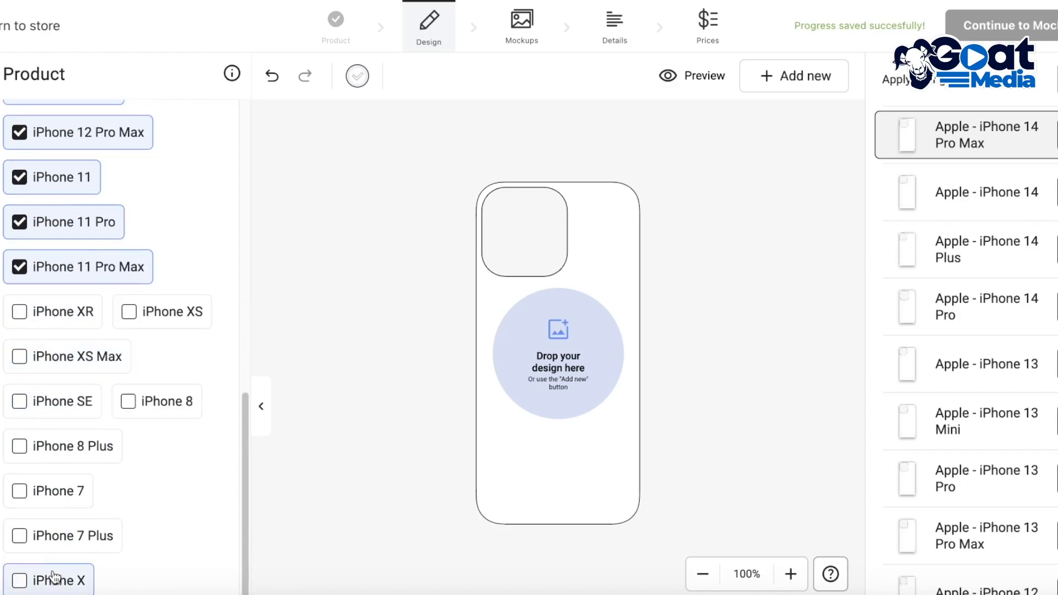
click(87, 332)
click(94, 355)
click(130, 317)
scroll(123, 326, up, 10)
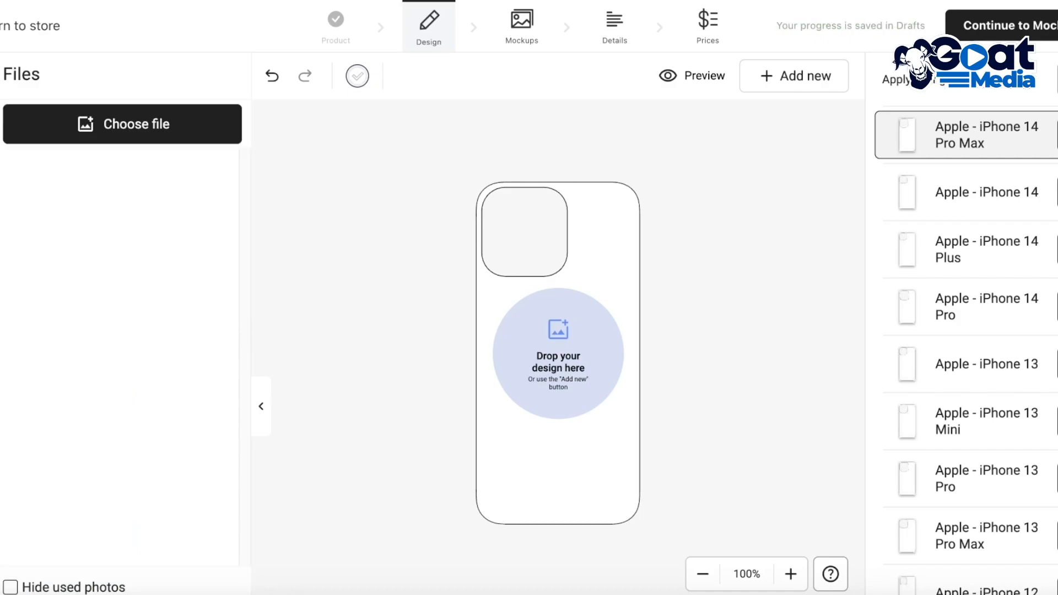
Step: Upload "Pink Cartoon Playful and Fun Donut Café Restaurant Logo (1).png" from the Downloads folder and place it on the phone case
click(74, 137)
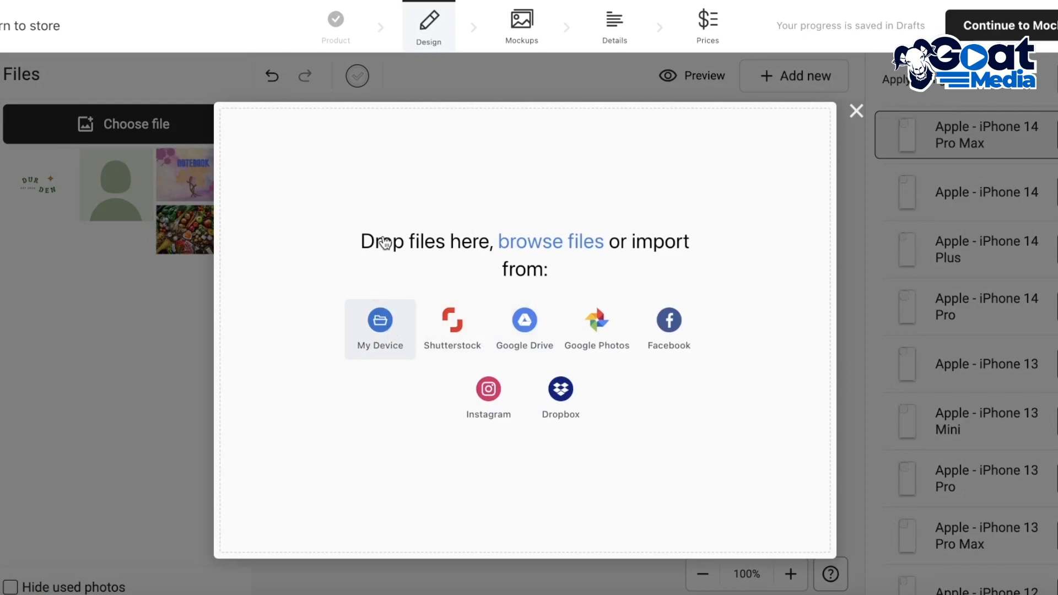
click(380, 322)
click(249, 164)
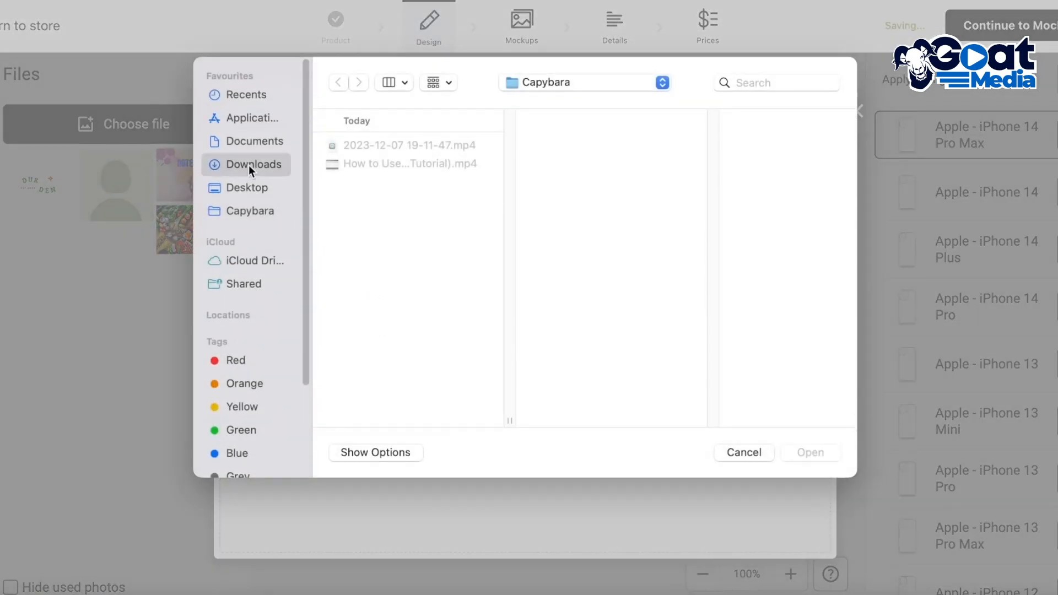
scroll(342, 267, down, 10)
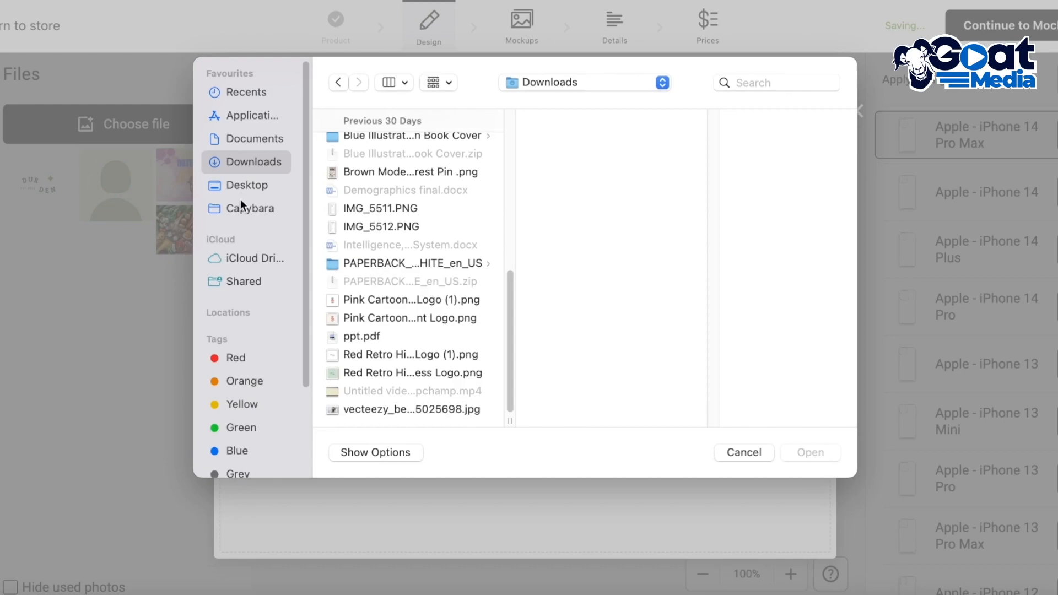
click(350, 306)
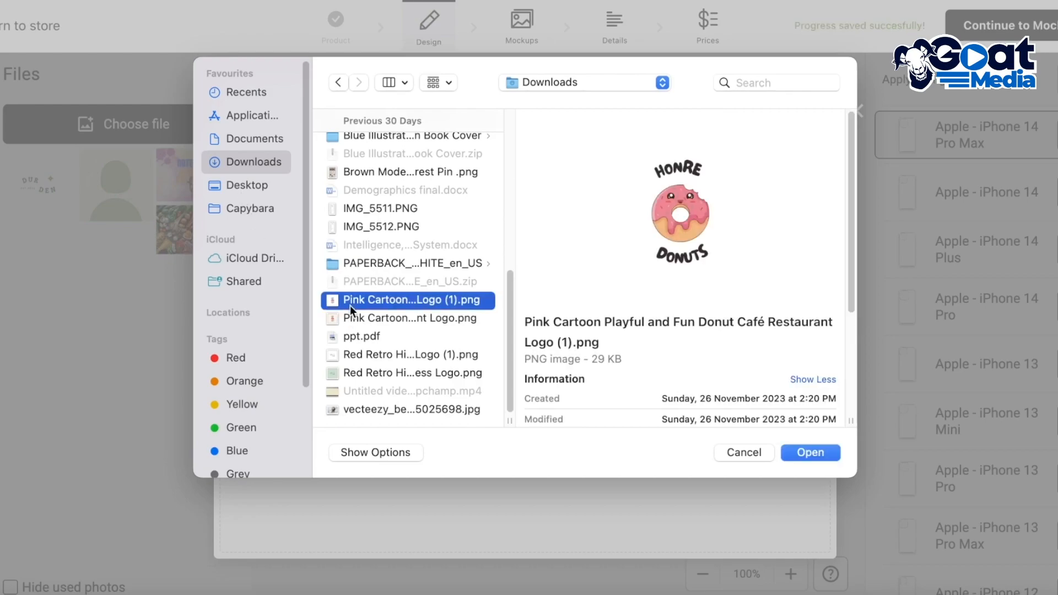
click(810, 452)
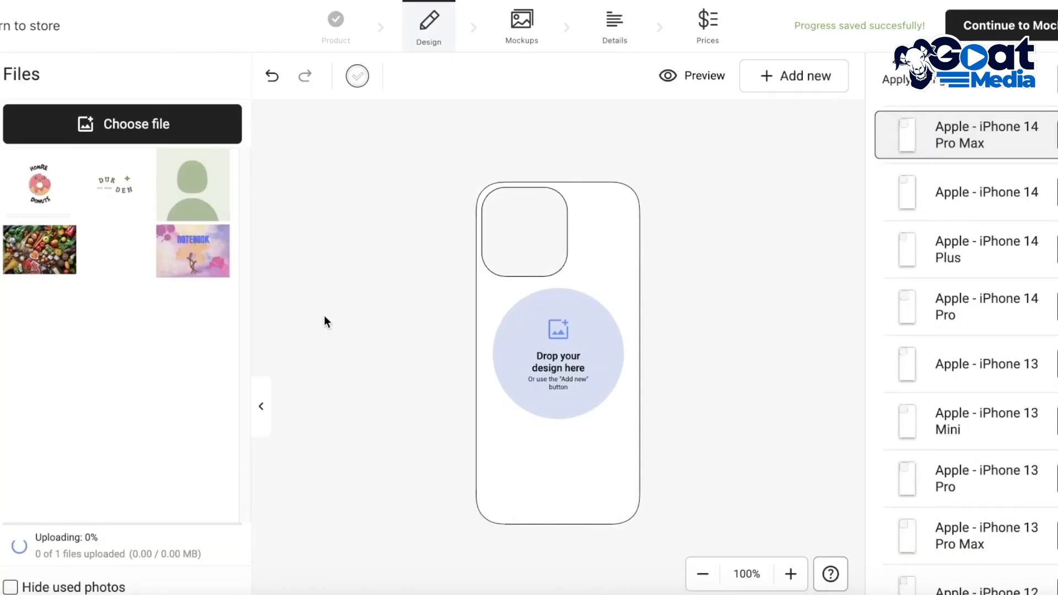
click(43, 201)
click(561, 381)
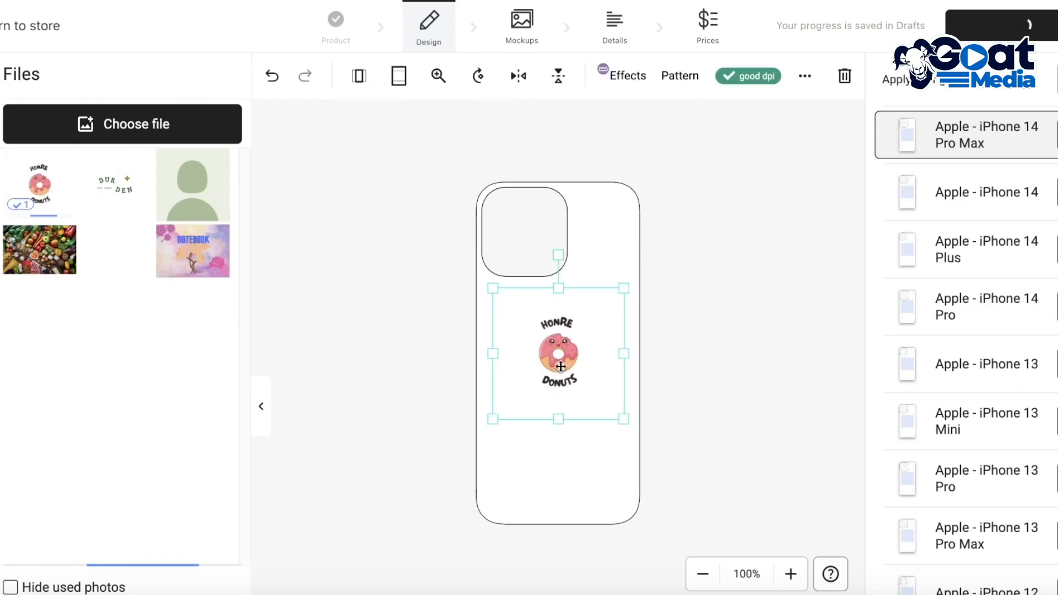
Step: Resize the donut logo's frame to slightly wider than the case and centre it horizontally below the camera cutout
drag(561, 366, 557, 375)
drag(619, 428, 565, 376)
mouse_move(722, 506)
mouse_down()
mouse_move(816, 573)
mouse_move(772, 519)
mouse_move(726, 511)
mouse_up()
drag(618, 449, 552, 399)
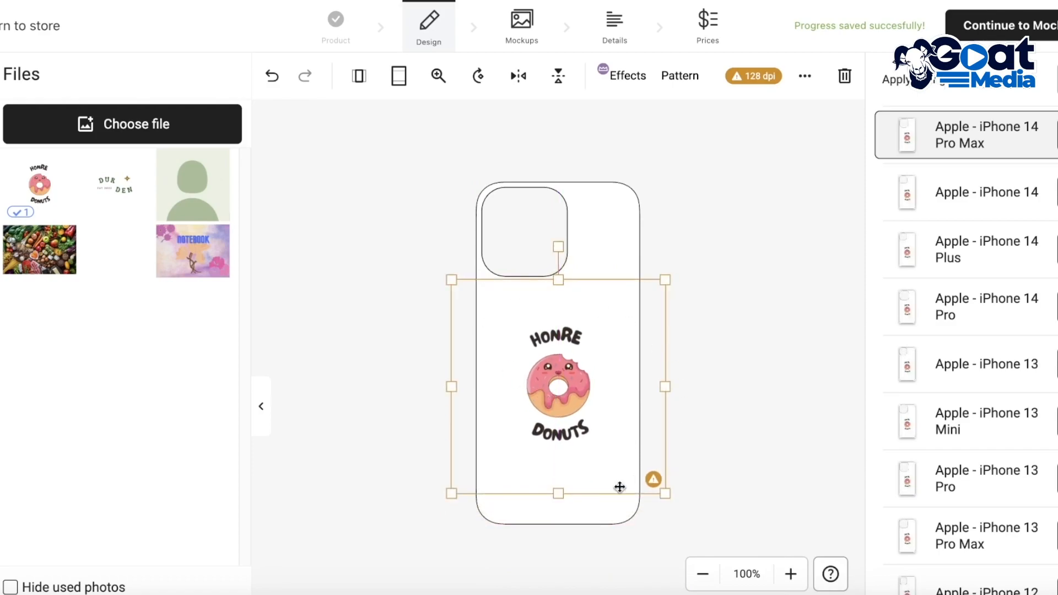
drag(667, 490, 586, 421)
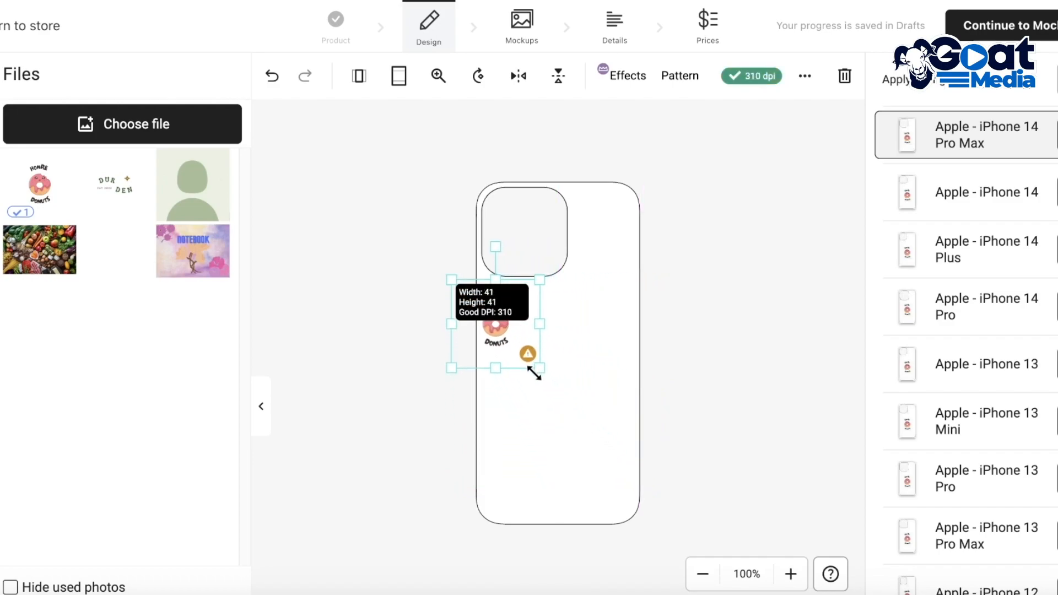
drag(542, 352, 543, 353)
drag(581, 392, 685, 448)
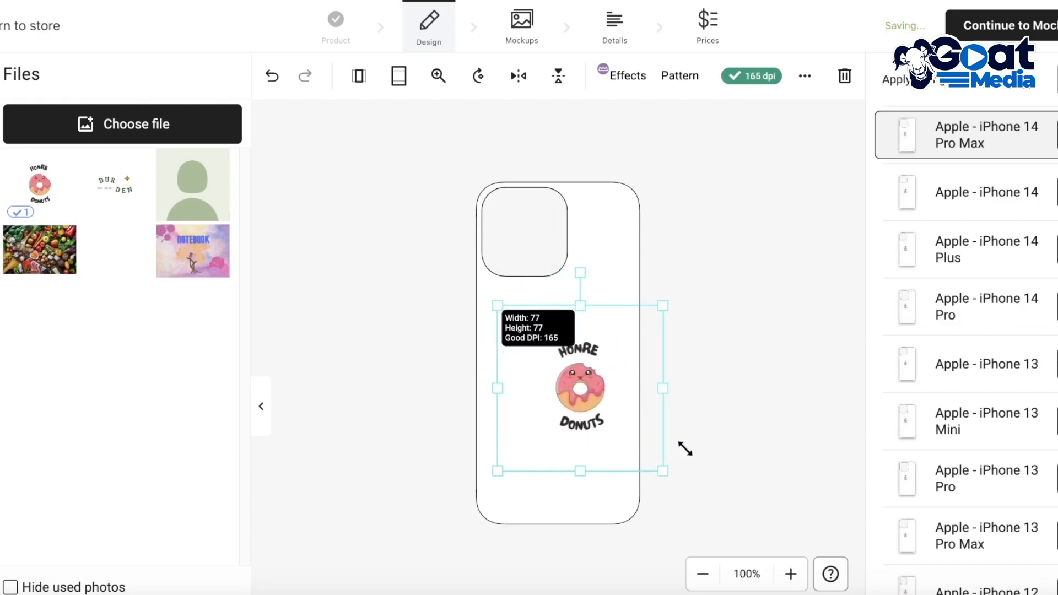
drag(586, 432, 545, 395)
drag(639, 467, 658, 478)
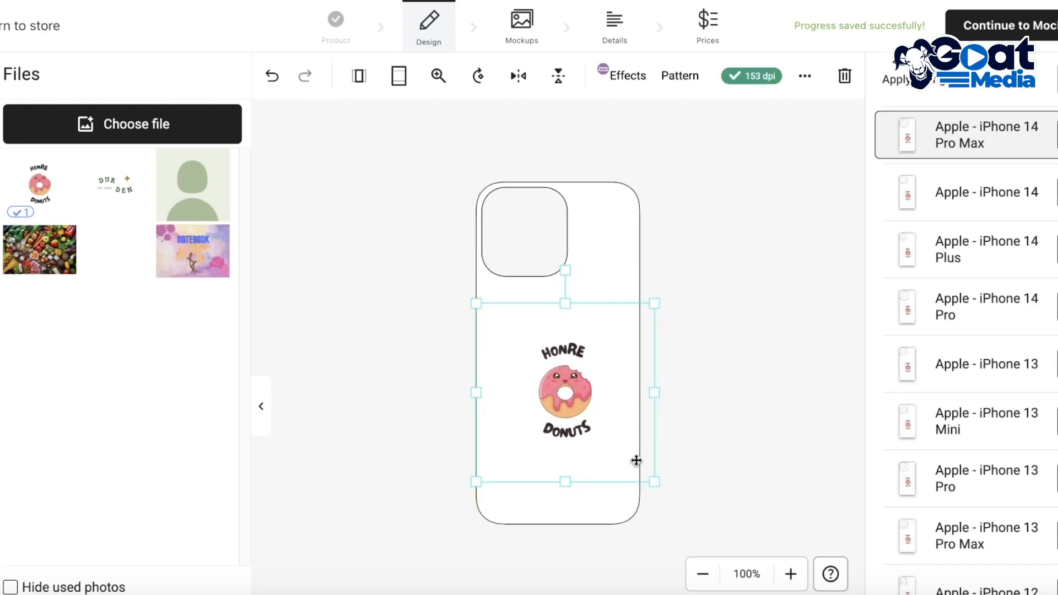
mouse_move(588, 407)
mouse_down()
mouse_move(574, 425)
mouse_move(585, 410)
mouse_up()
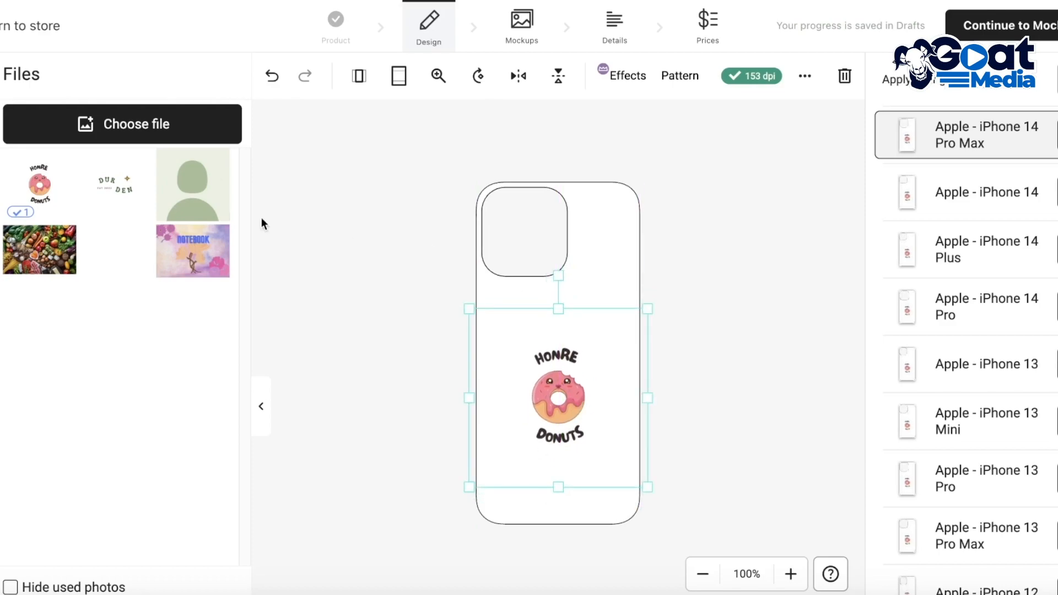
Step: Switch the Flexi case's variant list to the Samsung brand to view the Galaxy models
scroll(86, 277, down, 10)
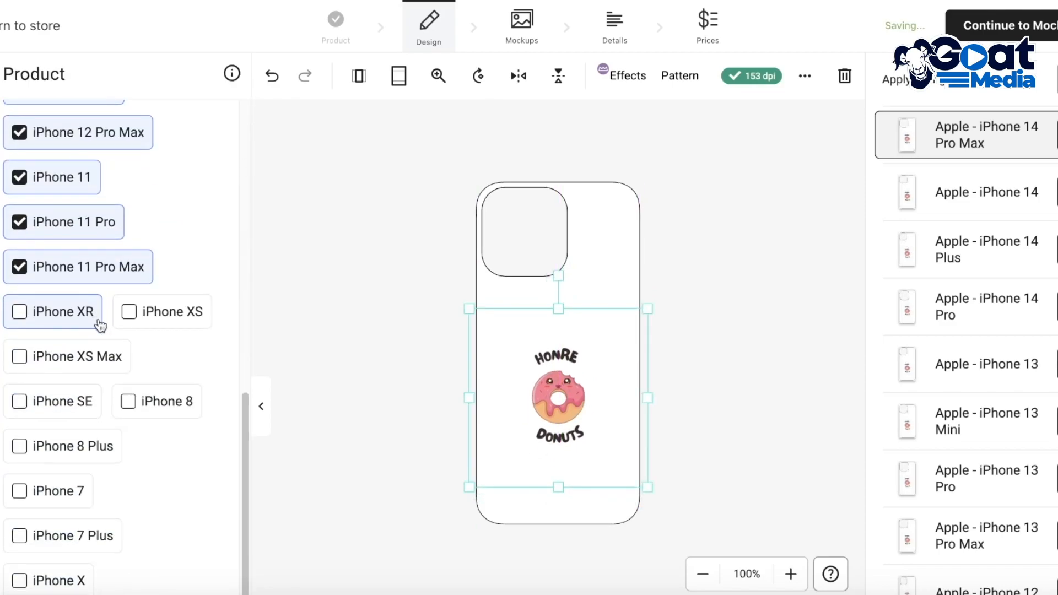
scroll(167, 414, up, 10)
click(148, 233)
click(64, 234)
click(164, 229)
click(589, 230)
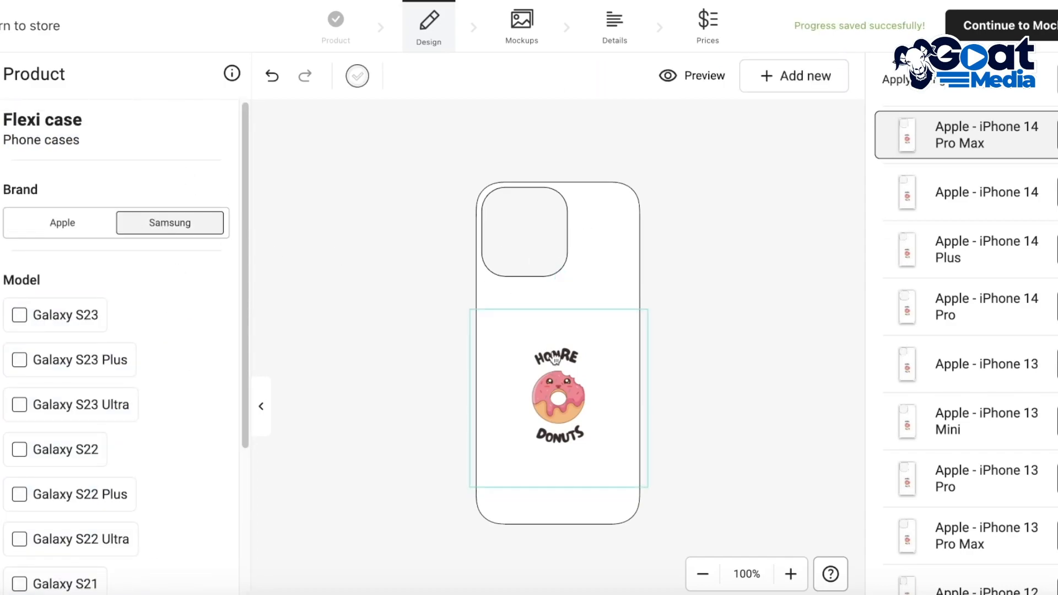
Step: Try the donut logo scaled to the case's full height, and fit it to the case's width
click(562, 390)
drag(553, 407, 553, 401)
click(362, 82)
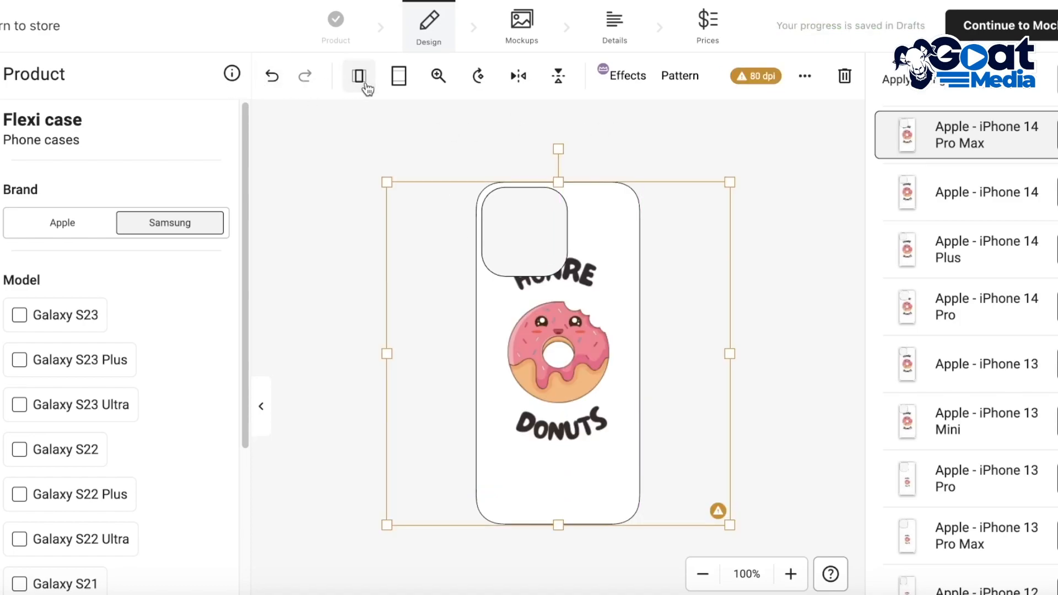
click(393, 80)
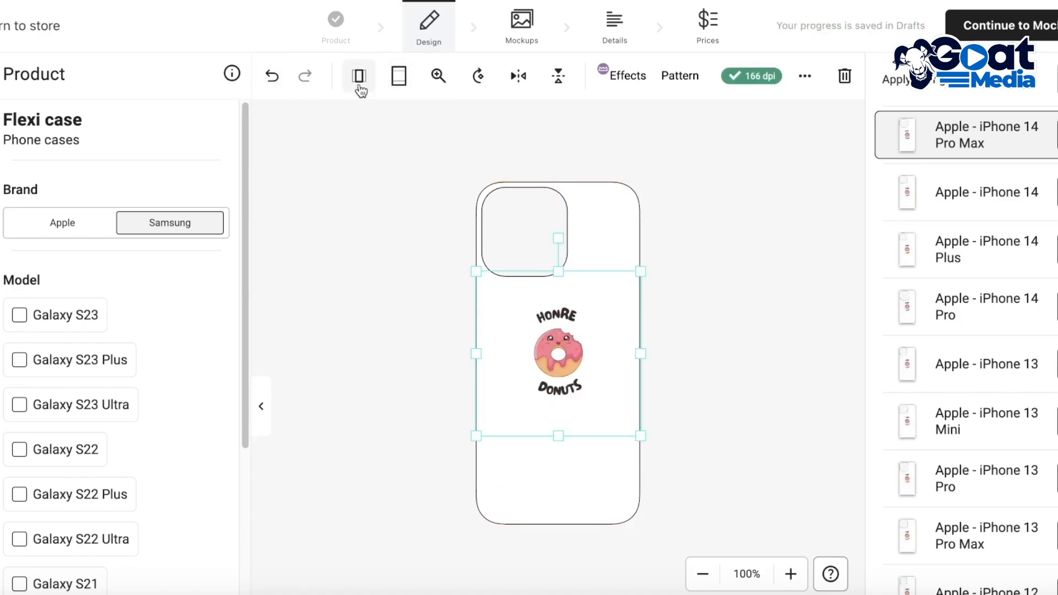
click(377, 89)
click(400, 78)
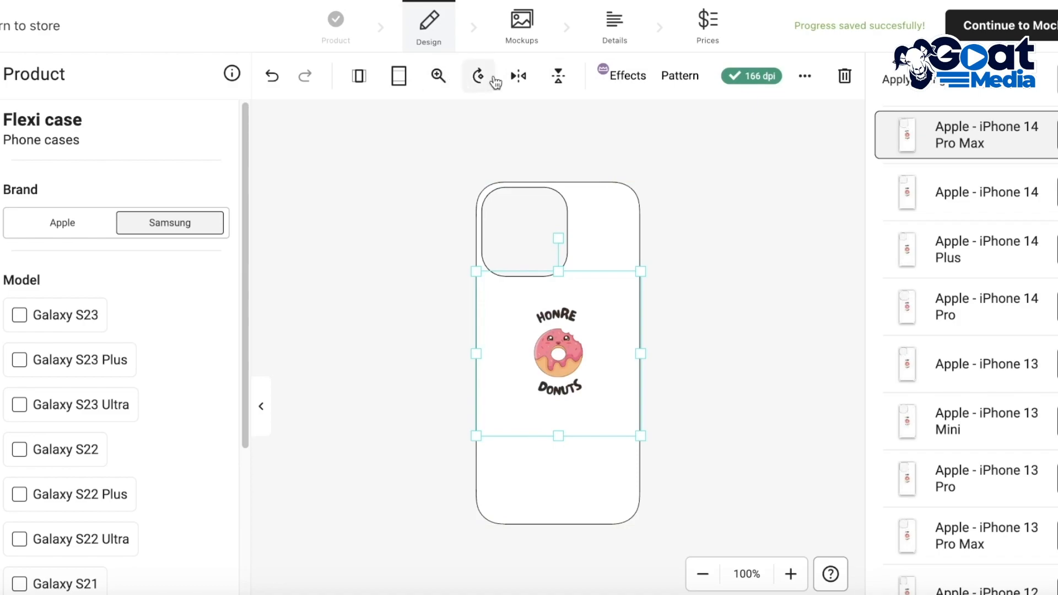
Step: Apply a brick pattern at scale 2 to the donut logo and move it to the case's upper edge
click(673, 80)
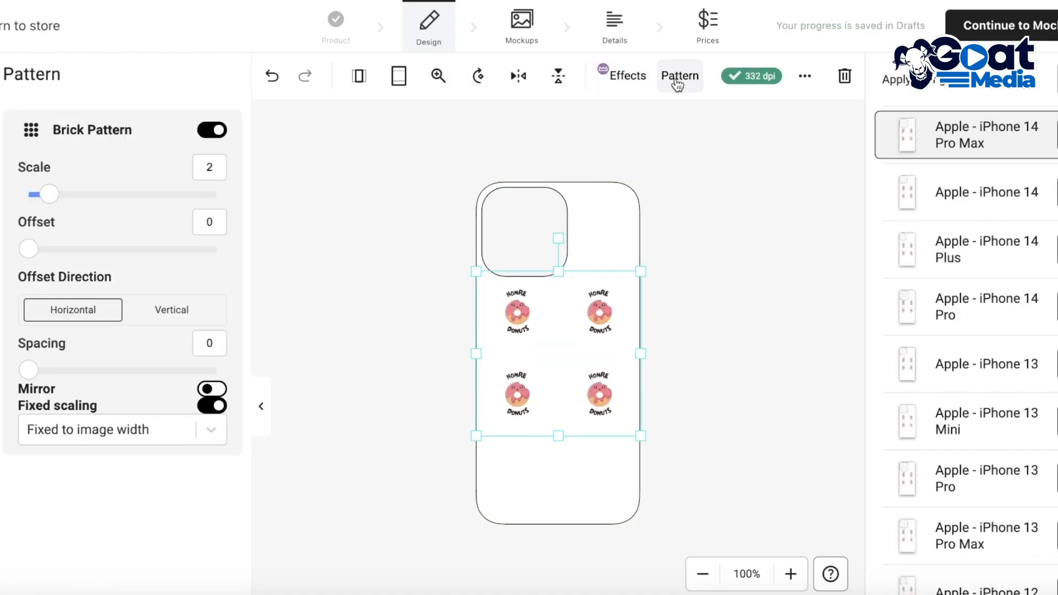
drag(570, 375, 571, 291)
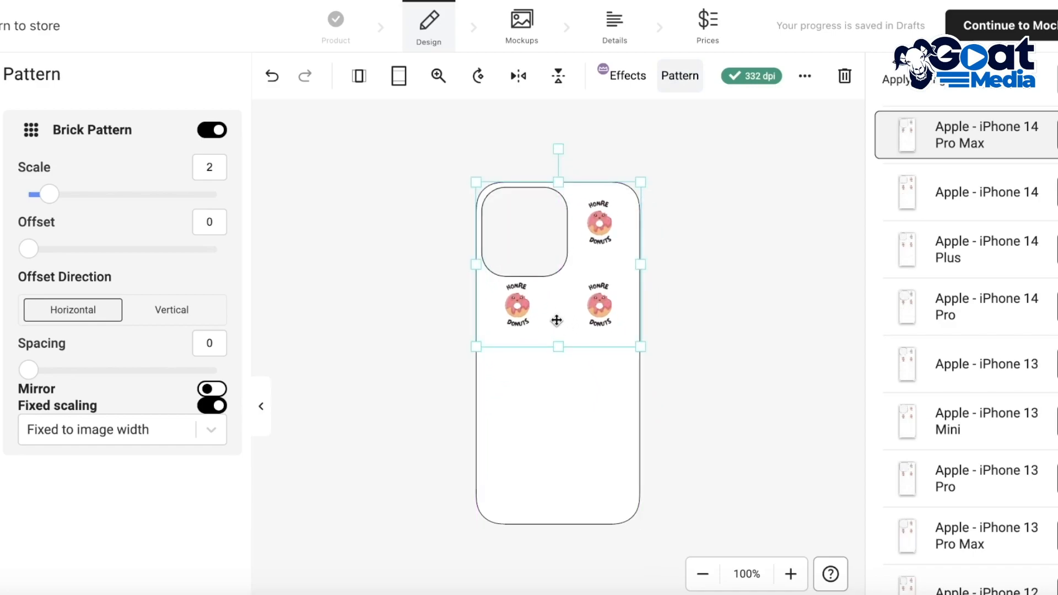
Step: Try to paste a copy of the patterned donut logo onto the lower half of the case
key(super+v)
click(257, 112)
click(556, 297)
right_click(556, 296)
click(559, 446)
right_click(559, 444)
click(564, 403)
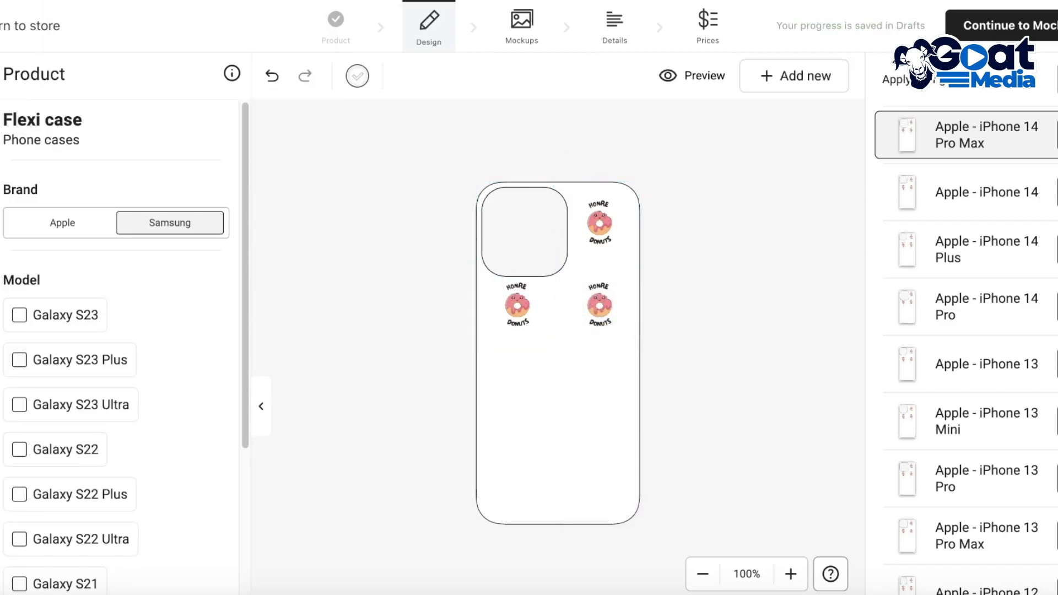
Step: Add the donut logo from the files to the case a second time and apply a repeating pattern to it
click(34, 186)
mouse_move(548, 371)
mouse_down()
mouse_move(549, 425)
mouse_move(590, 447)
mouse_move(564, 439)
mouse_move(565, 363)
mouse_up()
click(682, 81)
drag(609, 405, 575, 475)
click(619, 296)
click(613, 321)
click(652, 376)
mouse_move(657, 327)
mouse_down()
mouse_move(645, 348)
mouse_move(657, 338)
mouse_up()
Step: Position the second patterned donut logo over the lower half of the case, lined up below the first pattern
drag(610, 390, 575, 314)
drag(620, 449, 611, 438)
drag(562, 394, 568, 398)
drag(613, 443, 607, 432)
drag(551, 386, 584, 473)
drag(571, 418, 580, 437)
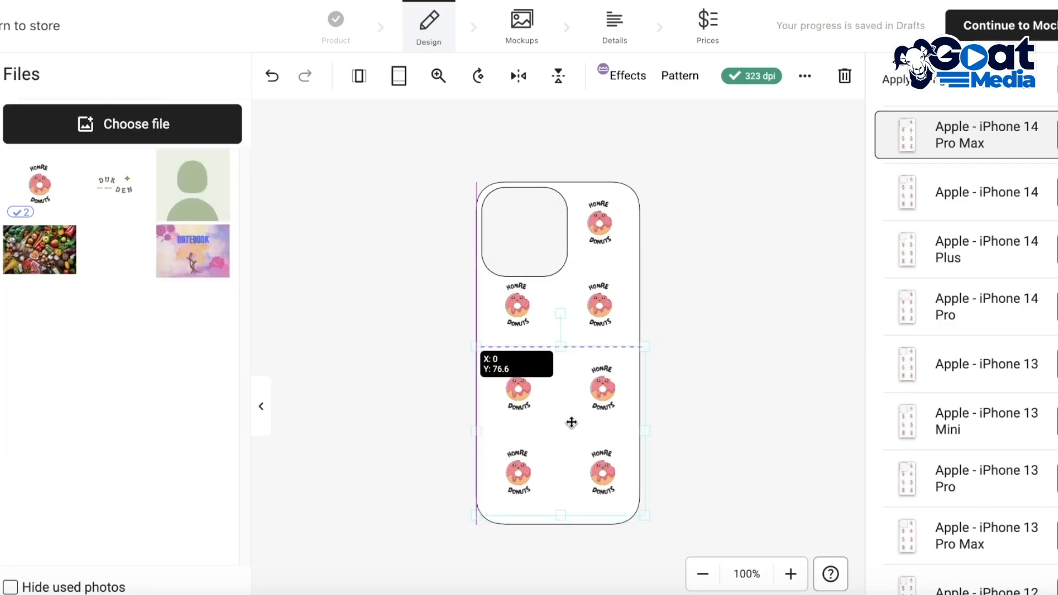
click(820, 394)
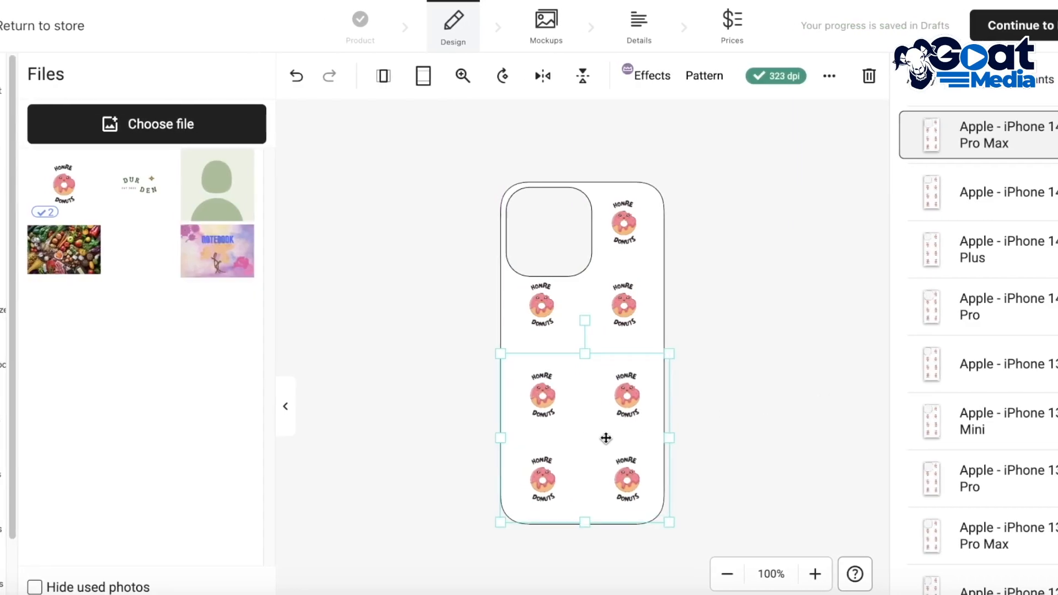
click(346, 372)
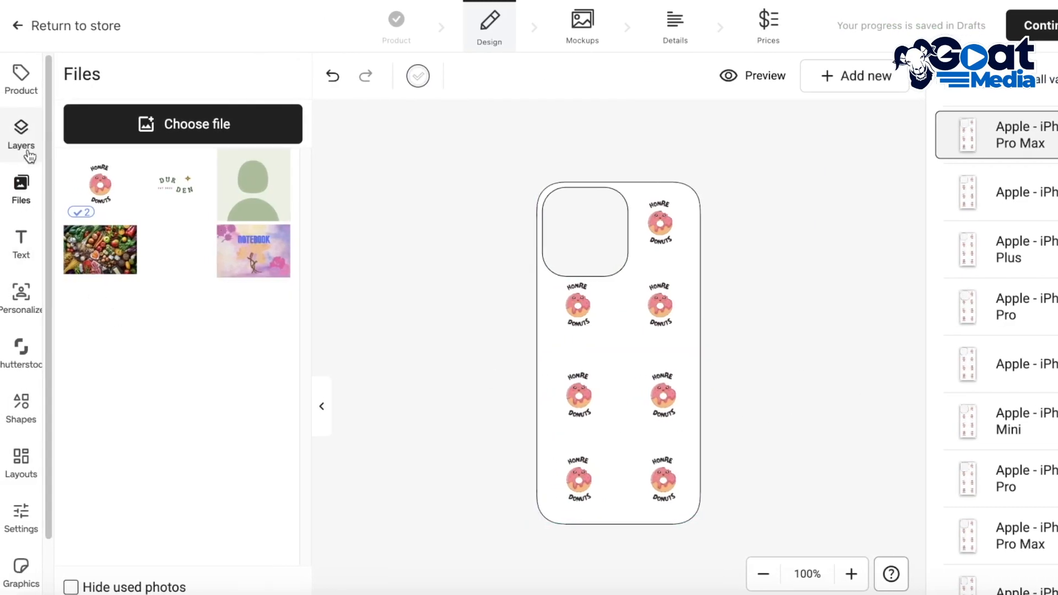
click(21, 243)
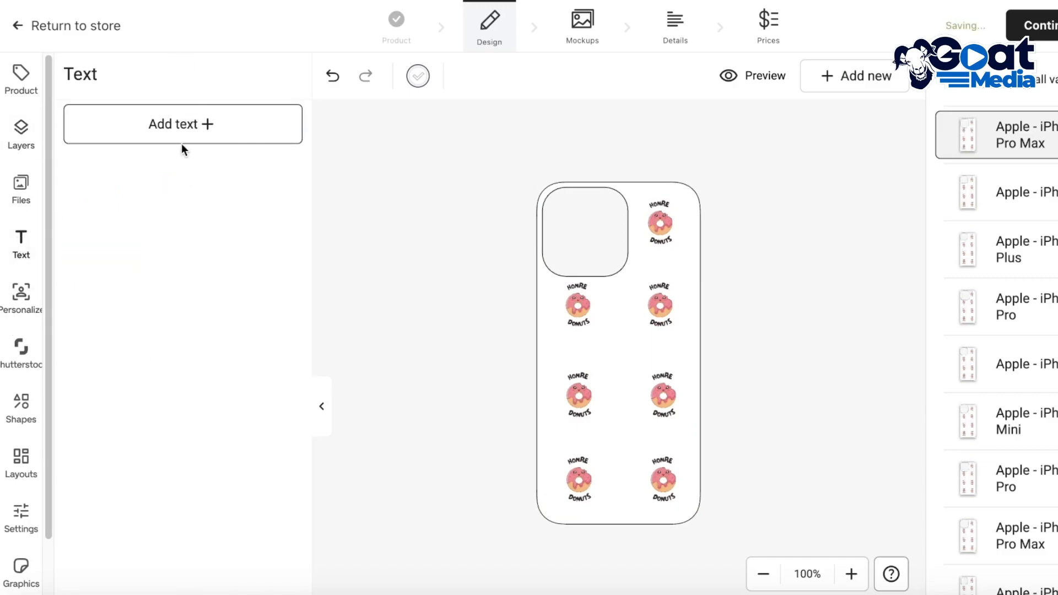
click(182, 144)
key(BackSpace)
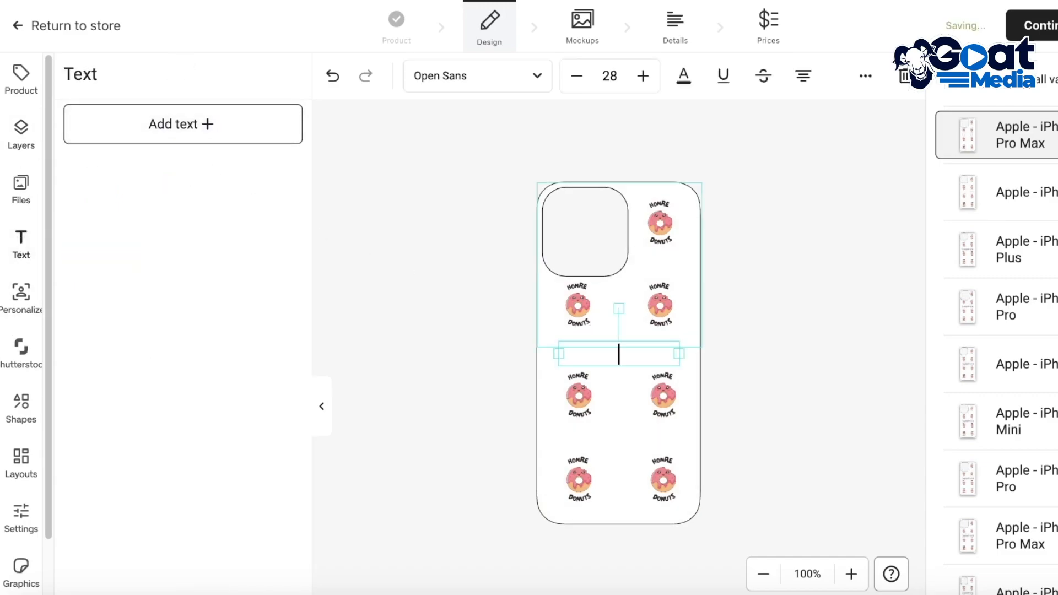
Step: Apply the full-size single-image layout with a text line along its lower edge to the case
click(21, 466)
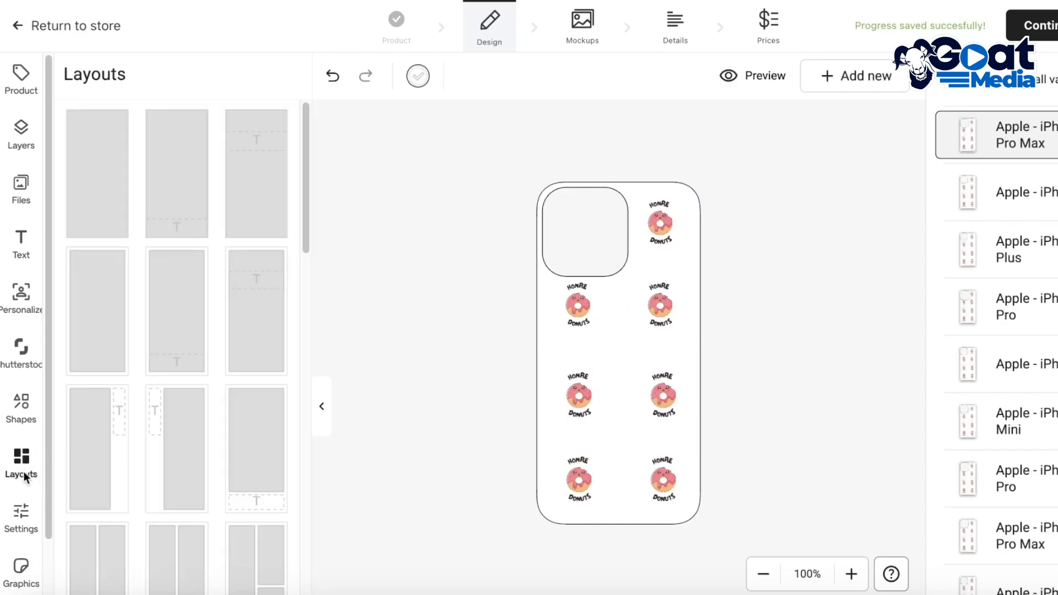
scroll(151, 223, down, 6)
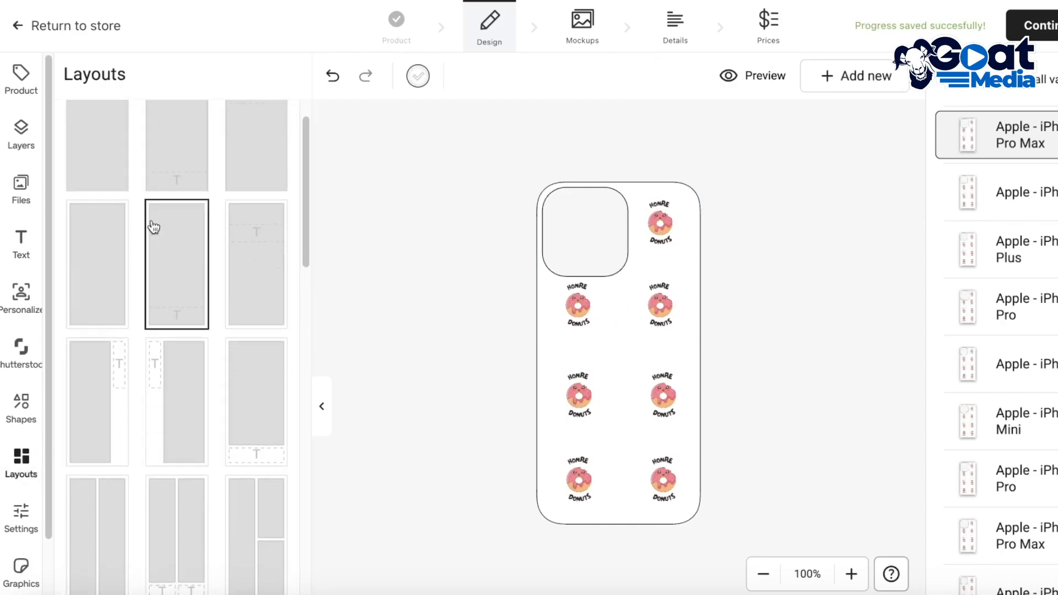
scroll(182, 277, up, 6)
scroll(212, 320, down, 9)
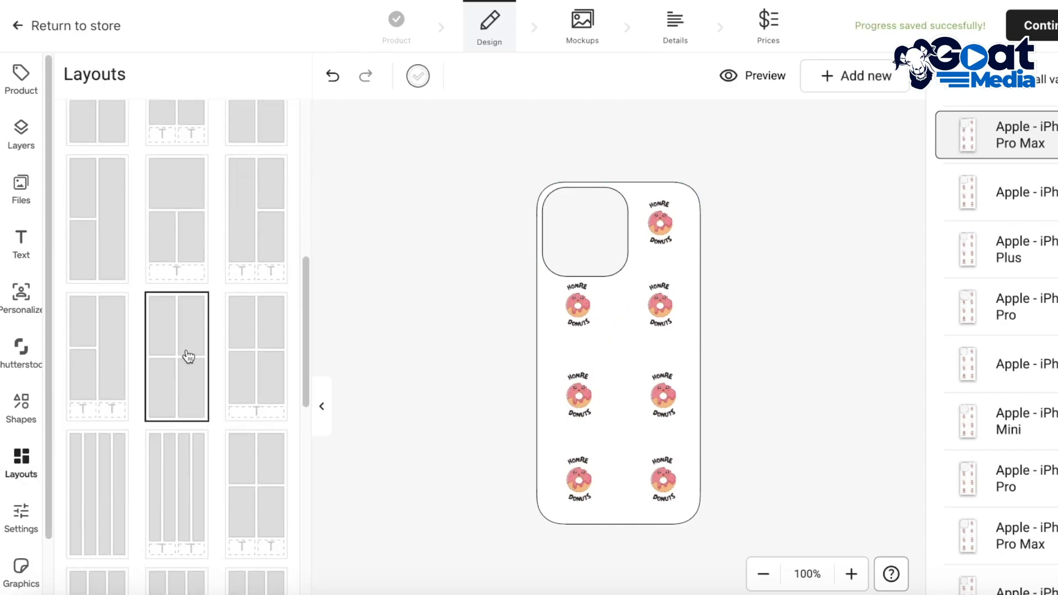
scroll(189, 357, up, 9)
click(165, 208)
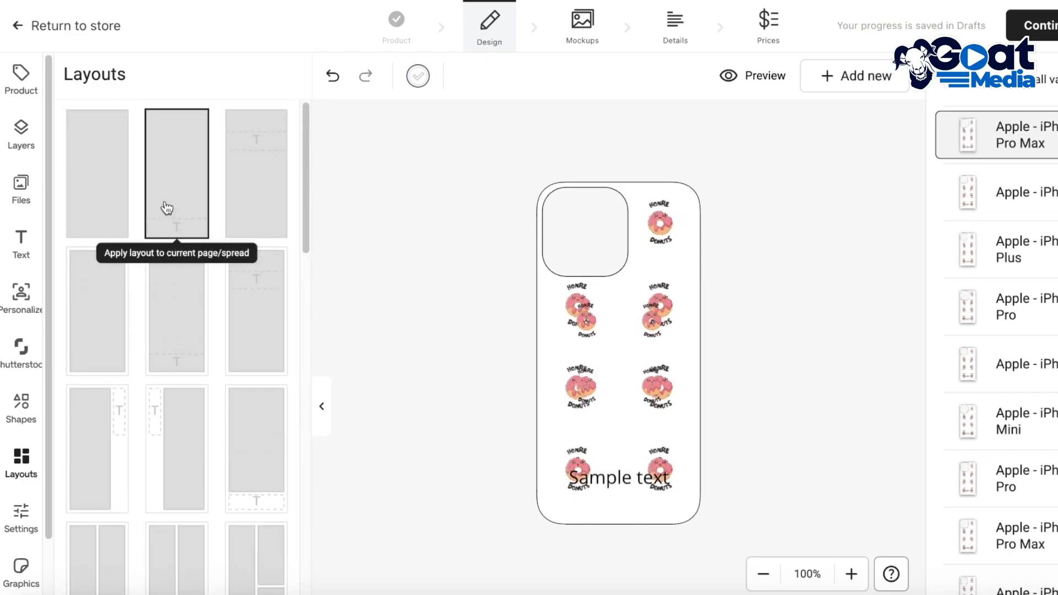
Step: Delete the layout's sample text and the overlapping logo image together with its empty placeholder
click(627, 432)
click(590, 488)
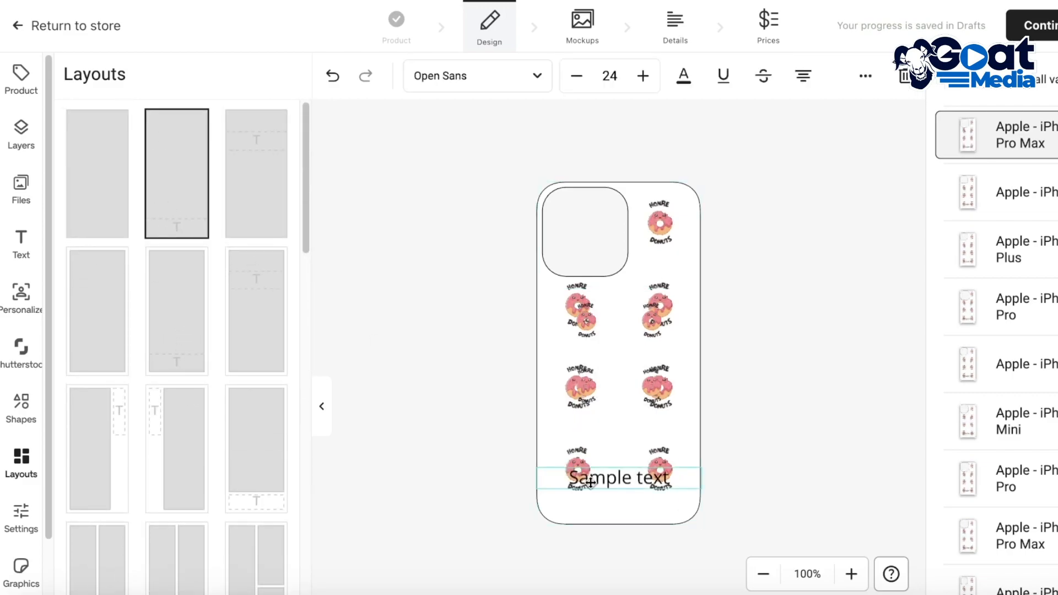
key(Delete)
click(611, 322)
key(Delete)
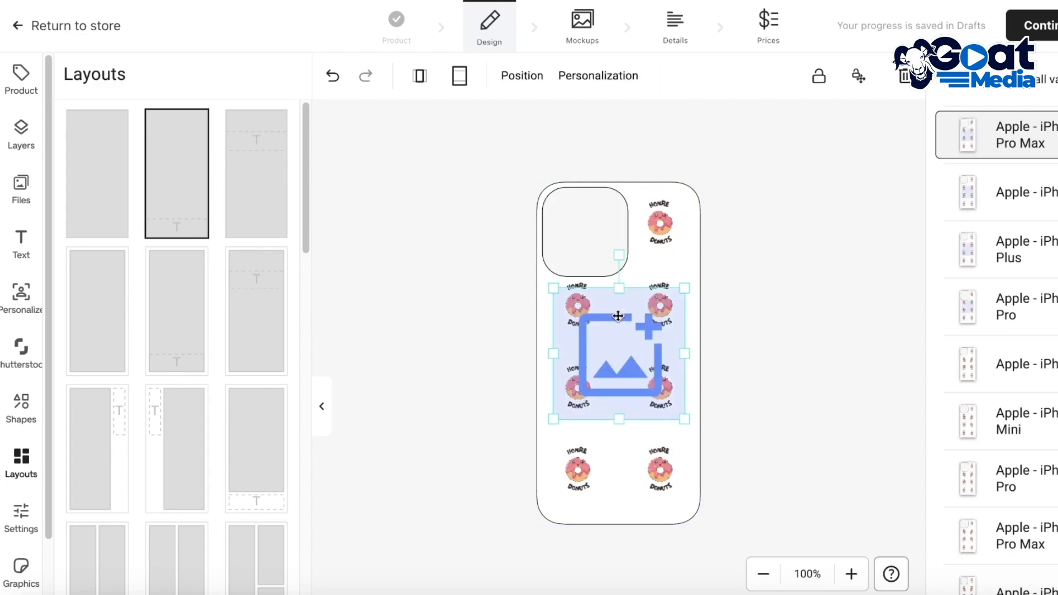
key(Delete)
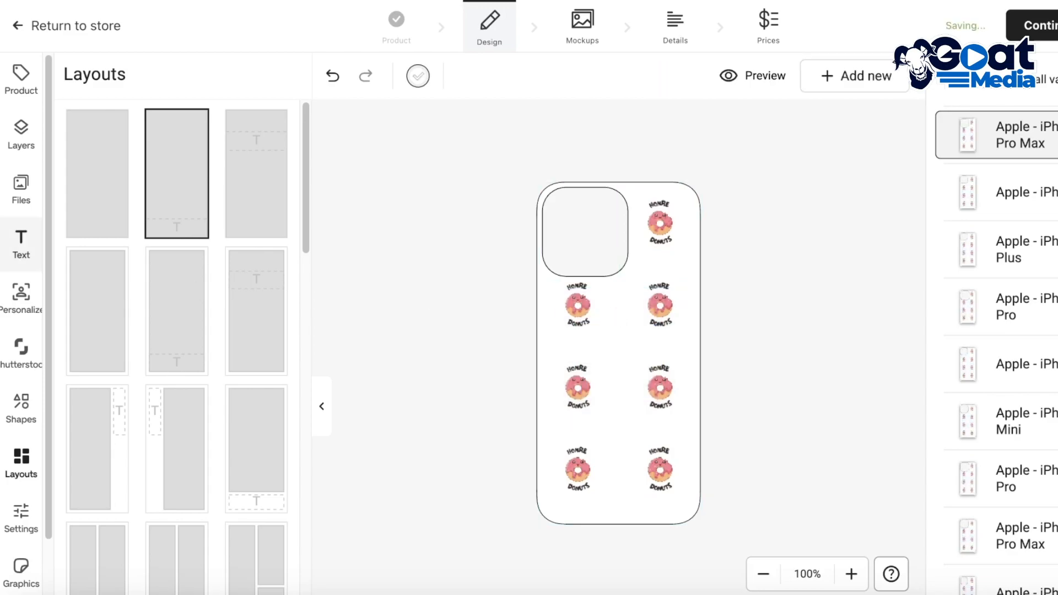
Step: View the editor's grid, guide and bleed settings and the graphics library's categories
scroll(28, 342, down, 1)
scroll(76, 385, down, 12)
click(21, 458)
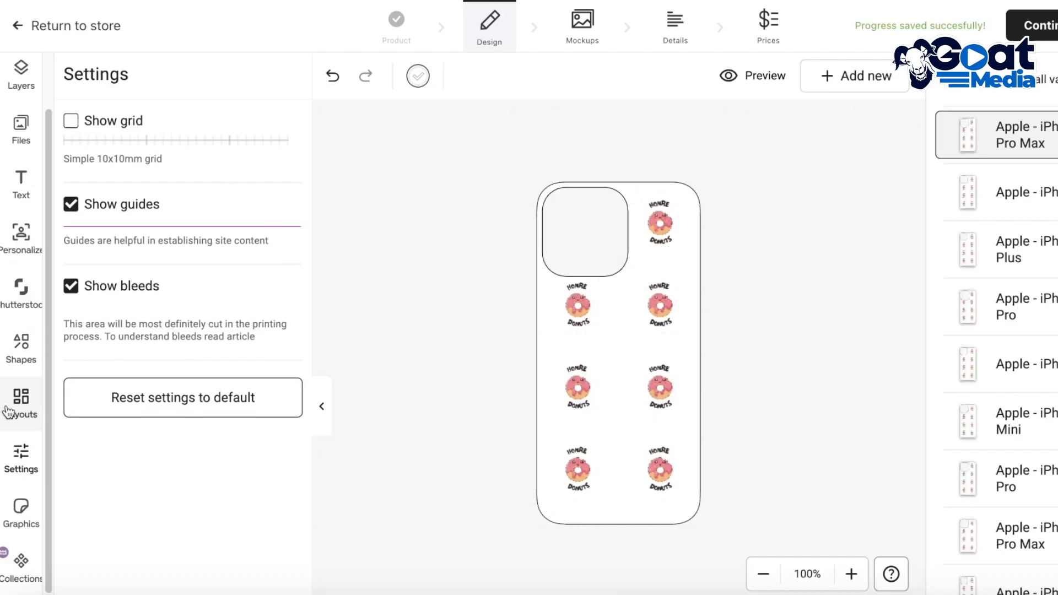
click(21, 515)
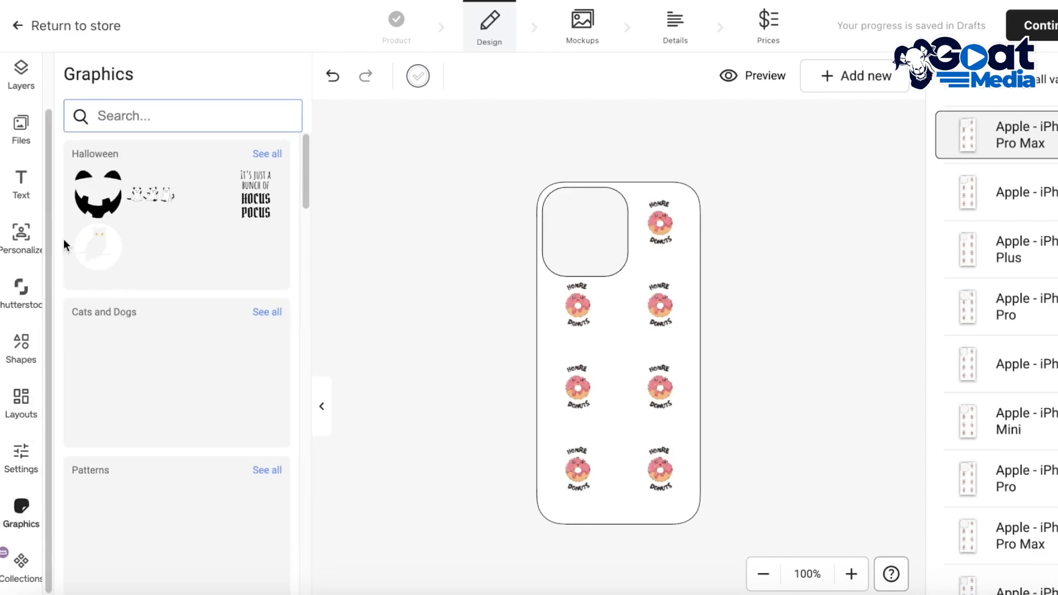
scroll(16, 285, up, 2)
Step: Proceed to the mockups, keep the plain primary mockup style, and continue to the product details
click(1042, 25)
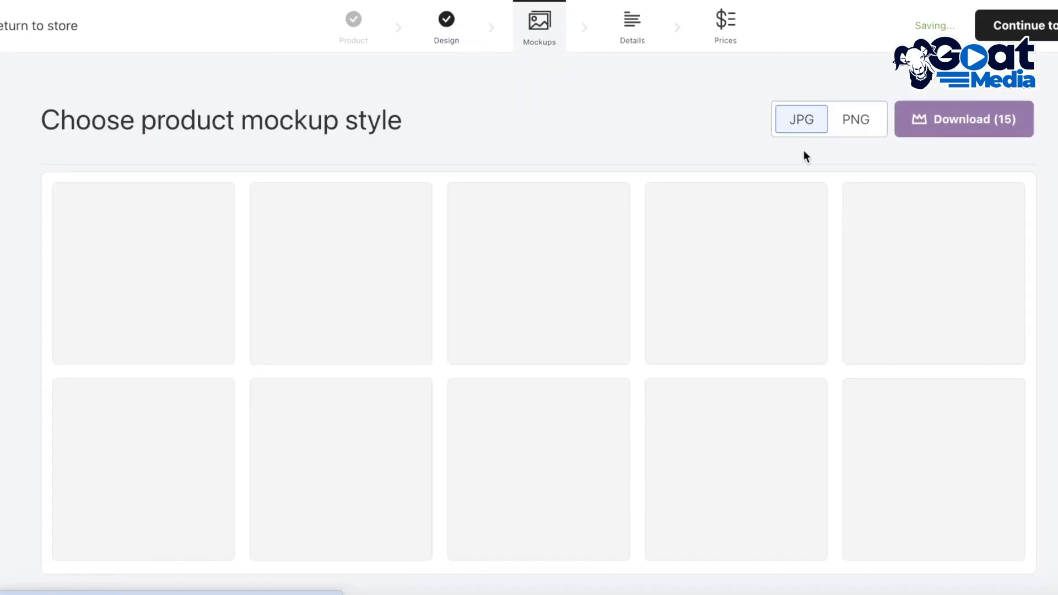
scroll(612, 338, down, 5)
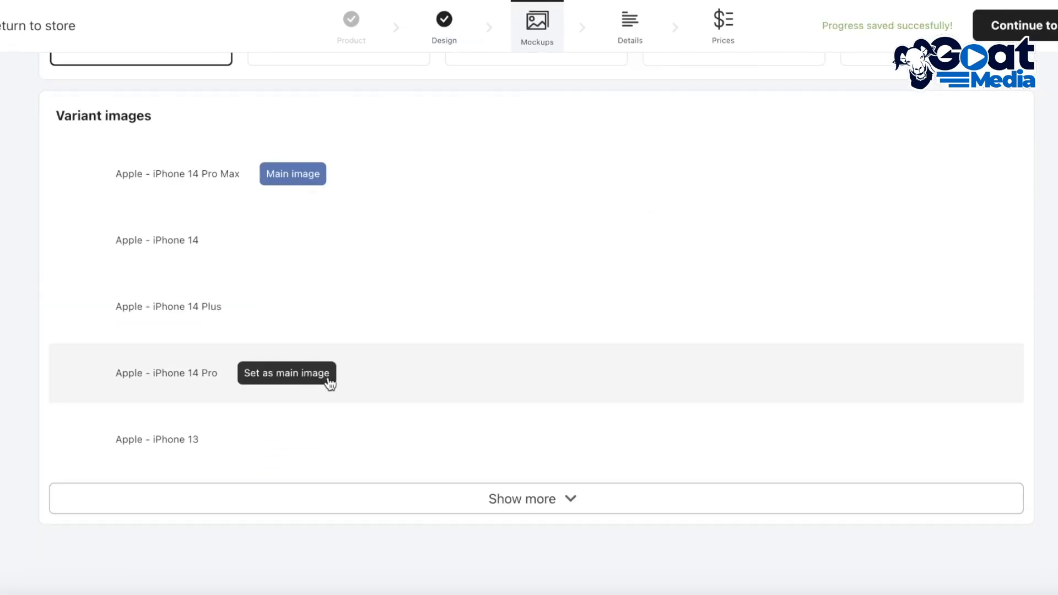
scroll(328, 382, up, 5)
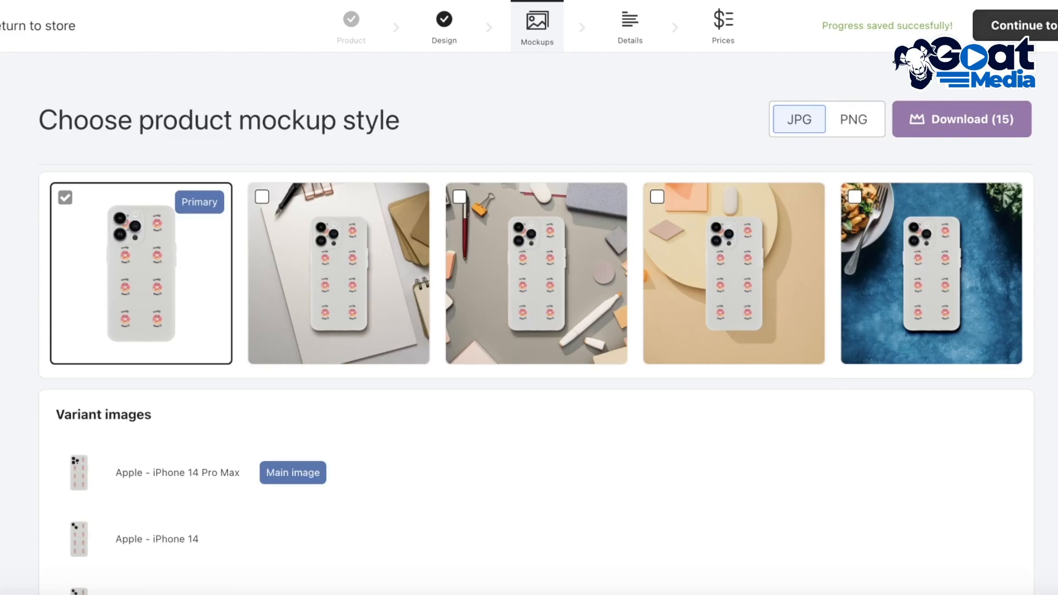
click(1032, 27)
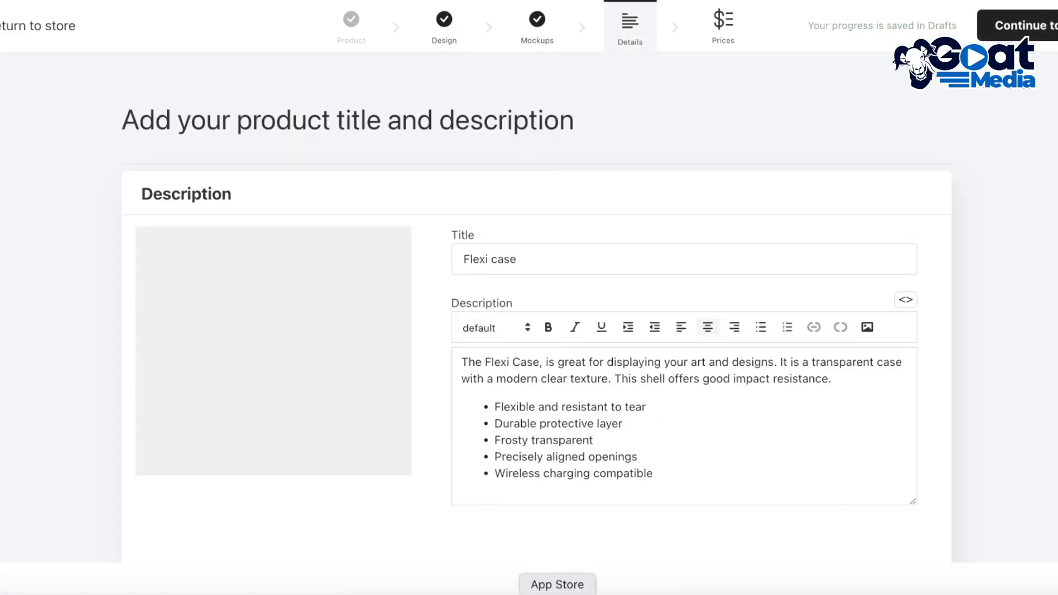
Step: Change the product title to "Donut Case"
scroll(583, 297, down, 10)
scroll(664, 305, up, 9)
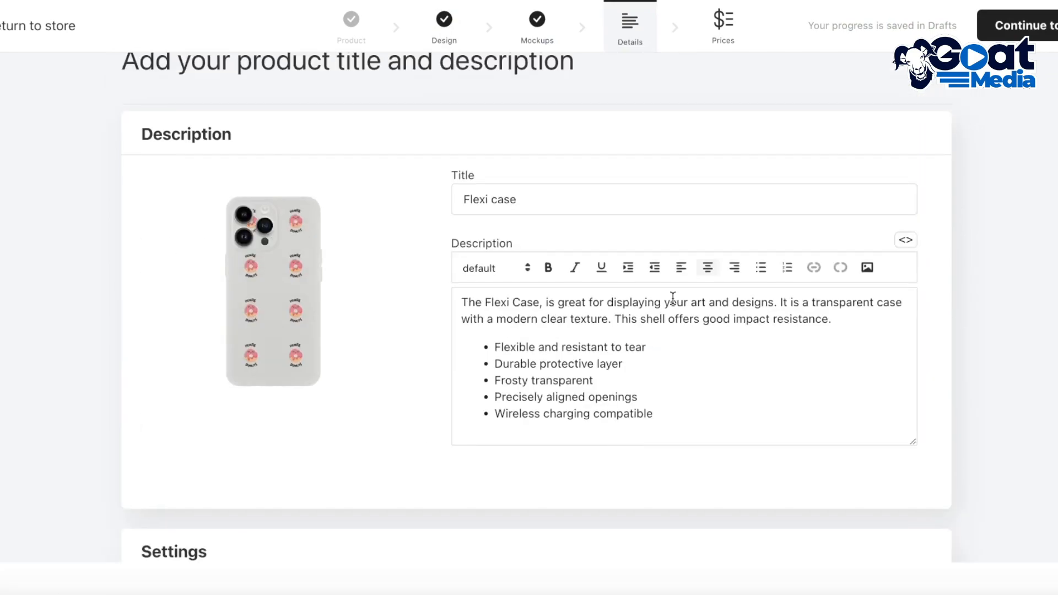
double_click(544, 203)
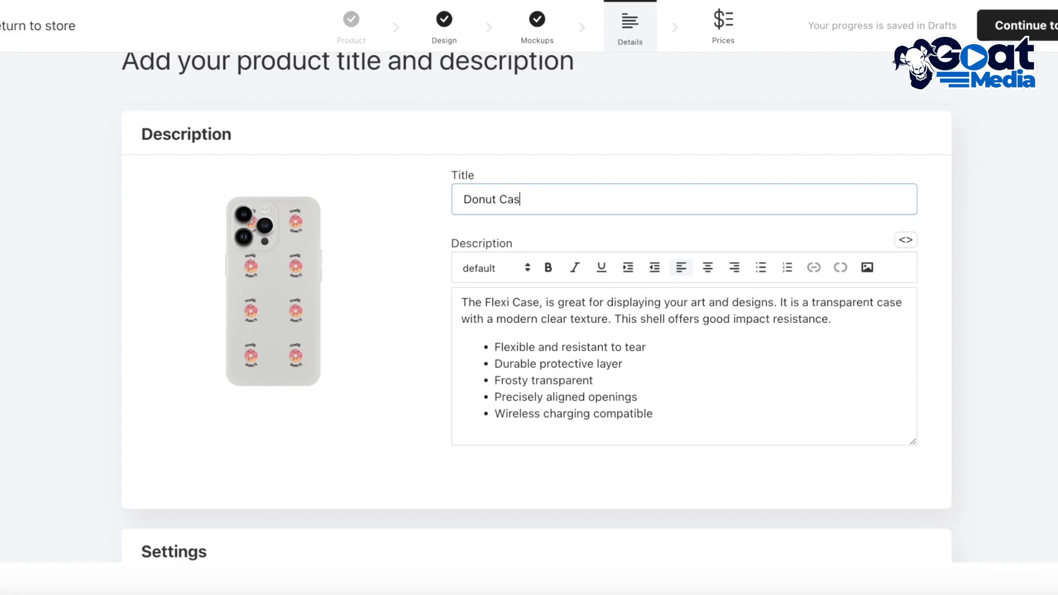
Step: Replace the word "Flexi" with "Donut" in the first sentence of the product description
double_click(506, 302)
key(BackSpace)
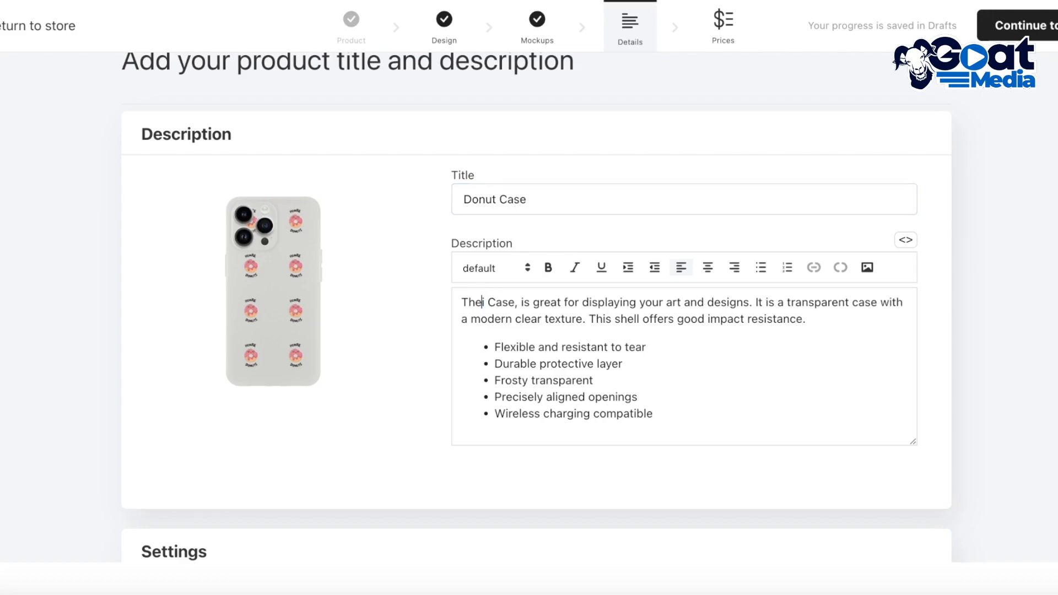
text(DO)
key(BackSpace)
text(onut)
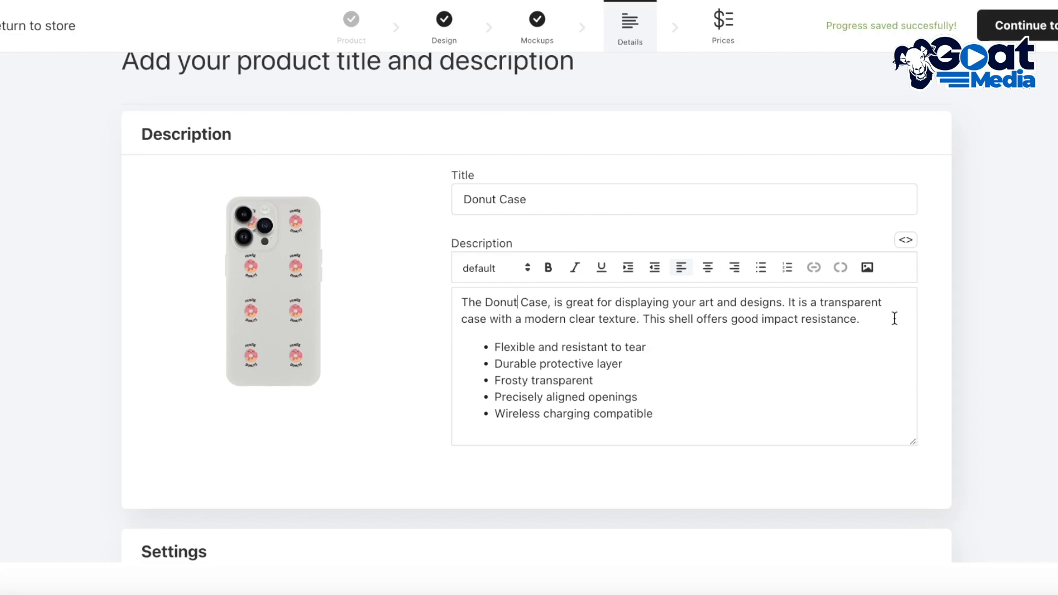
Step: Delete the sentence "It is a transparent case with a modern clear texture." from the product description
scroll(246, 336, down, 8)
scroll(628, 265, up, 8)
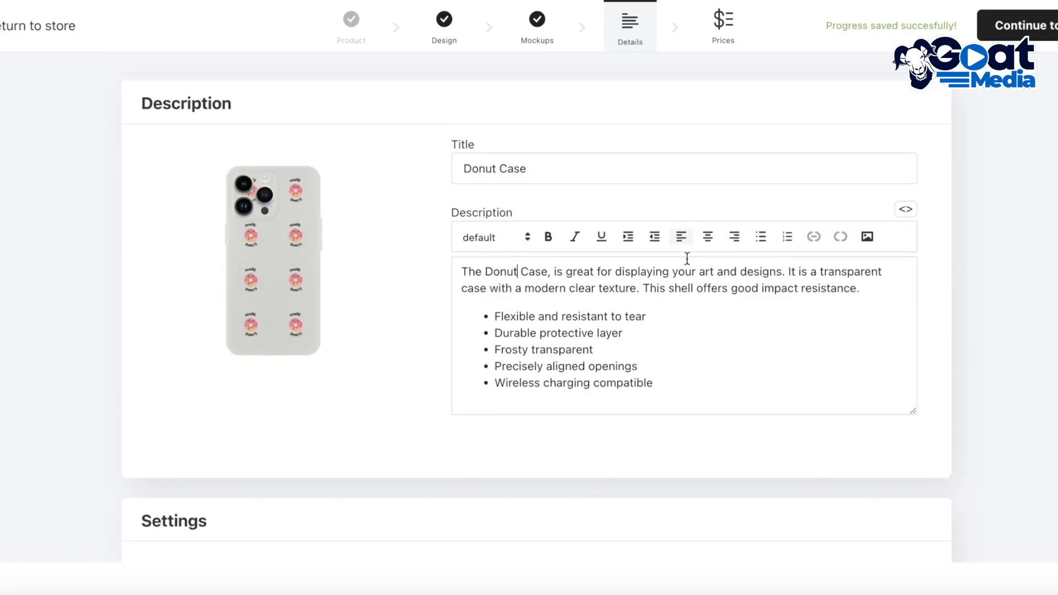
drag(861, 289, 797, 273)
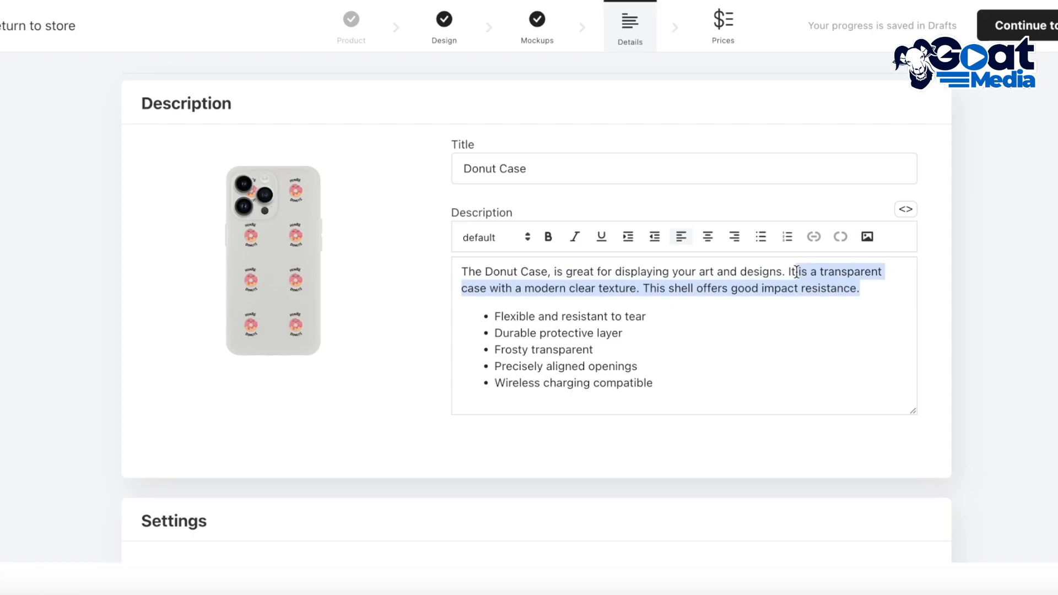
drag(642, 289, 765, 270)
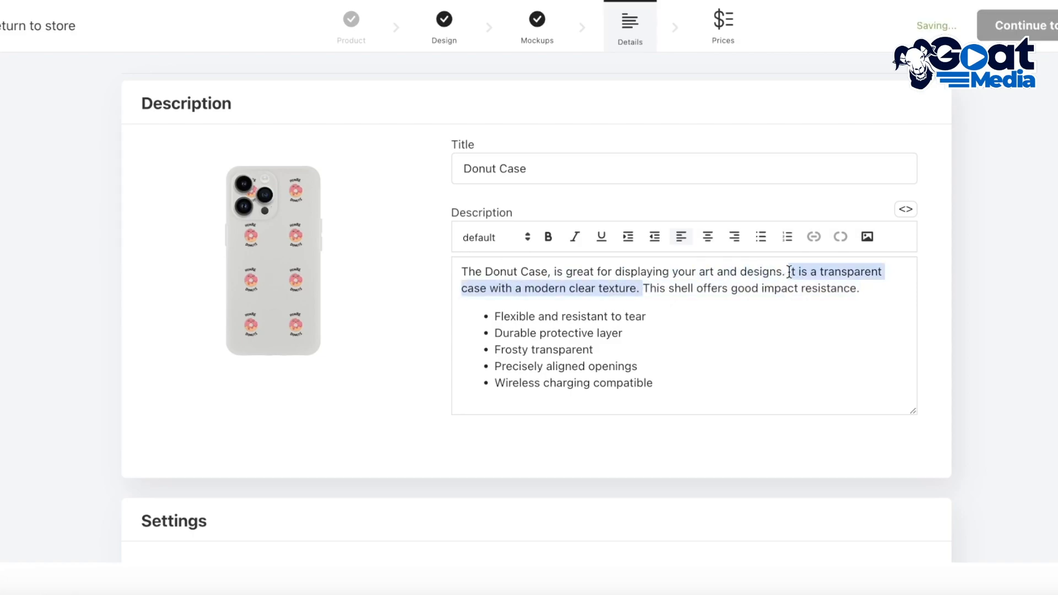
key(BackSpace)
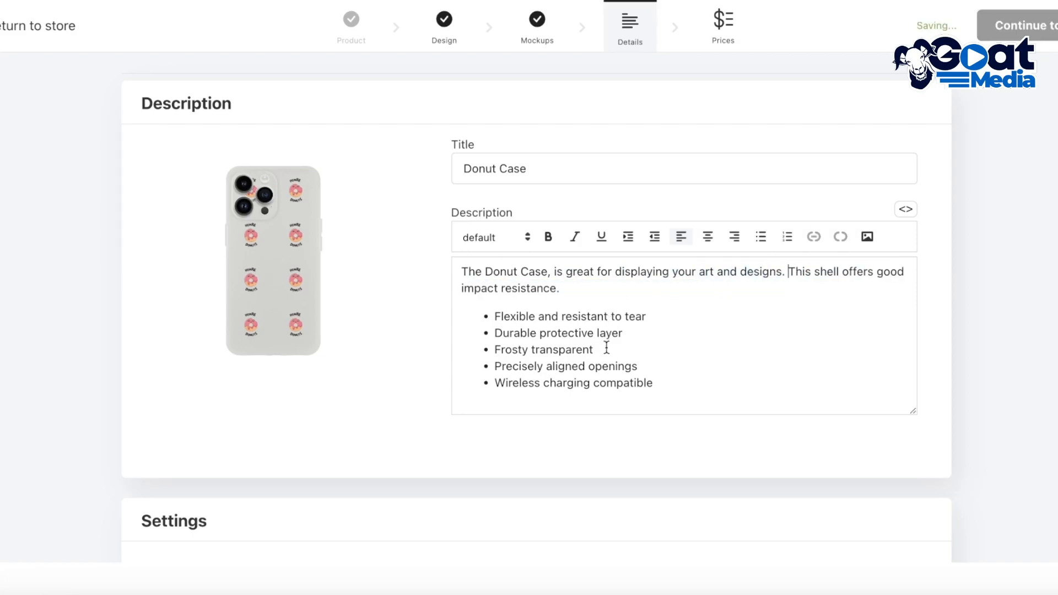
Step: Add the product to the Home page collection and continue to the price setup
scroll(606, 346, down, 8)
click(220, 217)
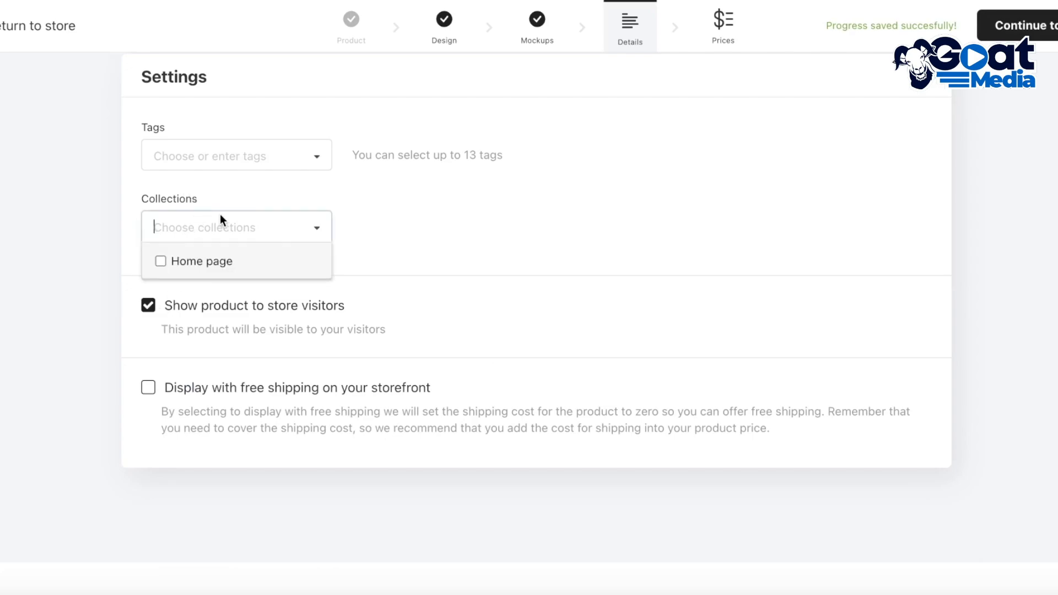
click(199, 260)
click(207, 197)
click(400, 193)
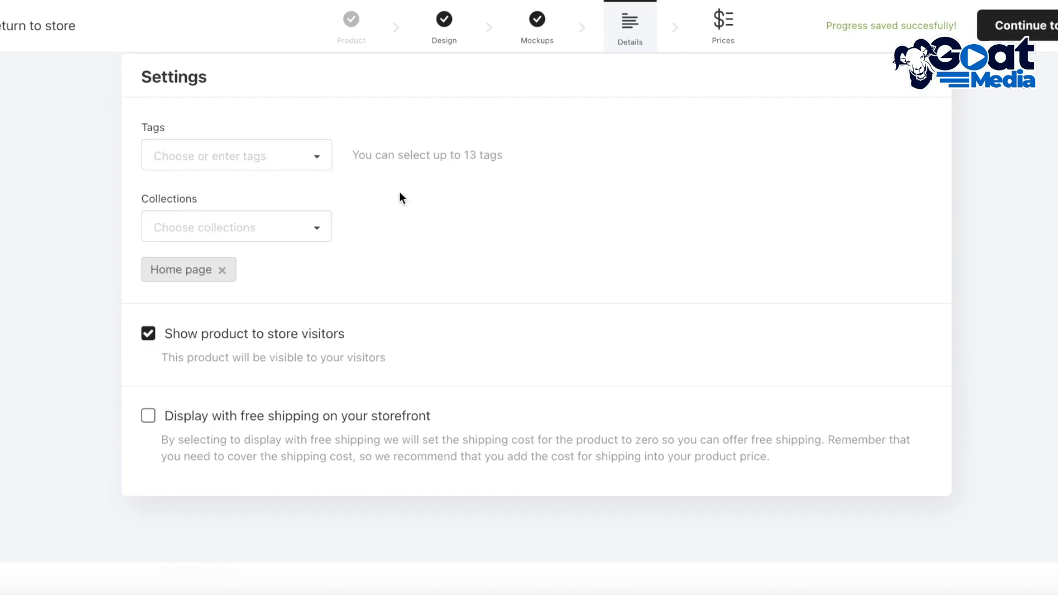
scroll(396, 220, up, 8)
scroll(378, 260, down, 8)
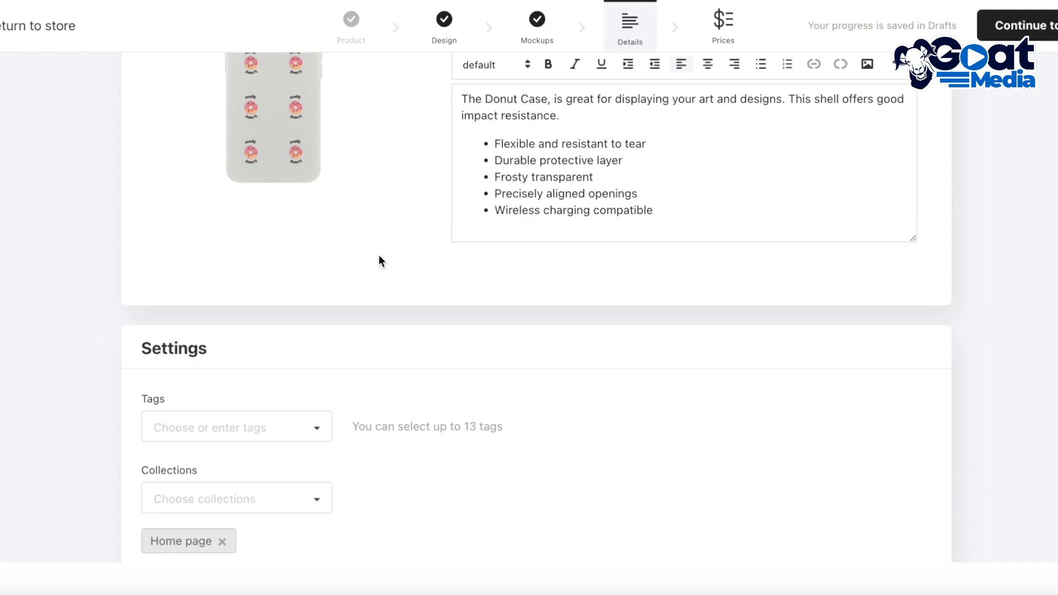
click(1044, 36)
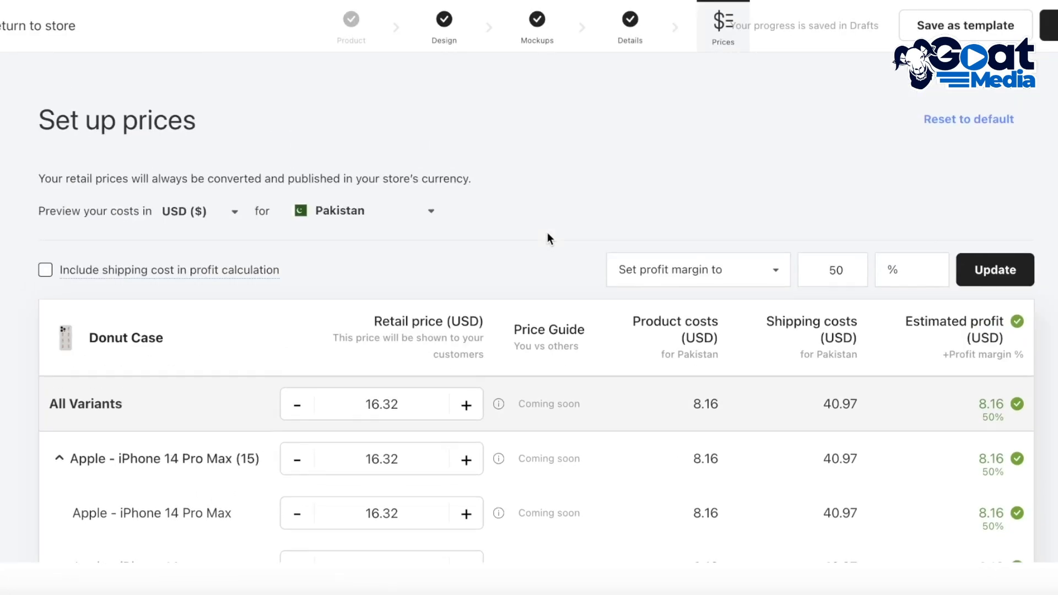
Step: Set the retail price of all case variants to 19.76 USD with the bulk price update
scroll(382, 340, down, 1)
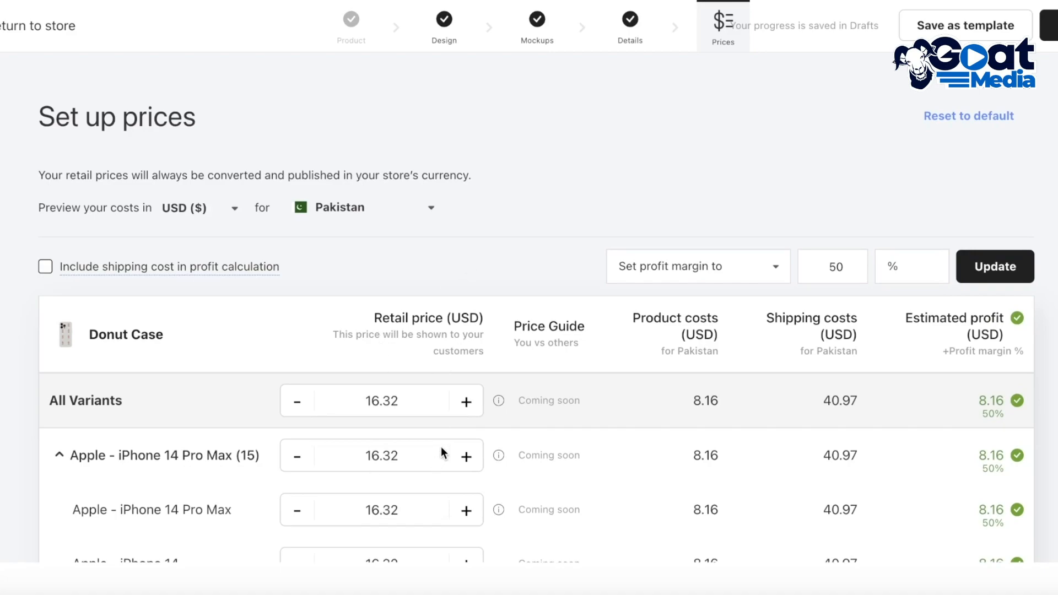
scroll(988, 432, down, 3)
click(720, 99)
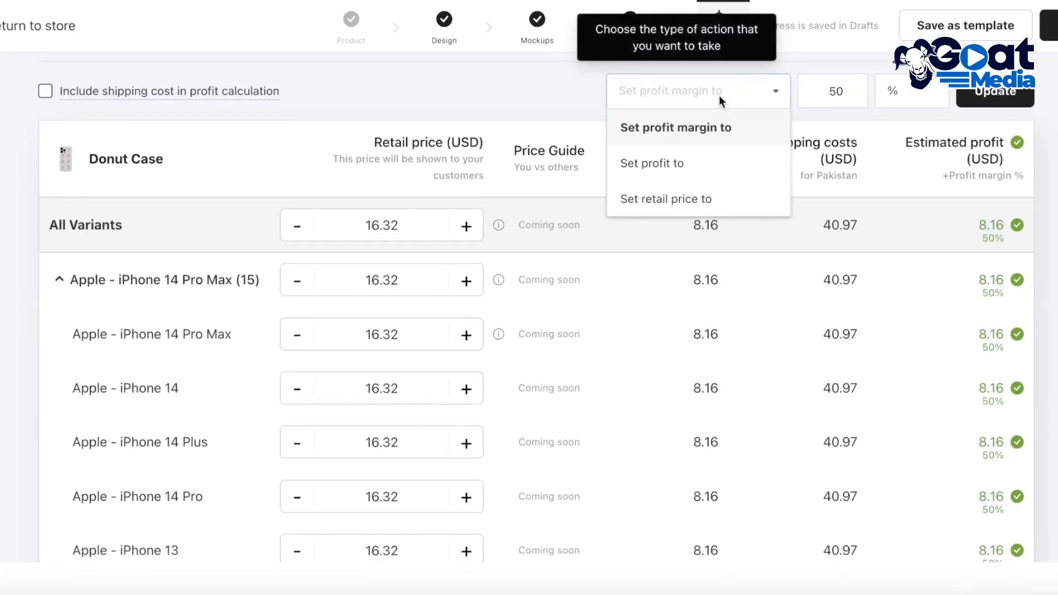
click(677, 198)
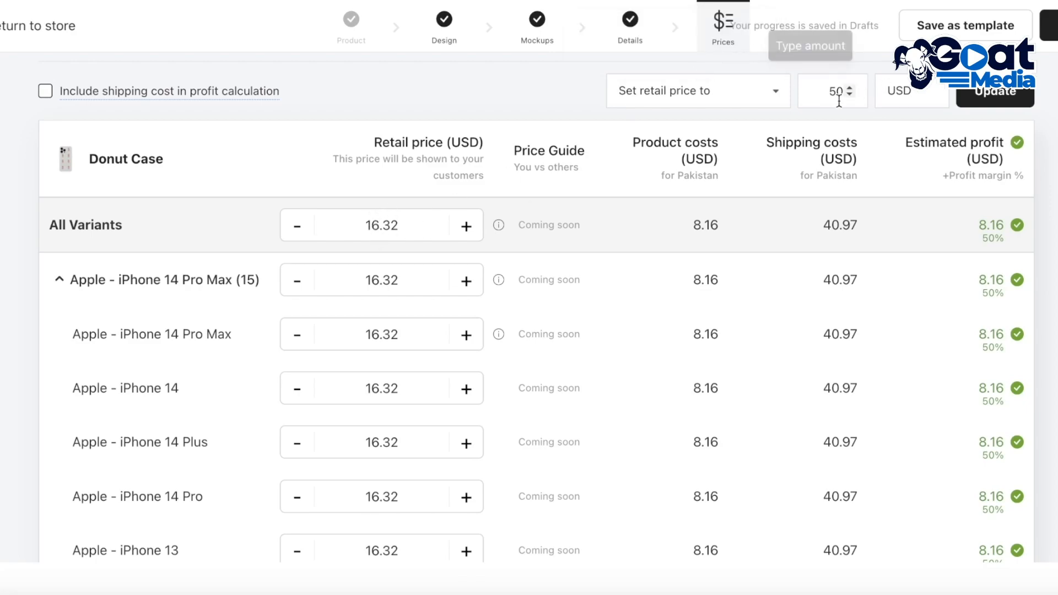
click(716, 91)
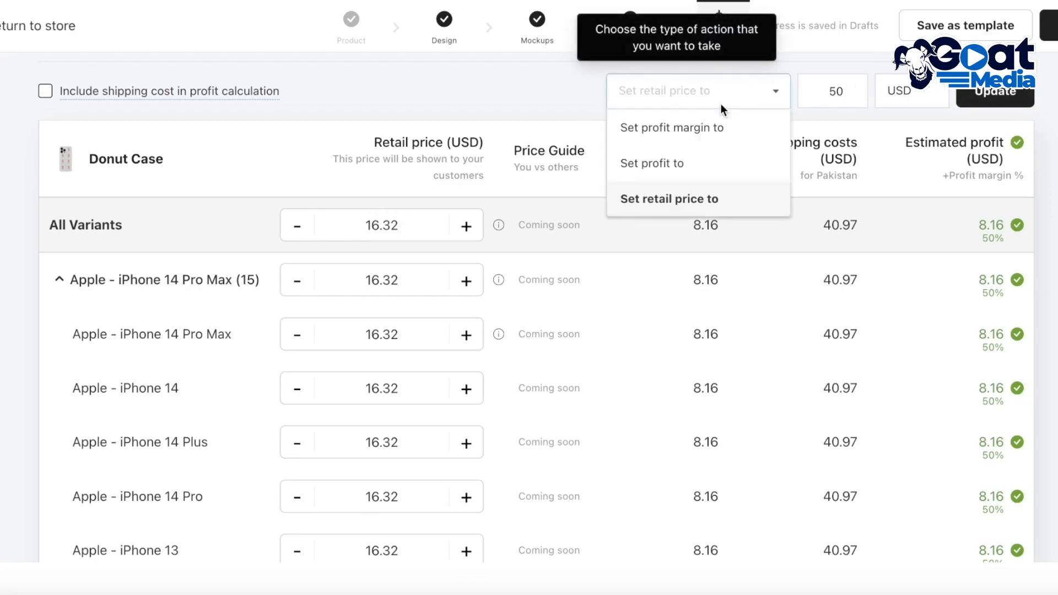
click(689, 199)
click(849, 95)
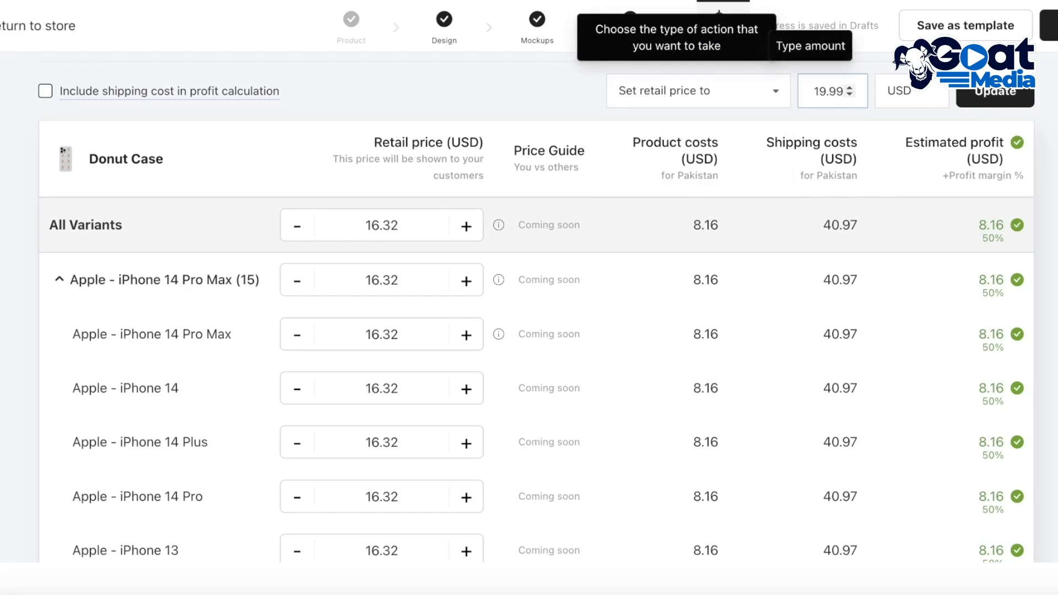
text(19.76)
click(970, 96)
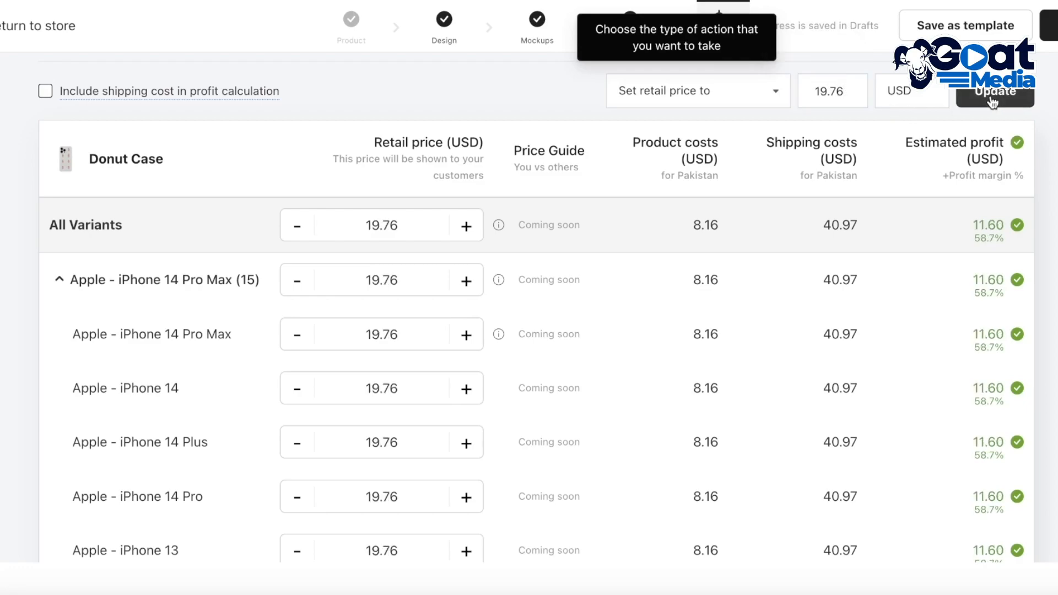
Step: Review the retail prices, costs and estimated profits of all Donut Case phone model variants
scroll(1034, 248, down, 10)
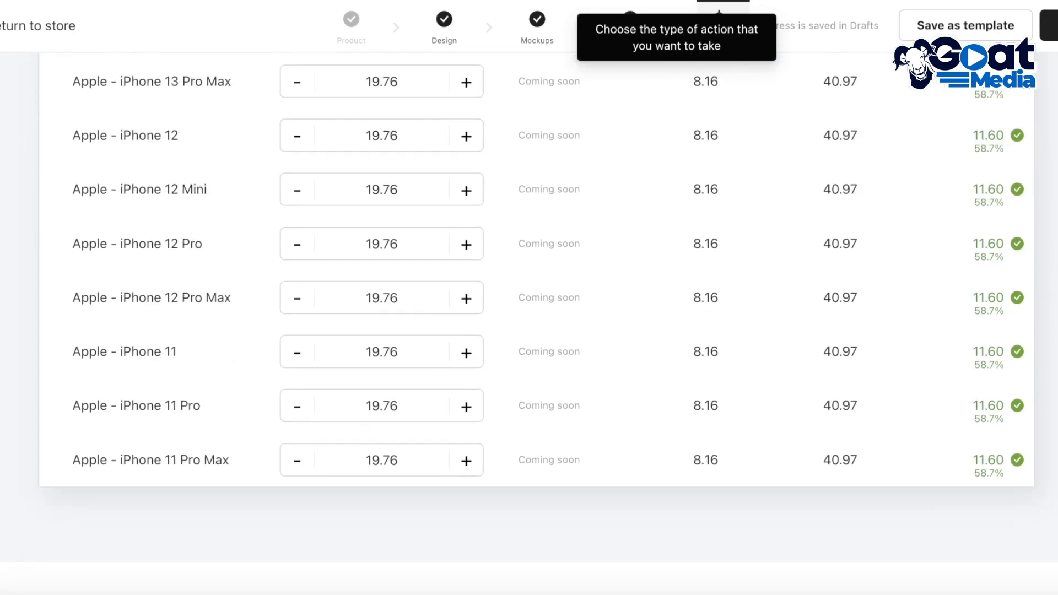
scroll(1047, 285, up, 15)
scroll(1056, 234, down, 8)
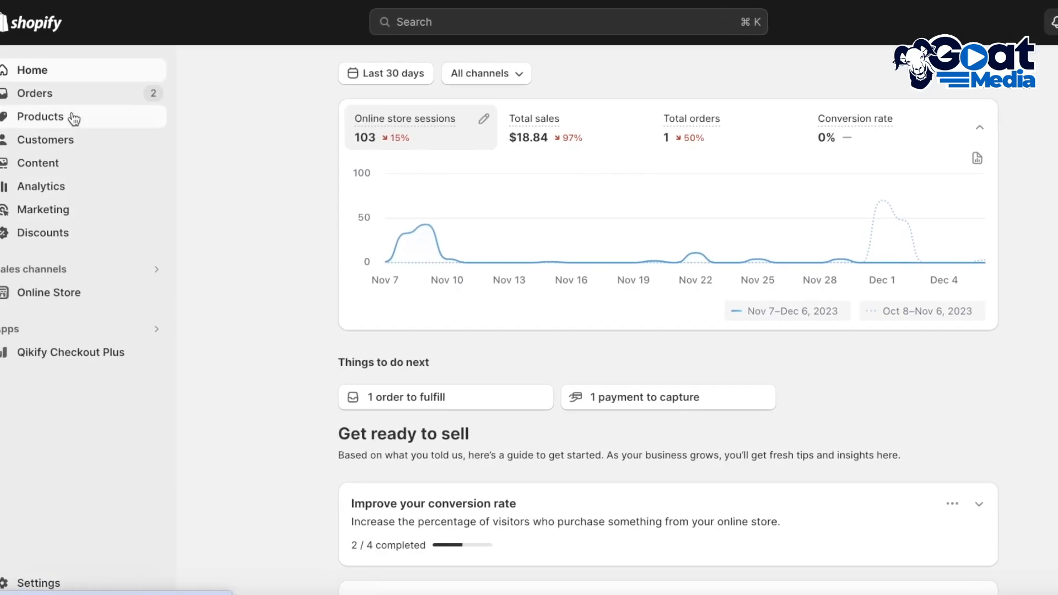
Step: Open the product list in the Shopify admin and compare it with the Gelato store's product list to check the Donut Case's publishing
click(74, 116)
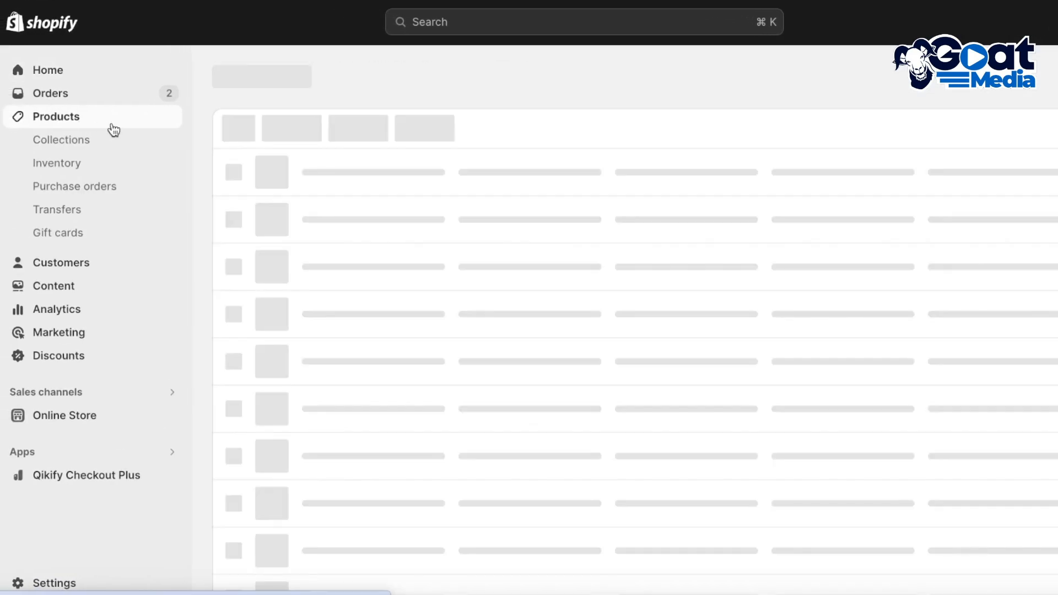
scroll(326, 263, down, 1)
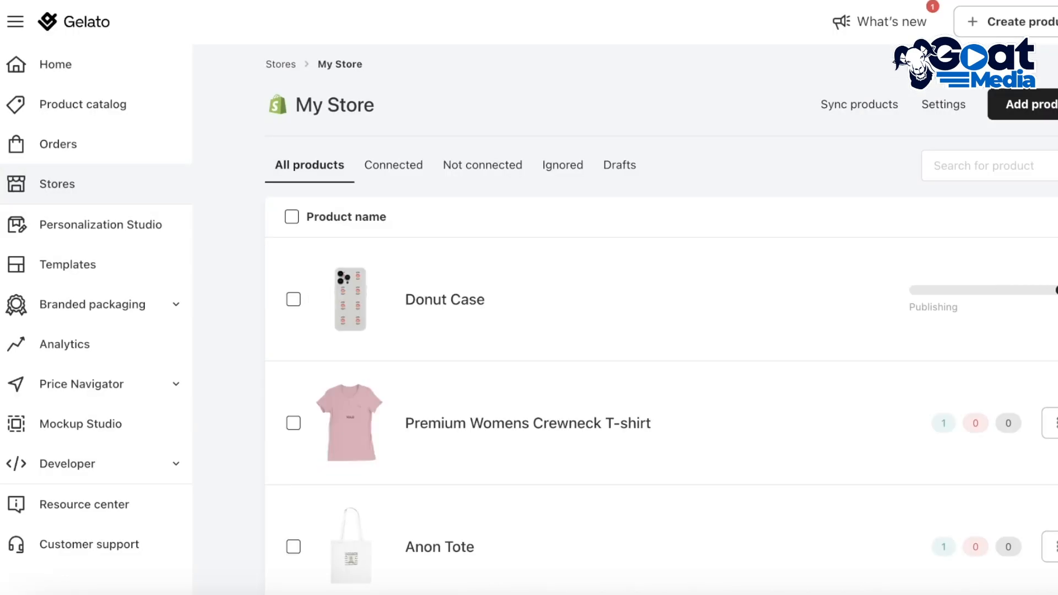
scroll(661, 331, down, 3)
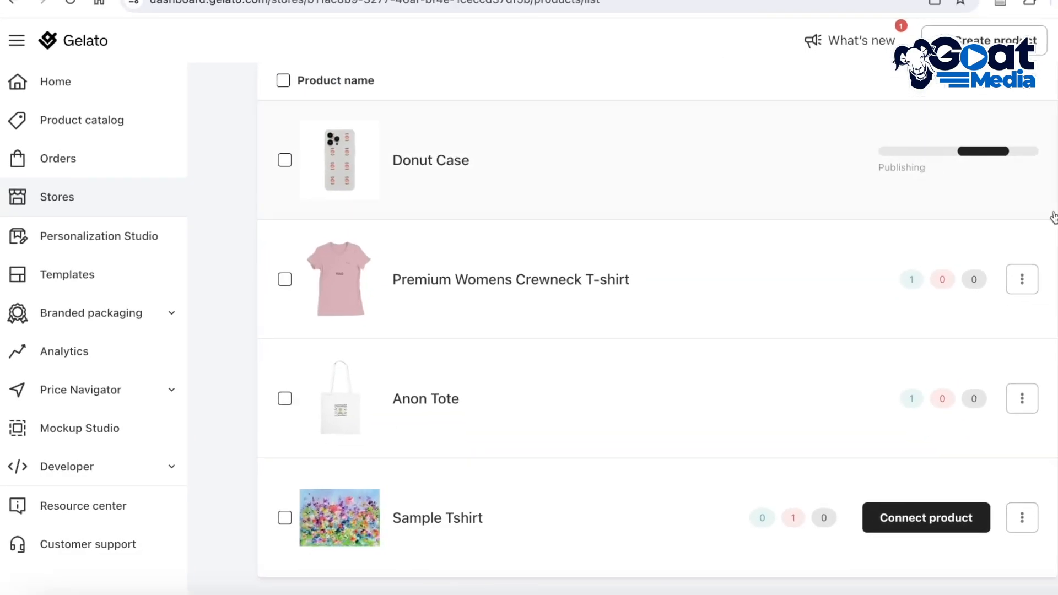
scroll(1016, 232, up, 3)
click(447, 22)
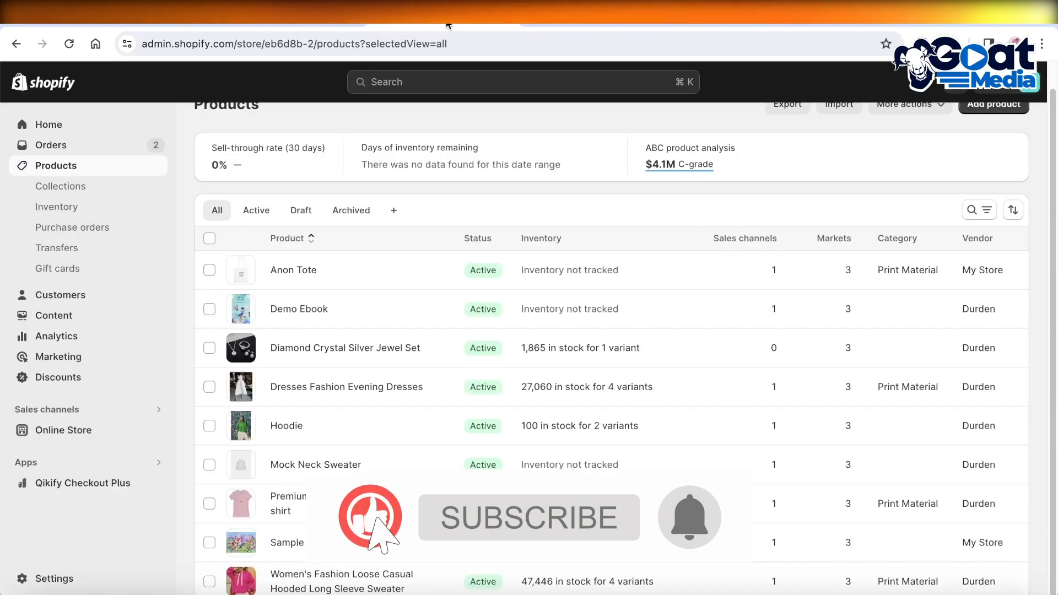
scroll(742, 176, up, 1)
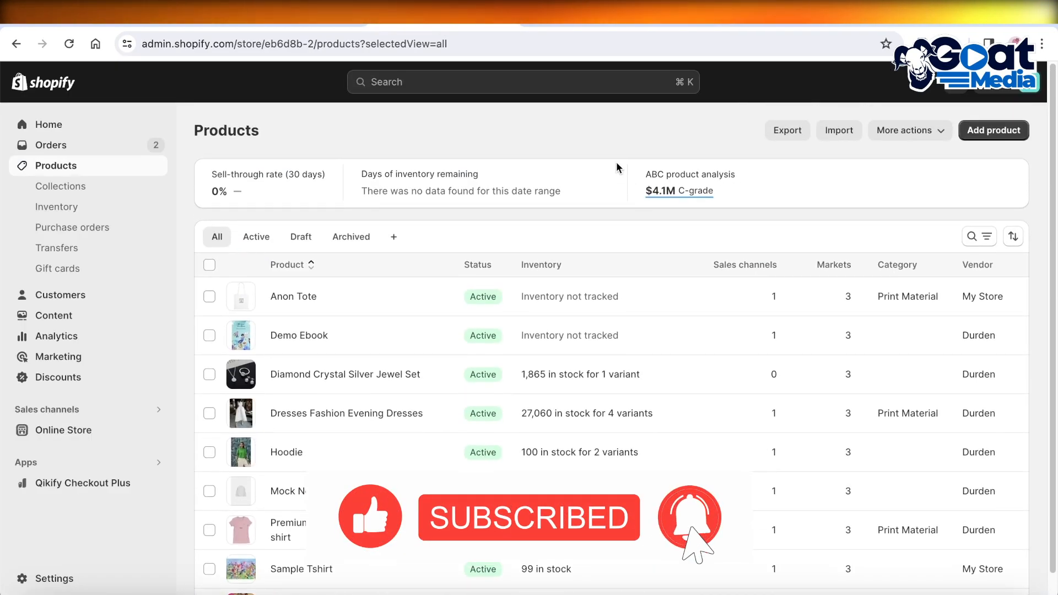